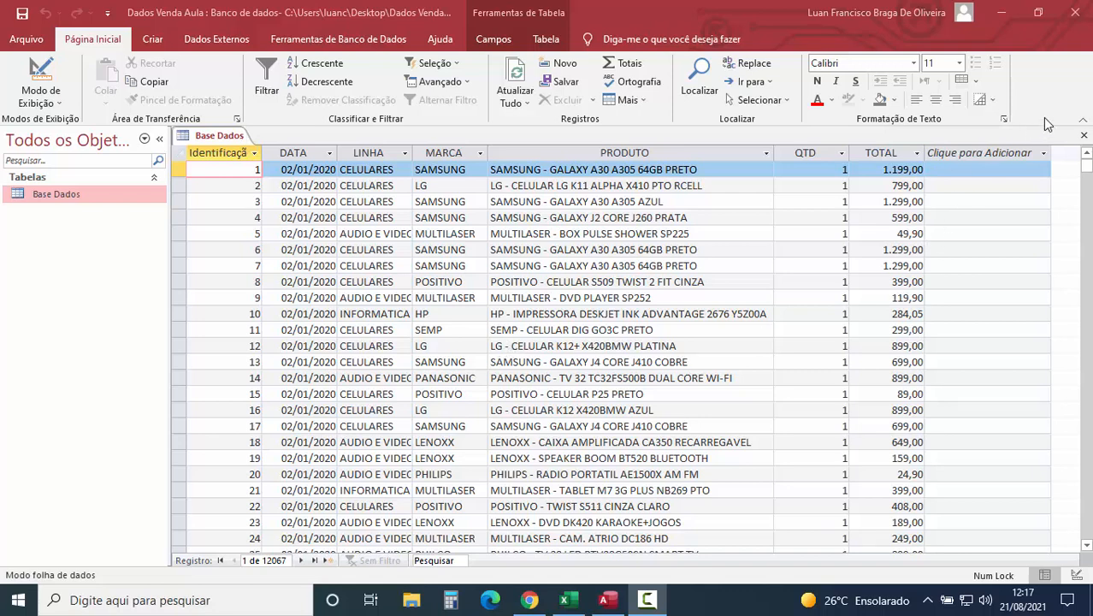
# - Close the Access database, switch to Excel, and open the desktop file Dados Venda Aula as an Access data source for the blank workbook
pyautogui.click(1074, 12)
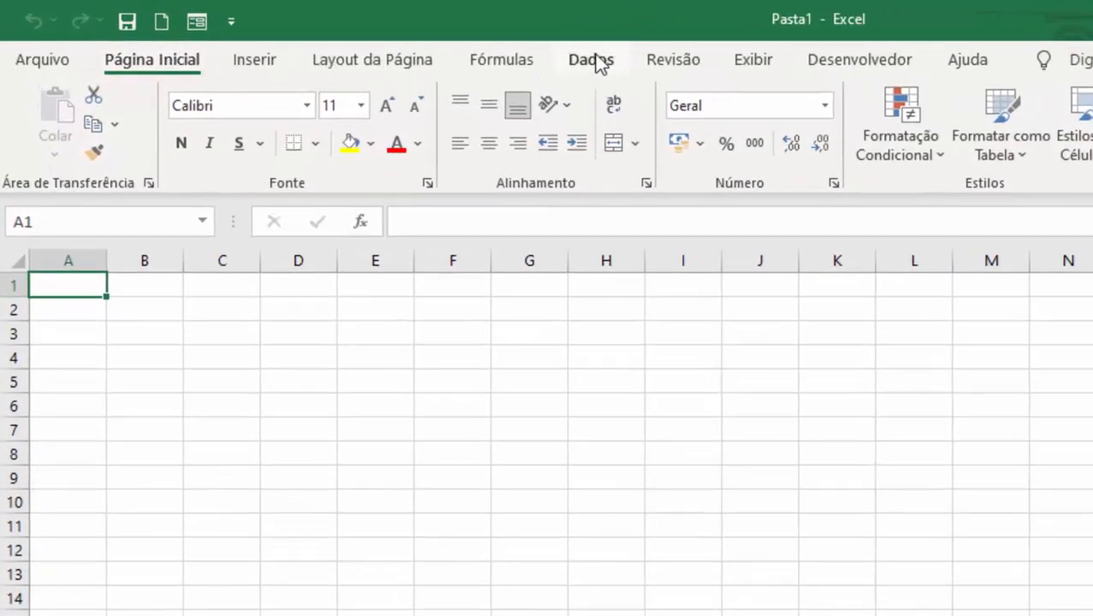
pyautogui.click(592, 61)
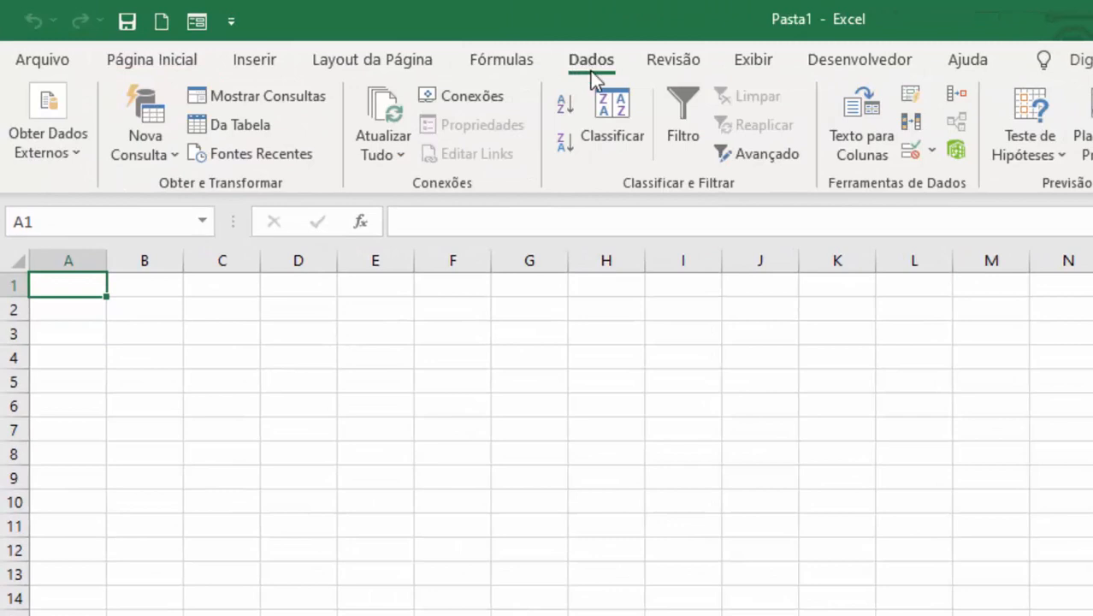
pyautogui.click(80, 156)
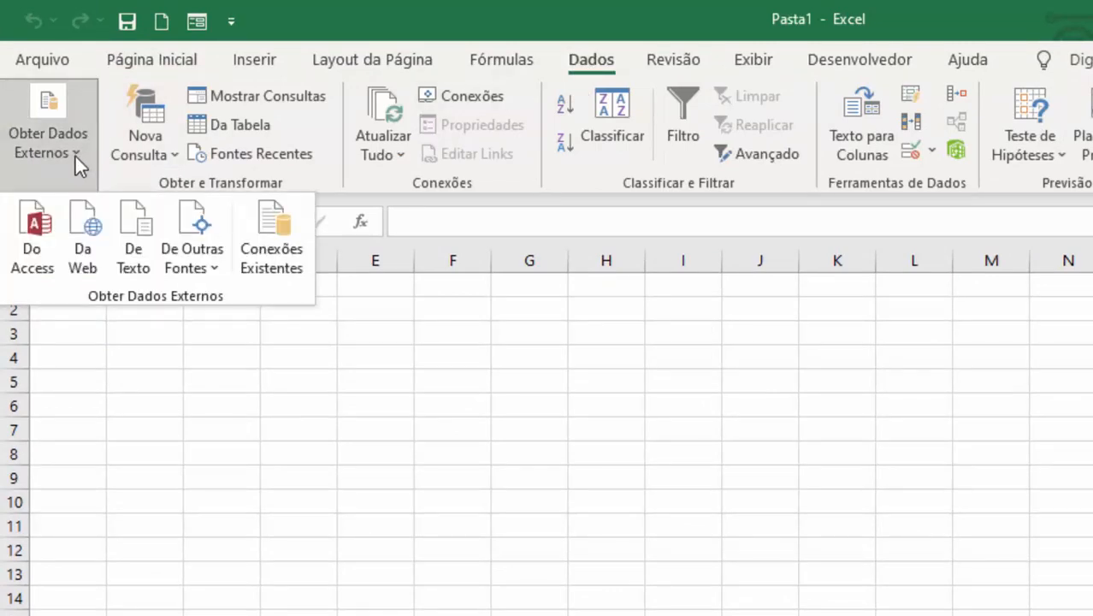
pyautogui.click(30, 226)
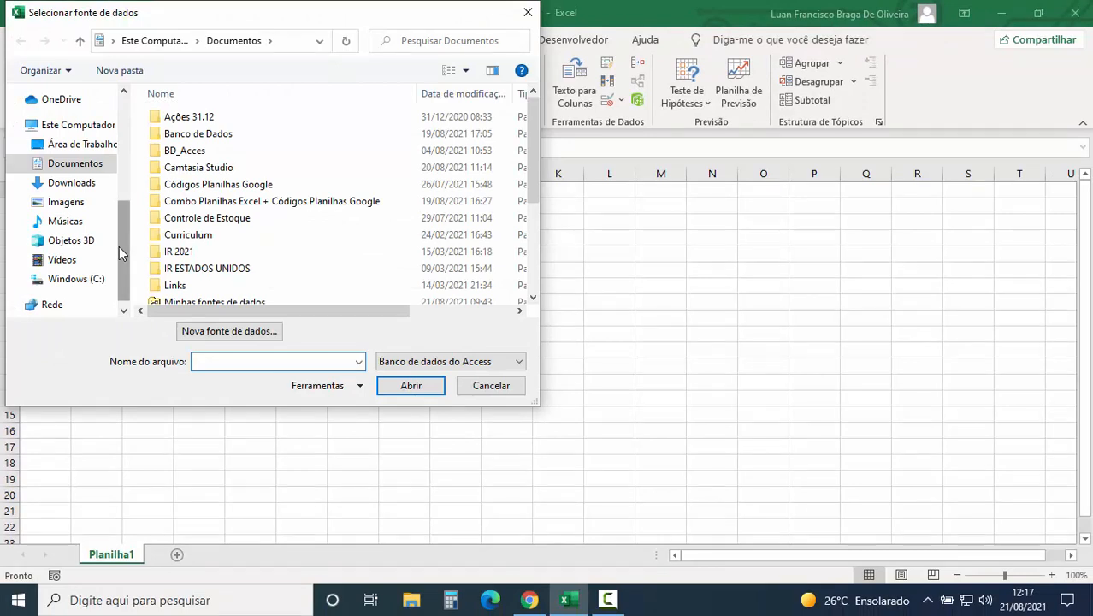
pyautogui.moveTo(121, 246); pyautogui.dragTo(117, 137)
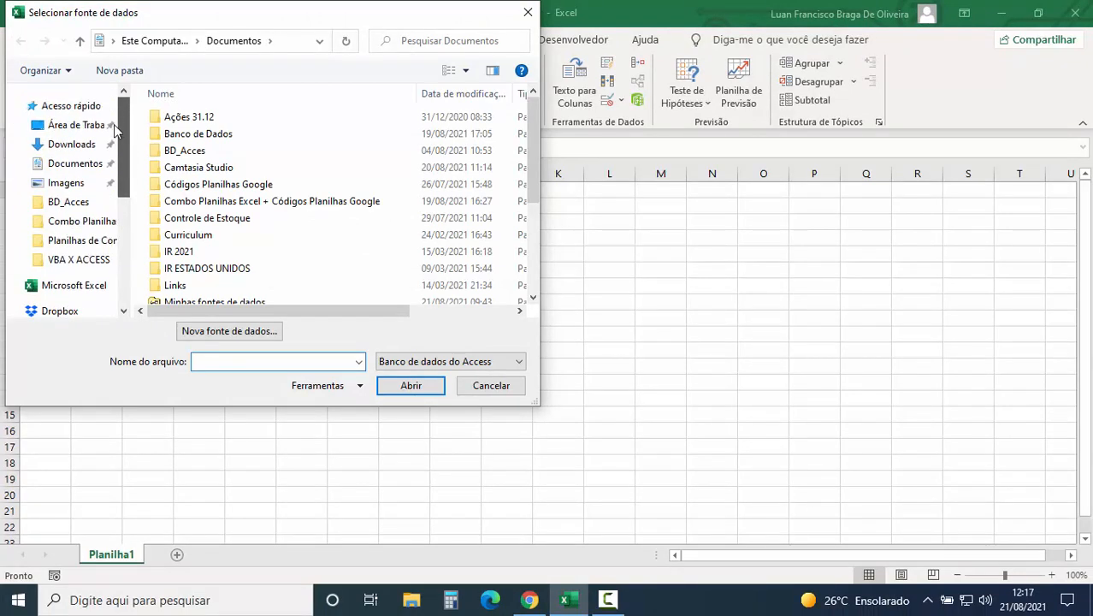
pyautogui.click(83, 126)
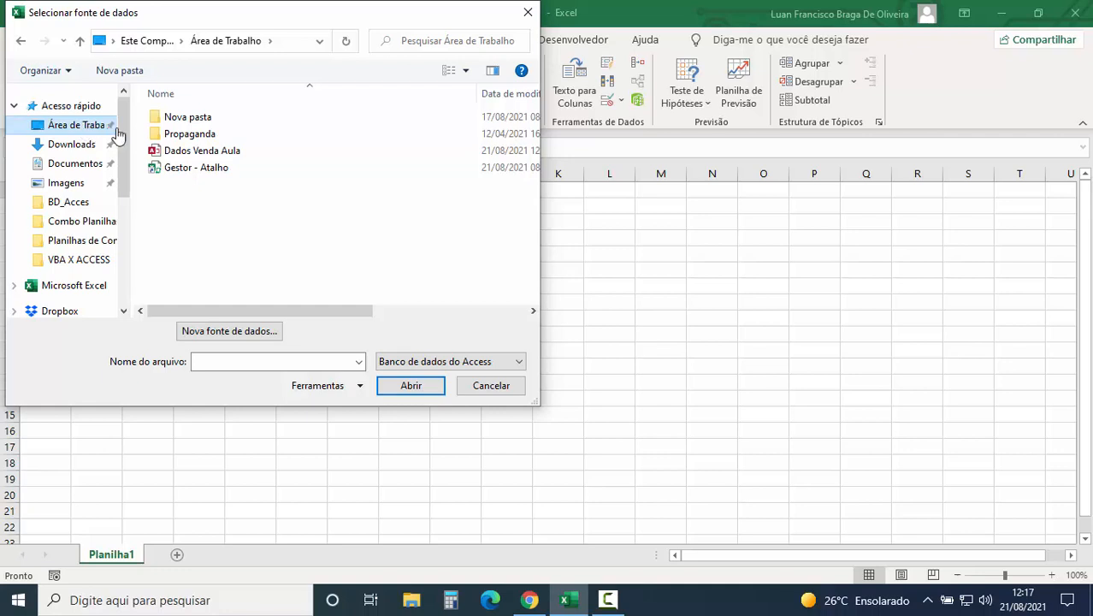
pyautogui.click(218, 153)
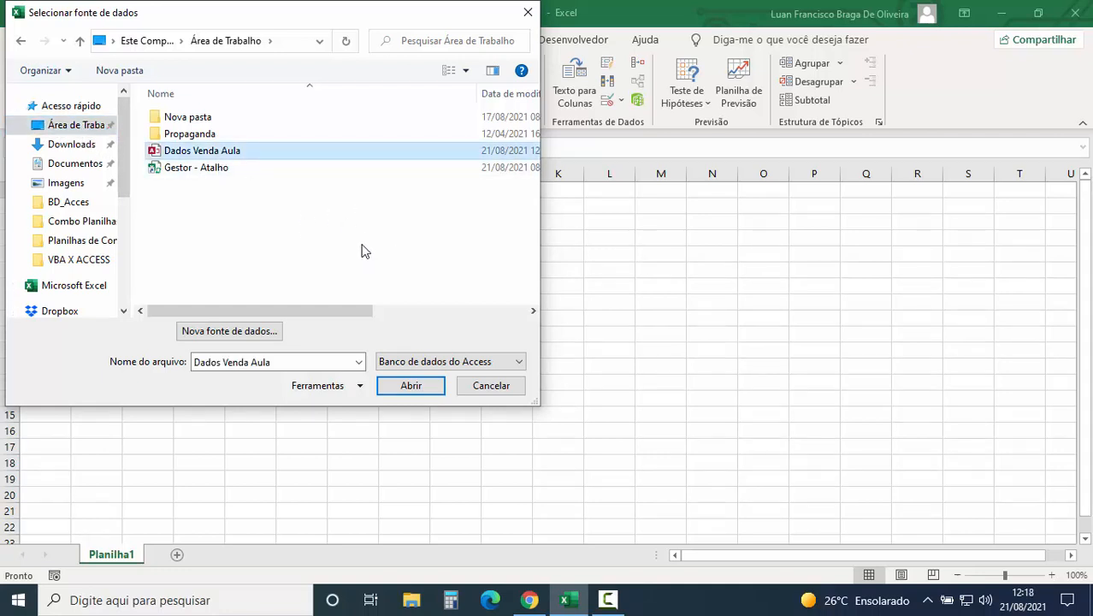
pyautogui.click(413, 389)
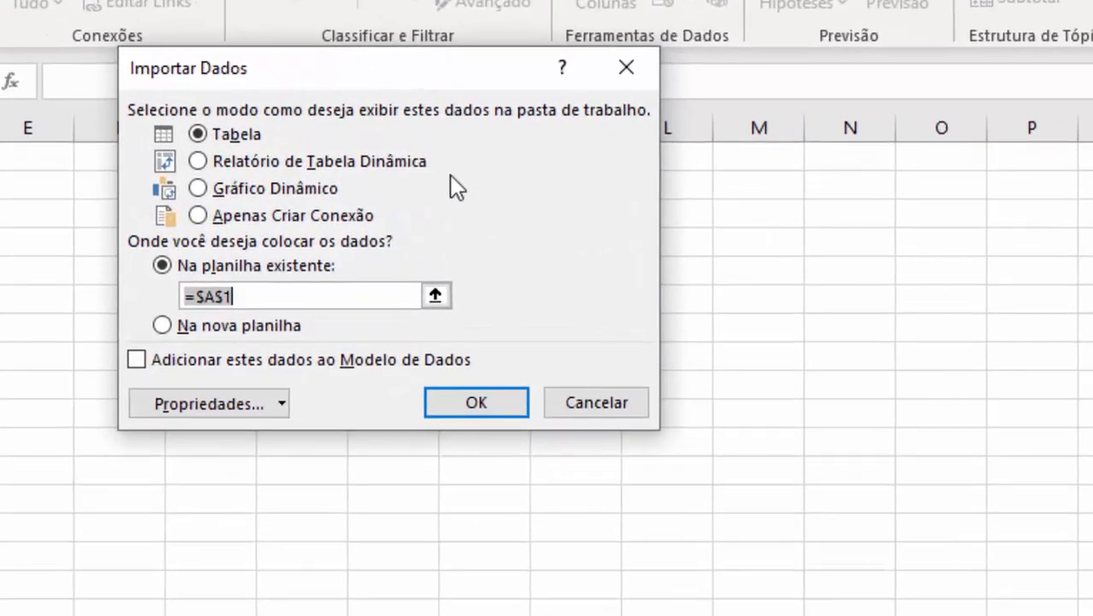
# - Import the data as a PivotTable report placed in the existing worksheet at cell B10 of Planilha1
pyautogui.click(198, 163)
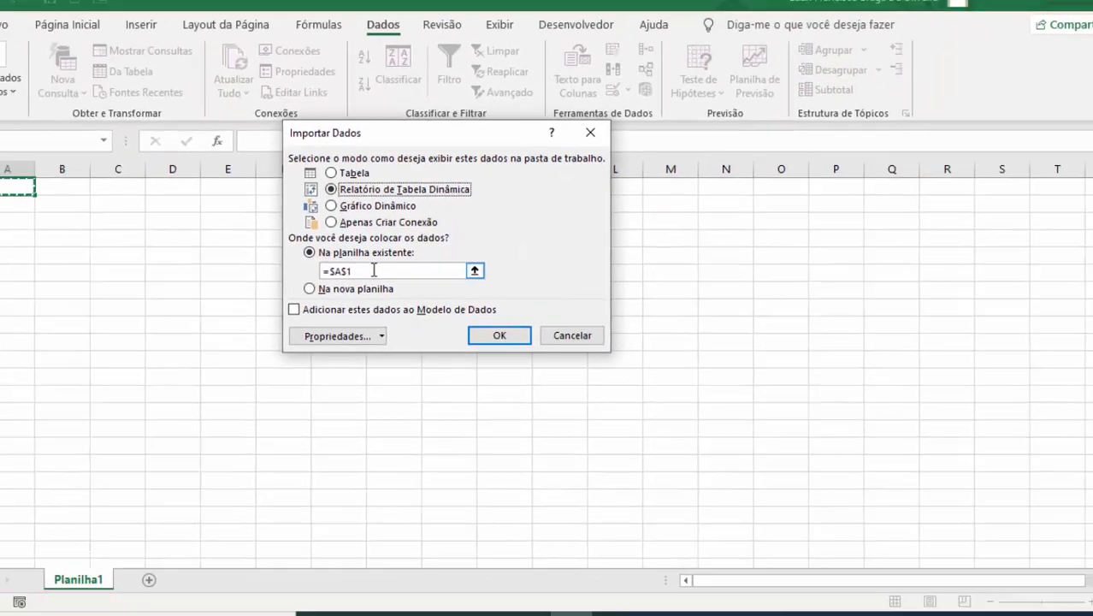
pyautogui.click(272, 294)
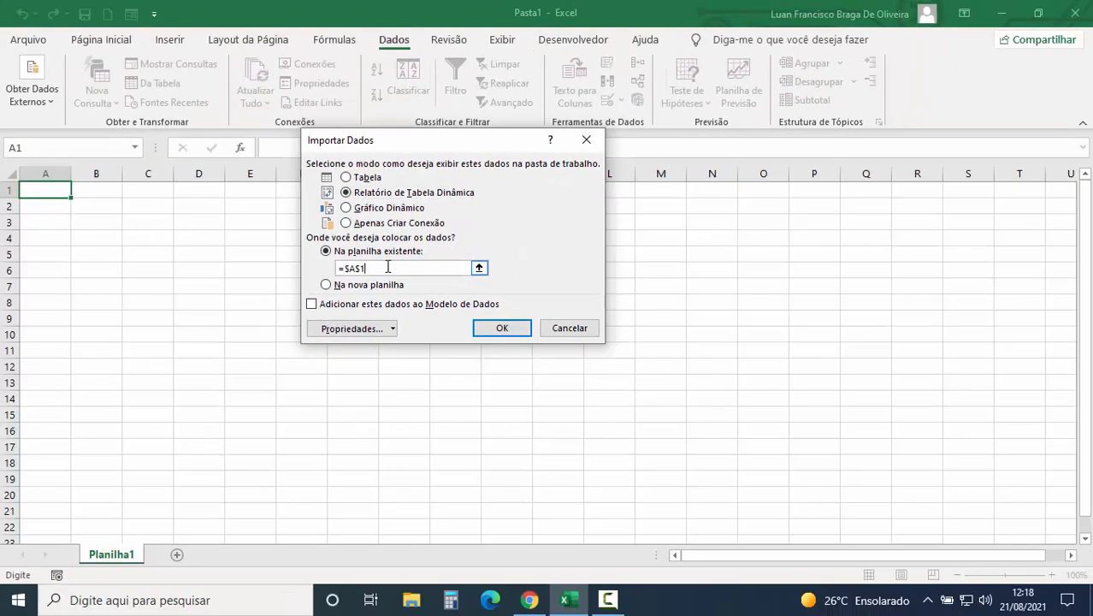
pyautogui.press('BackSpace')
pyautogui.press('BackSpace')
pyautogui.press('BackSpace')
pyautogui.press('BackSpace')
pyautogui.press('BackSpace')
pyautogui.click(479, 270)
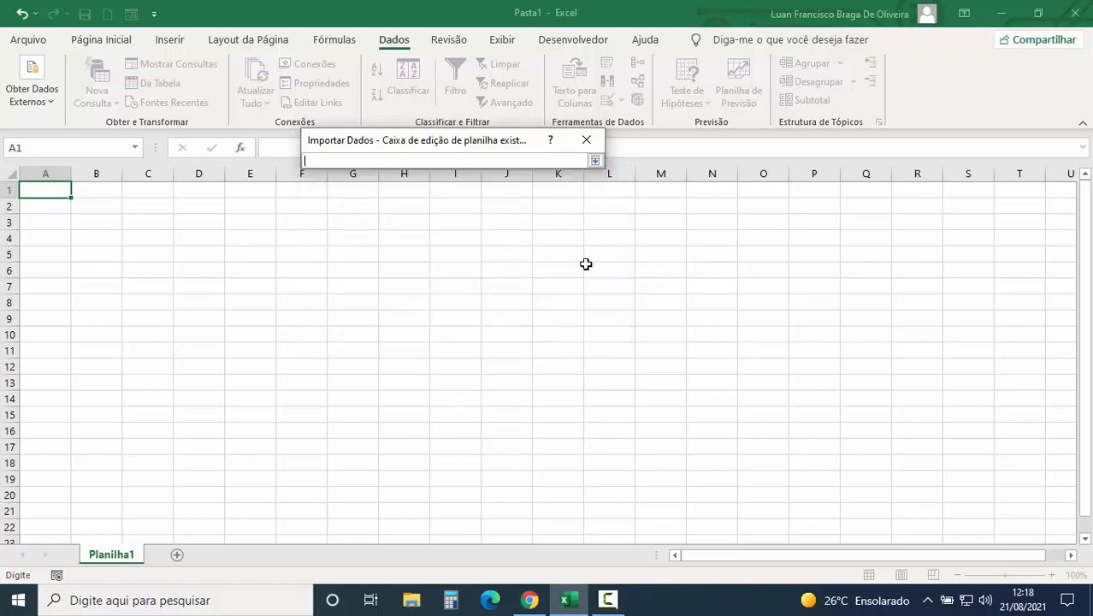
pyautogui.click(96, 335)
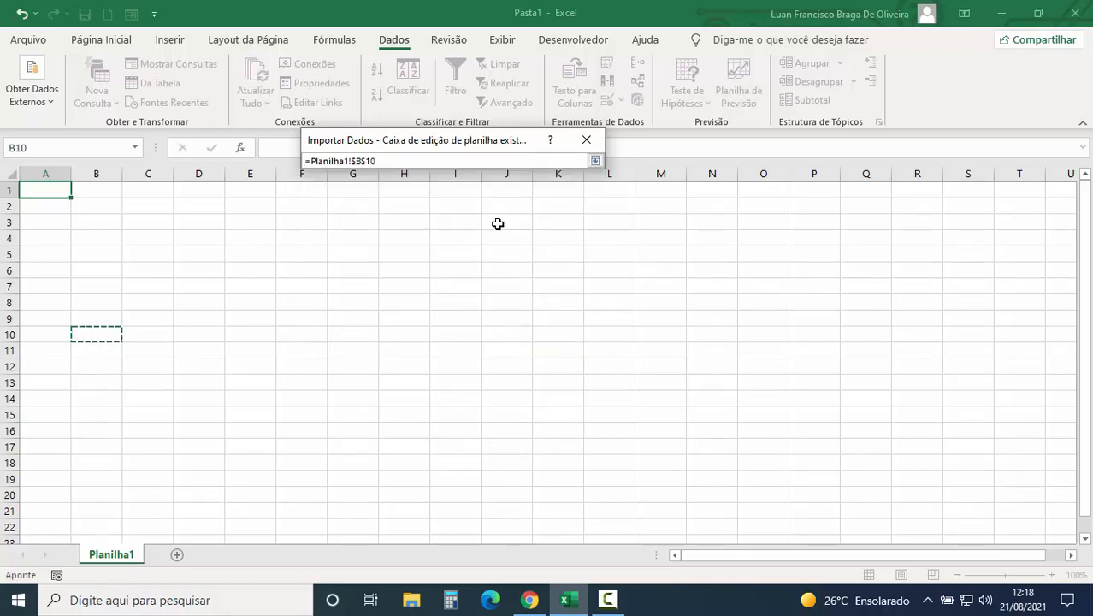
pyautogui.click(595, 161)
pyautogui.click(503, 330)
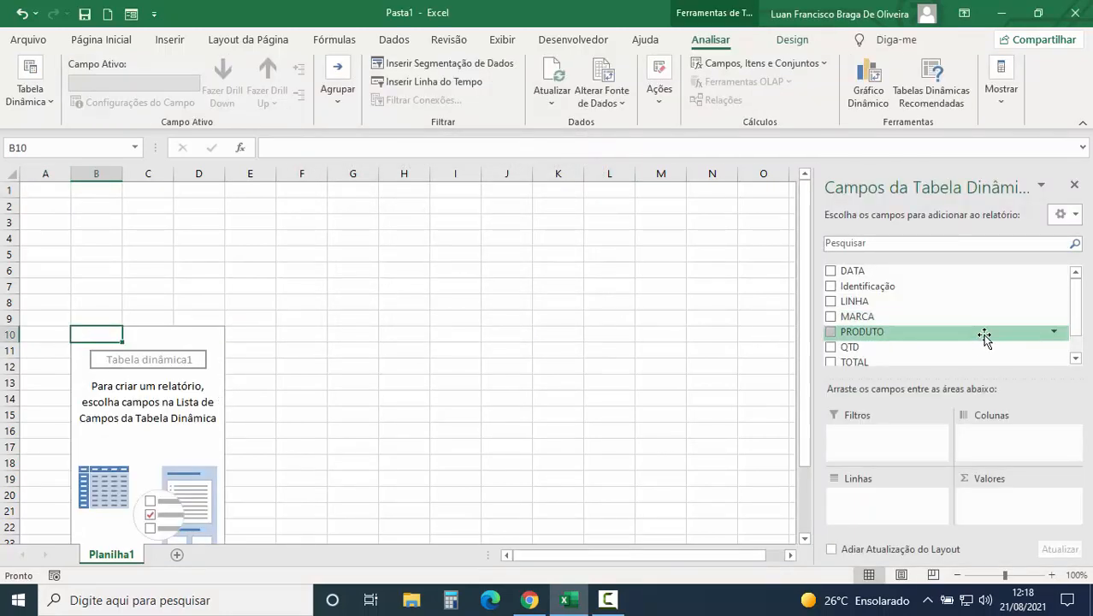
# - Build the PivotTable with LINHA as rows and TOTAL as summed values, formatted as Número with a thousands separator
pyautogui.click(830, 301)
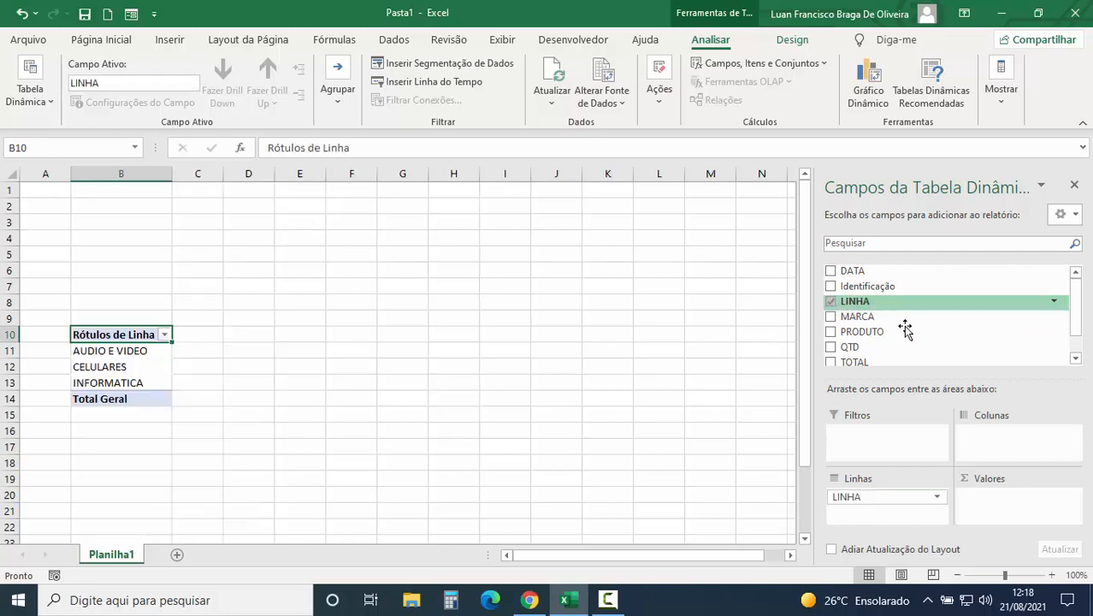
pyautogui.click(830, 362)
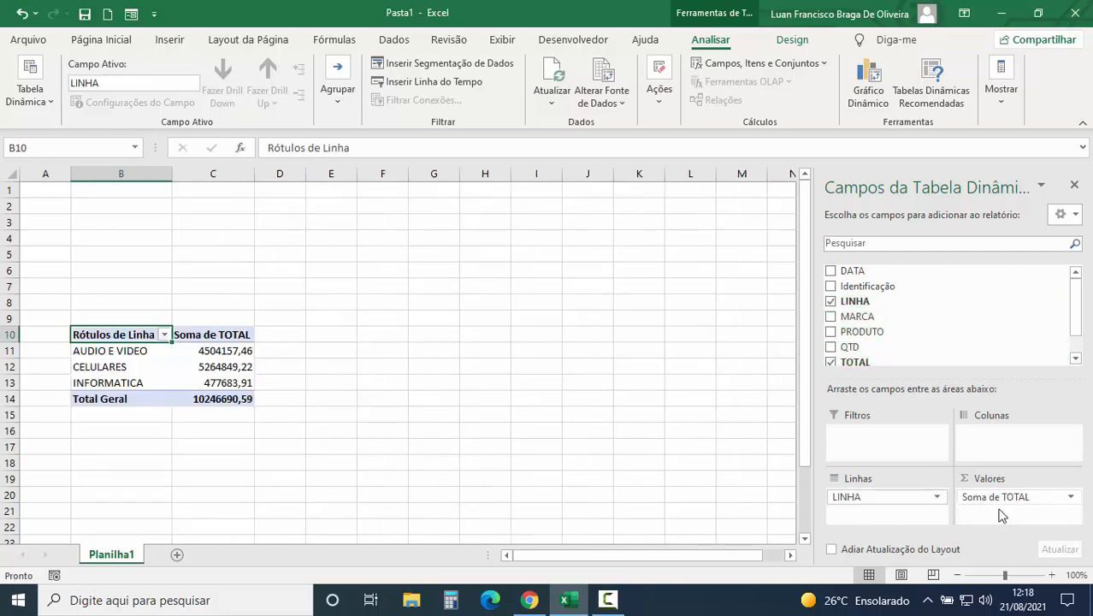
pyautogui.click(1074, 501)
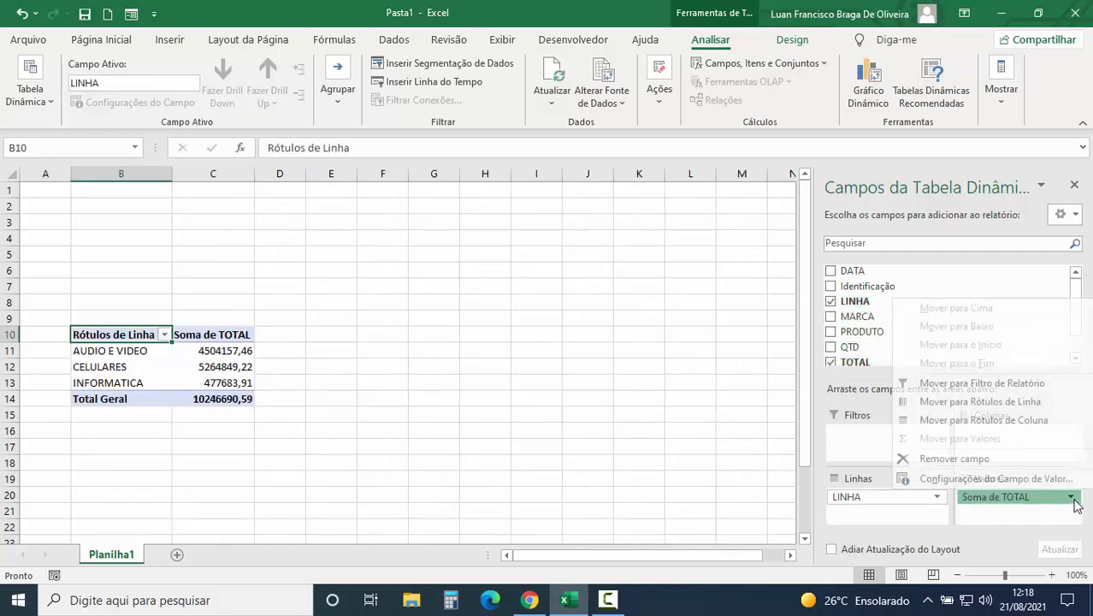
pyautogui.click(1015, 480)
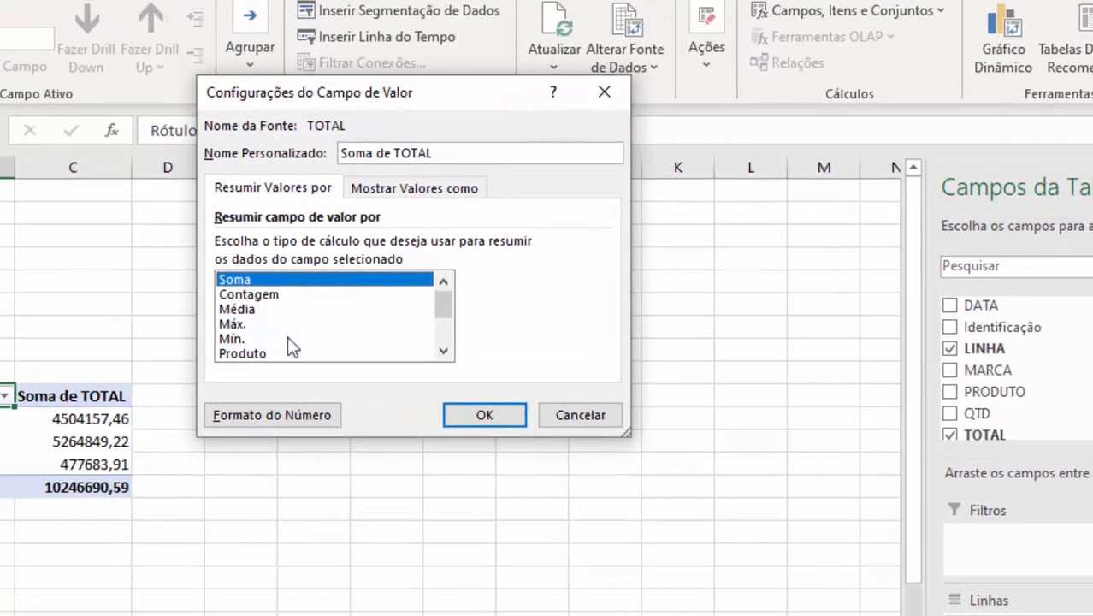
pyautogui.click(267, 415)
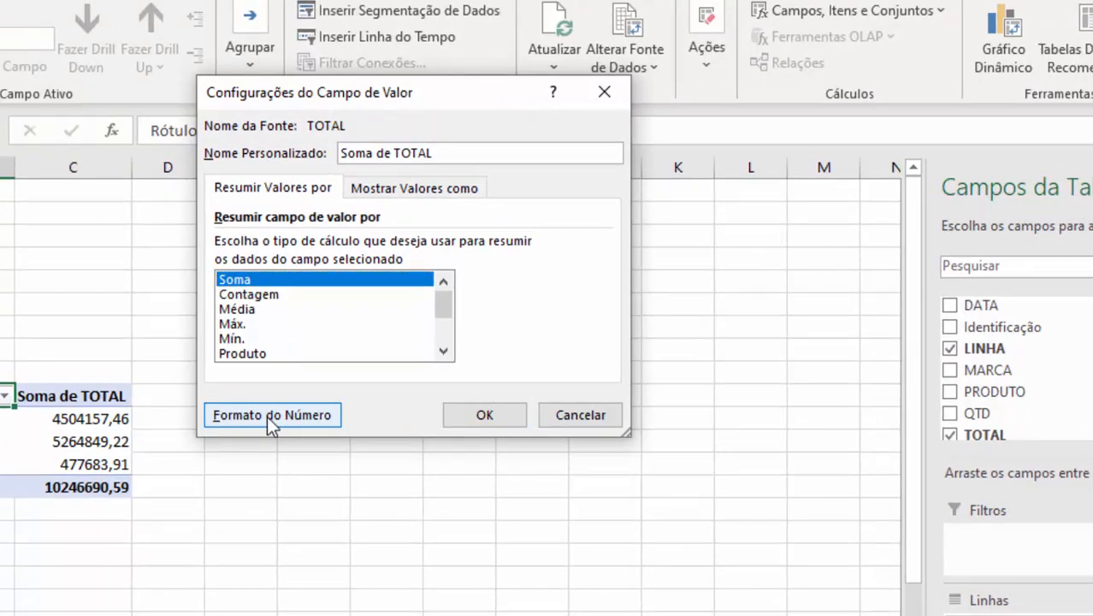
pyautogui.click(153, 101)
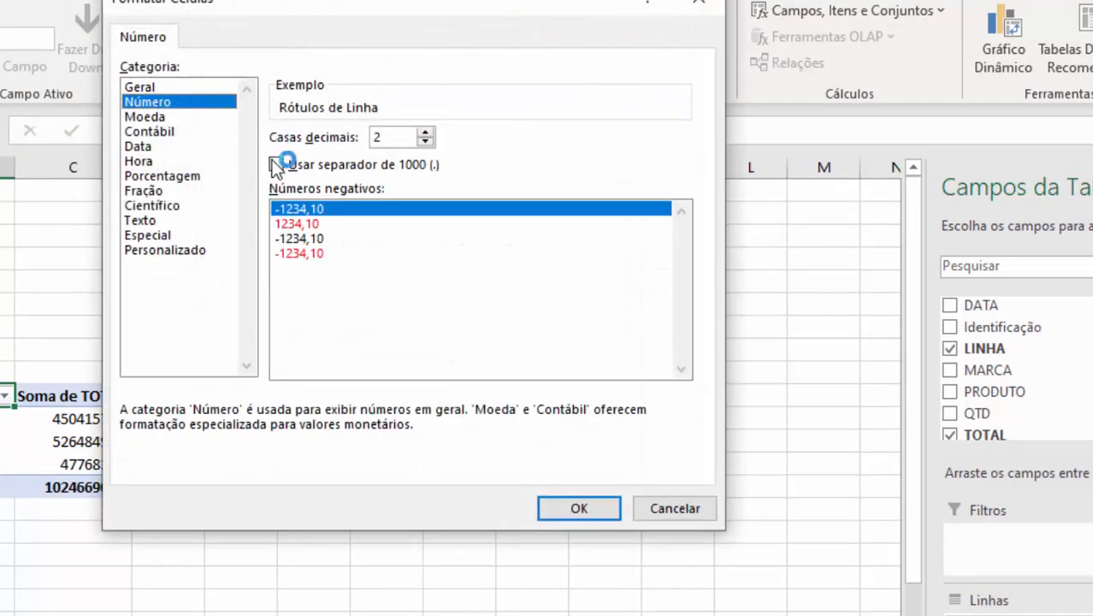
pyautogui.click(277, 166)
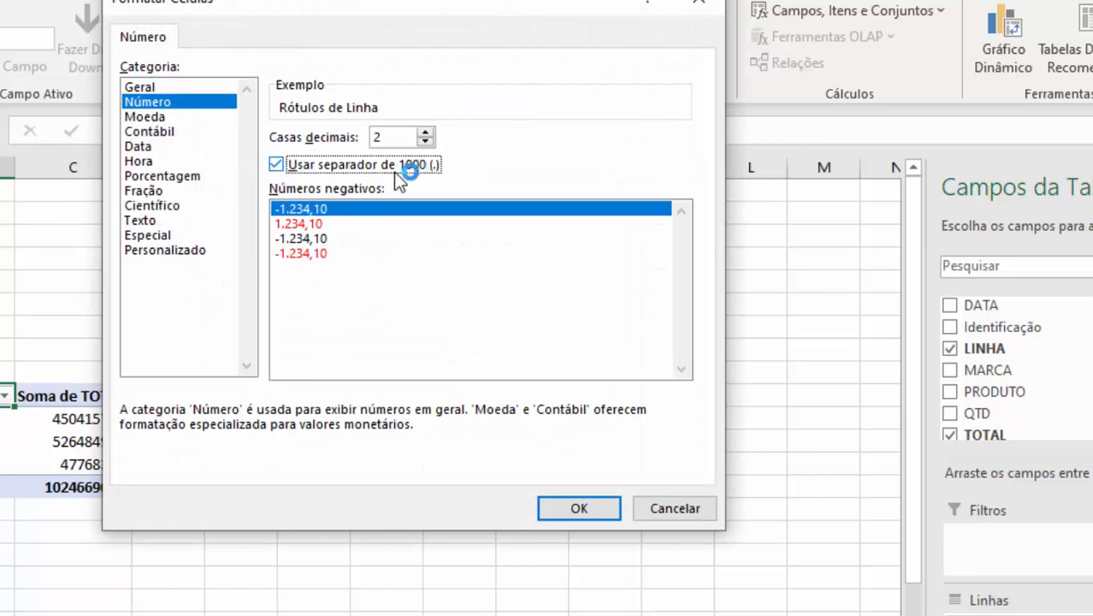
pyautogui.click(575, 508)
pyautogui.click(484, 414)
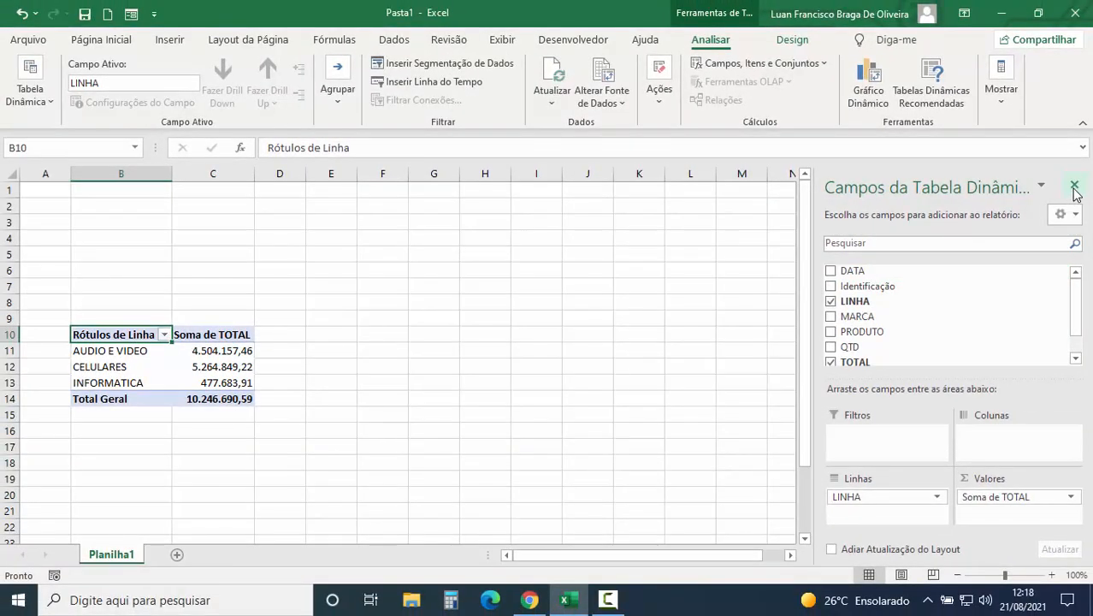
pyautogui.click(1091, 186)
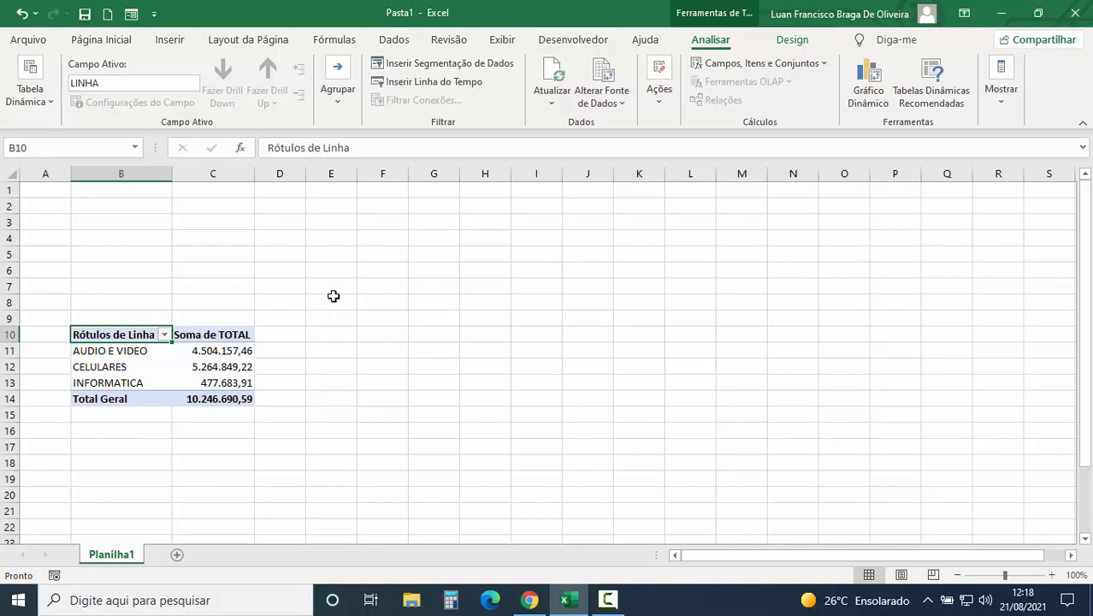
# - Open Dados Venda Aula from the desktop in Access, inspect which external data import commands are available, and close the database
pyautogui.click(1001, 13)
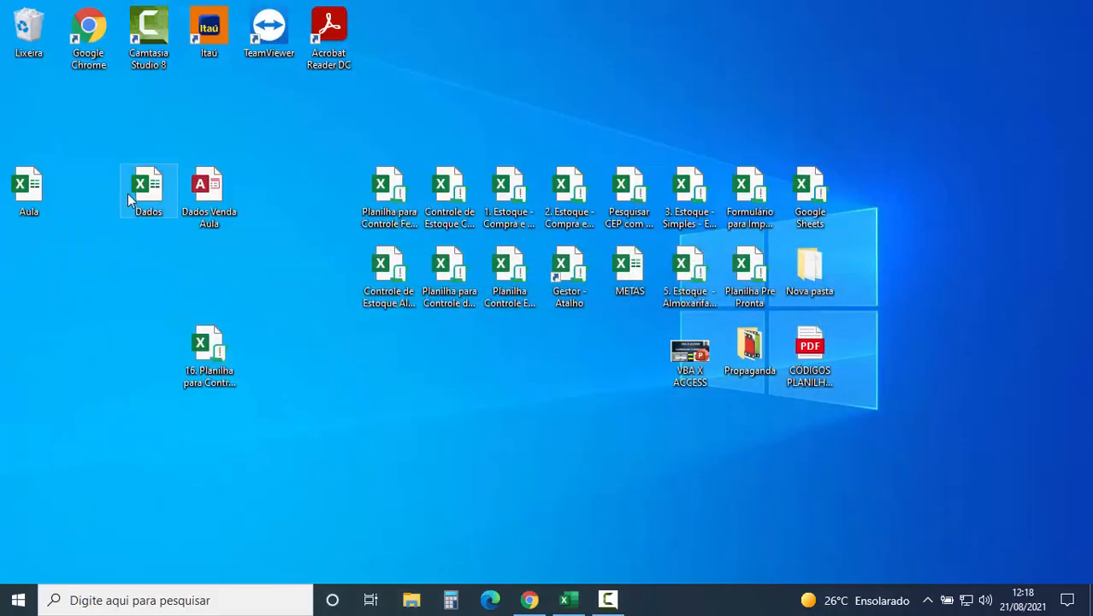
pyautogui.doubleClick(208, 191)
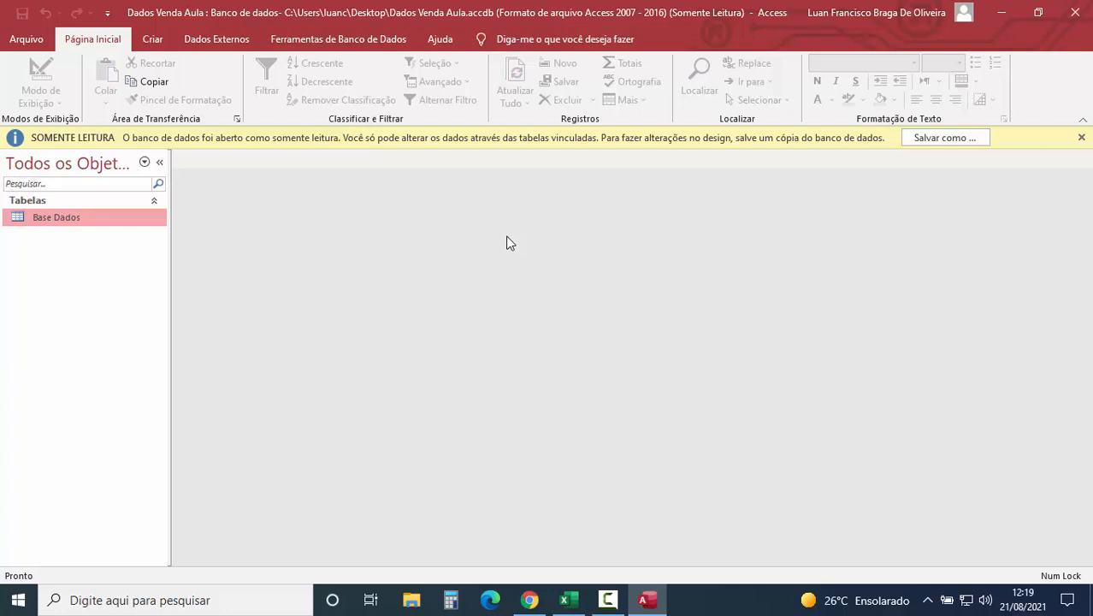
pyautogui.click(1081, 137)
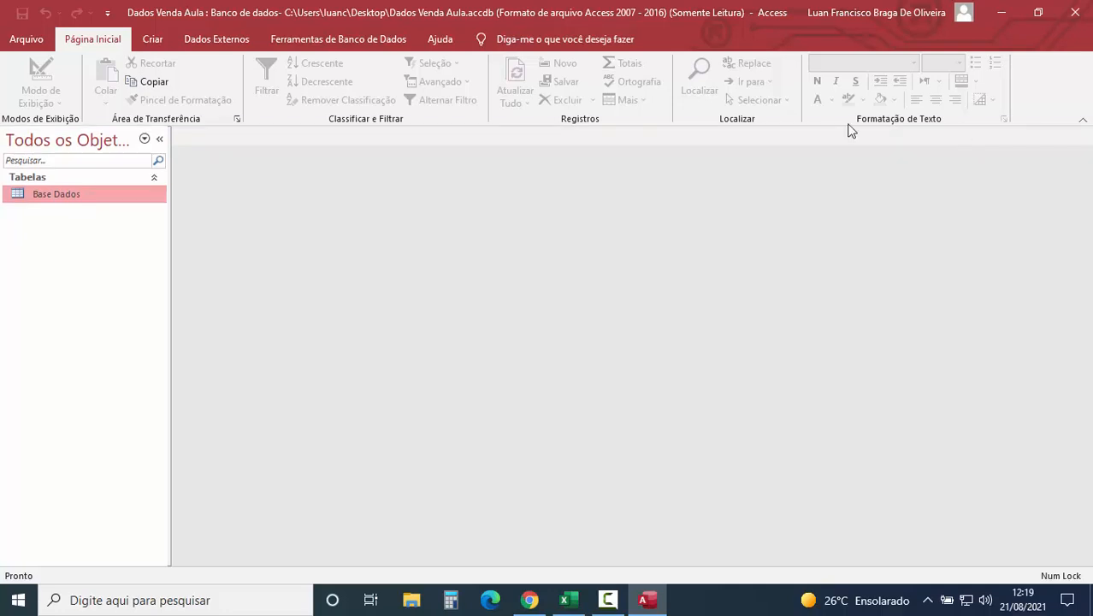
pyautogui.click(213, 40)
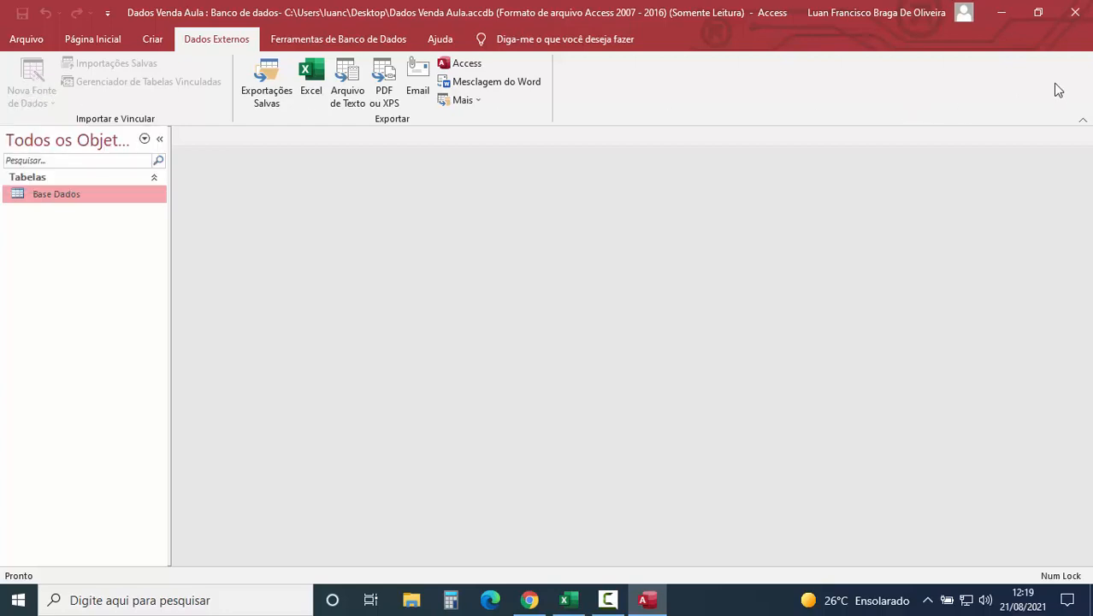
pyautogui.click(1074, 13)
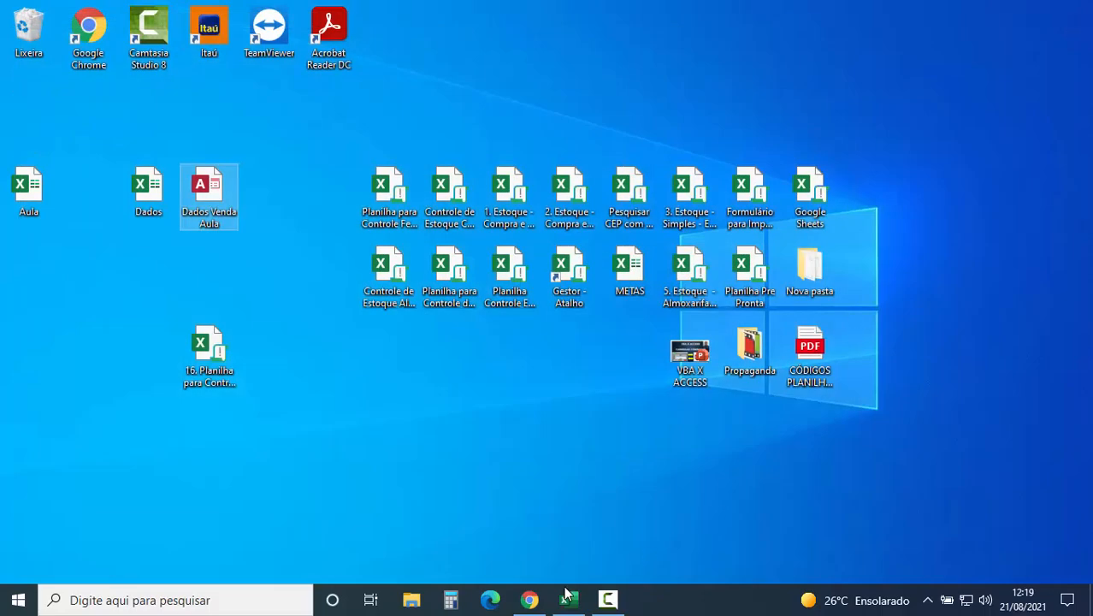
# - Switch back to Excel and open the definition properties of the workbook connection Dados Venda Aula
pyautogui.click(565, 598)
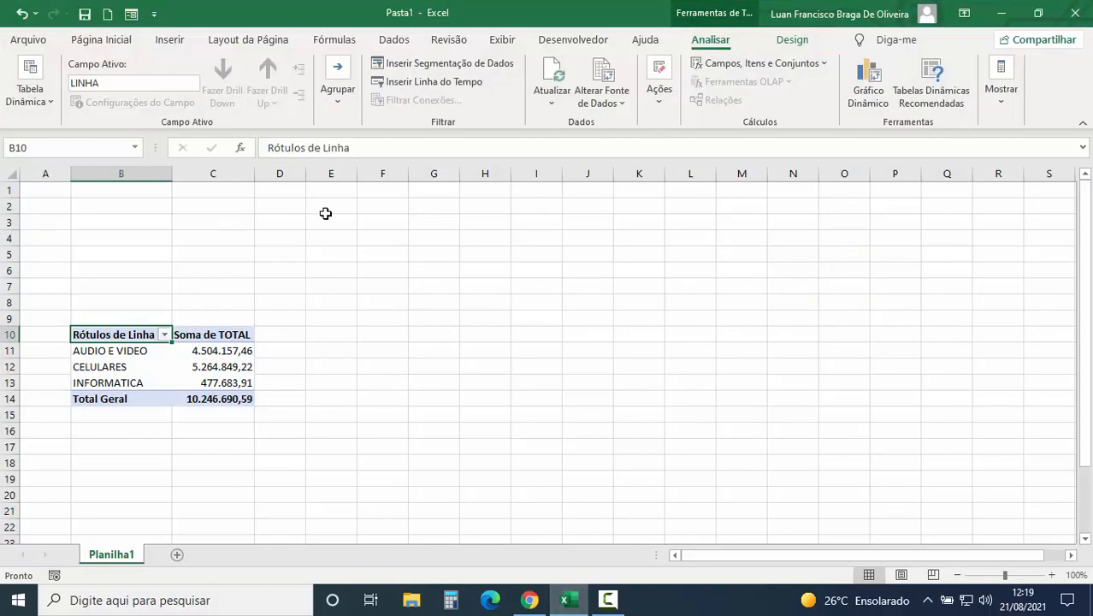
pyautogui.click(122, 289)
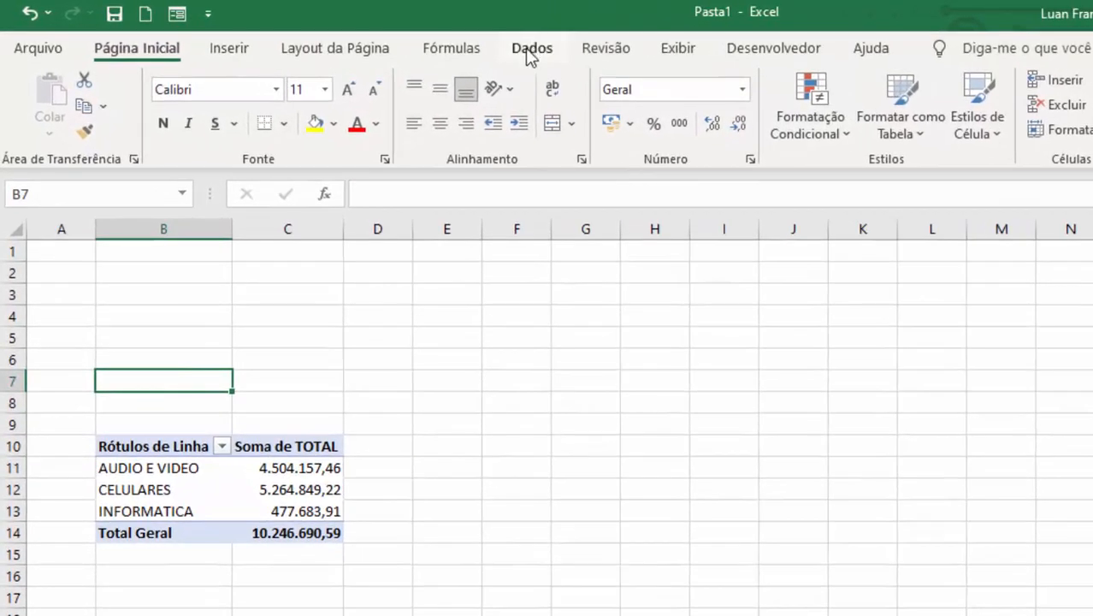
pyautogui.click(394, 40)
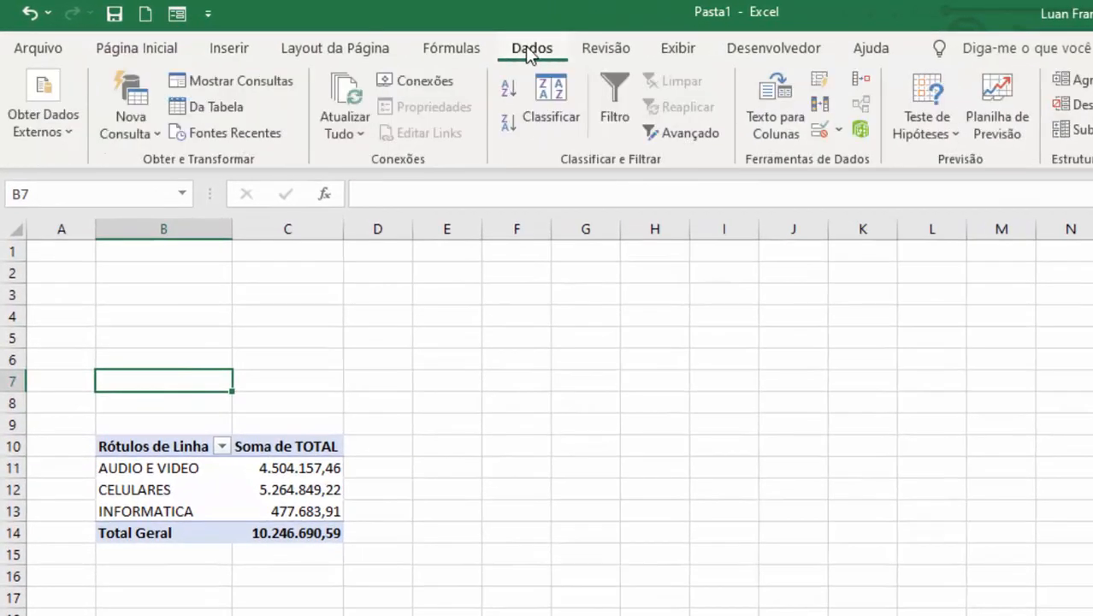
pyautogui.click(431, 81)
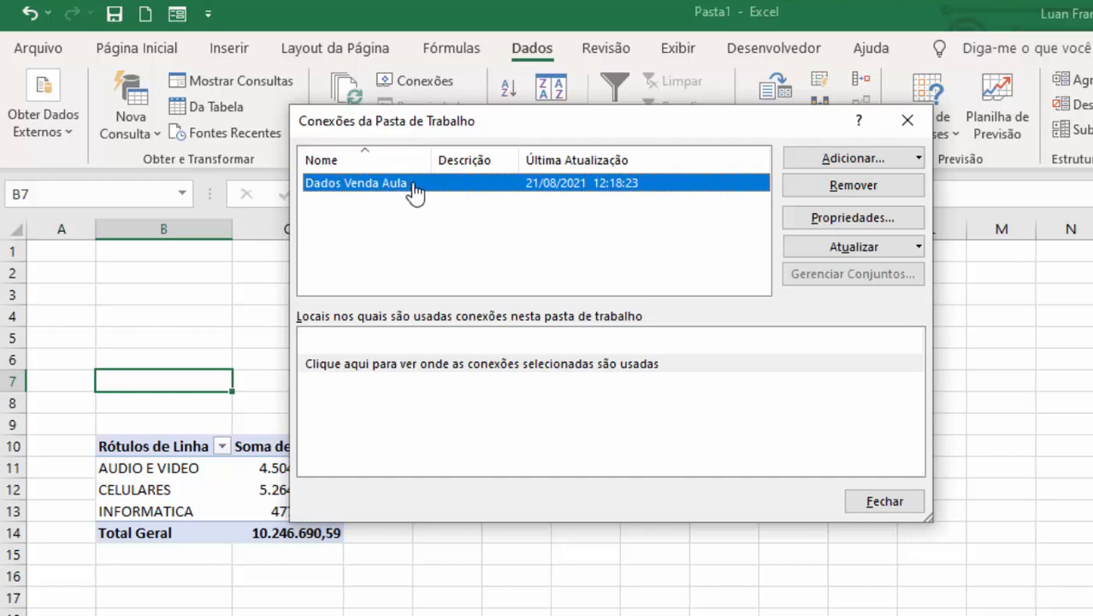
pyautogui.click(854, 218)
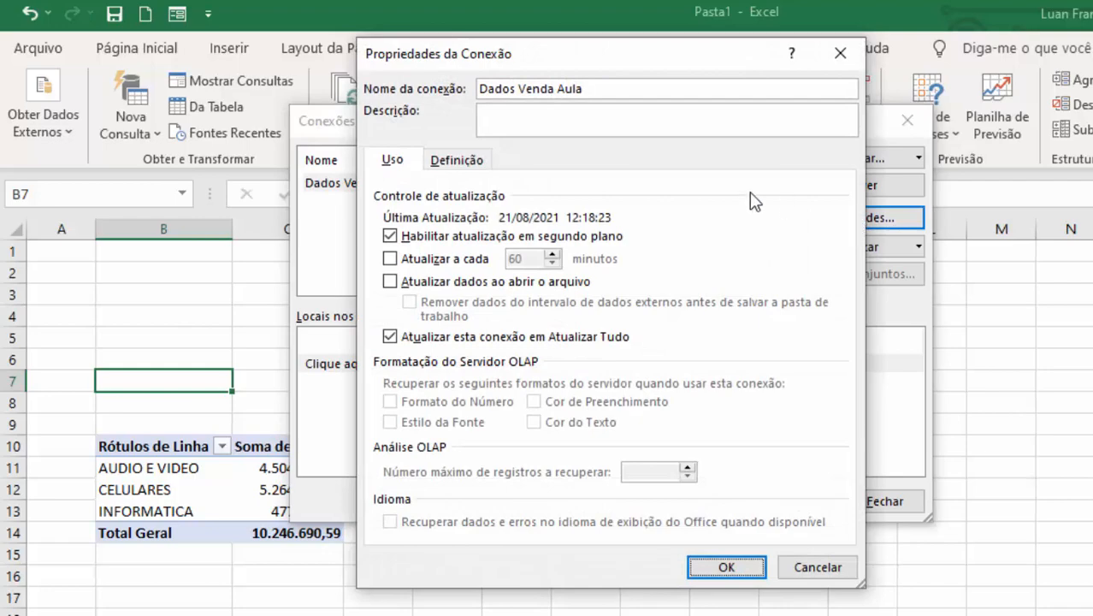
pyautogui.click(461, 160)
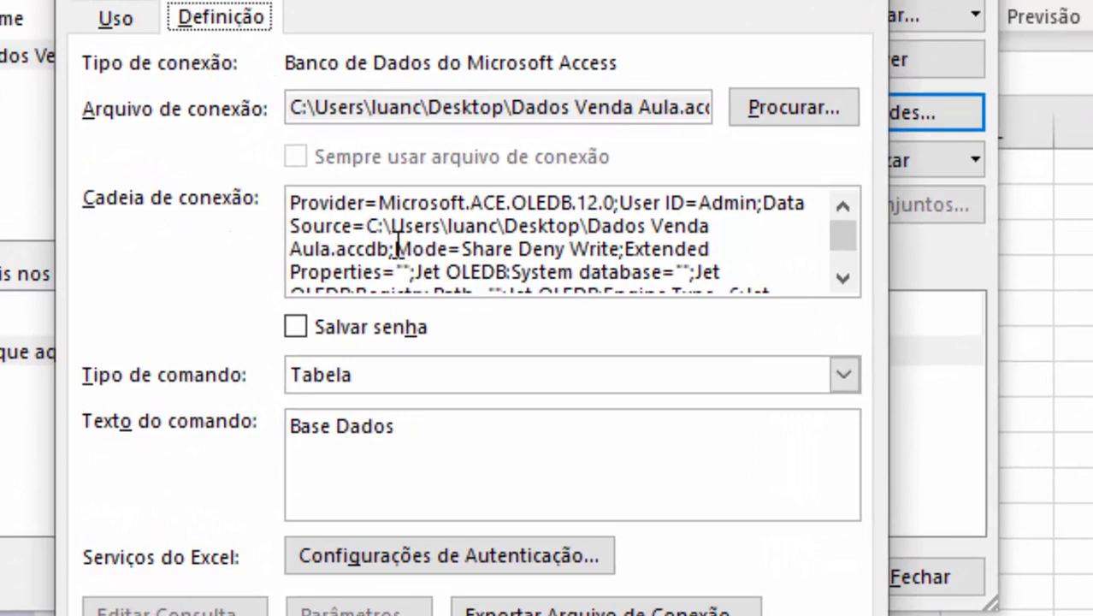
# - Change the mode in the Dados Venda Aula connection string to Share Deny None, apply it and close the workbook connections
pyautogui.moveTo(394, 248); pyautogui.dragTo(445, 248)
pyautogui.moveTo(445, 248); pyautogui.dragTo(502, 248)
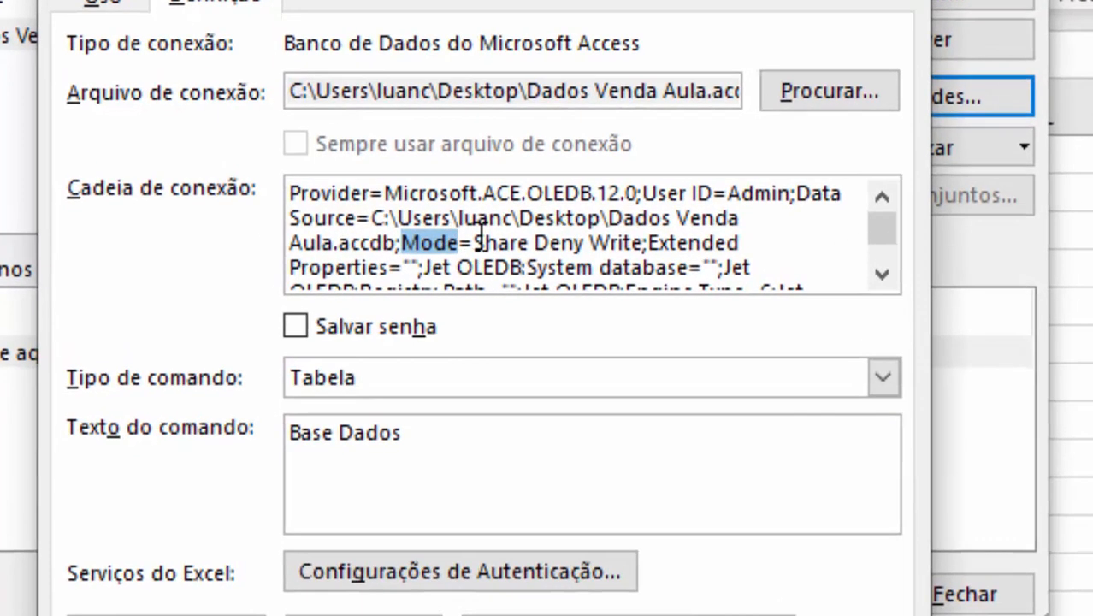
pyautogui.moveTo(566, 213); pyautogui.dragTo(740, 224)
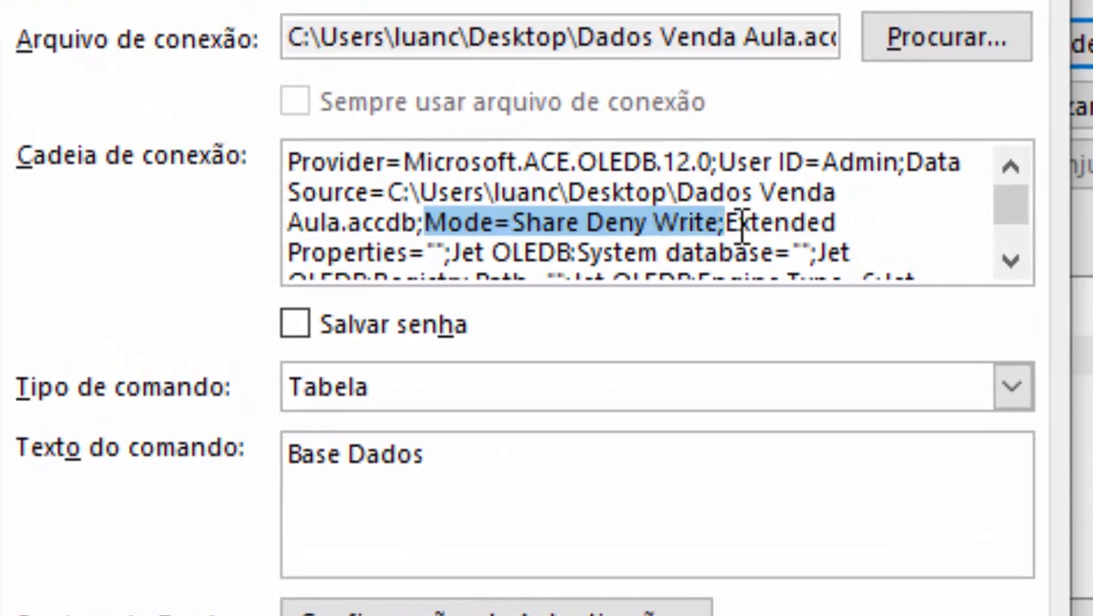
pyautogui.click(682, 222)
pyautogui.doubleClick(676, 222)
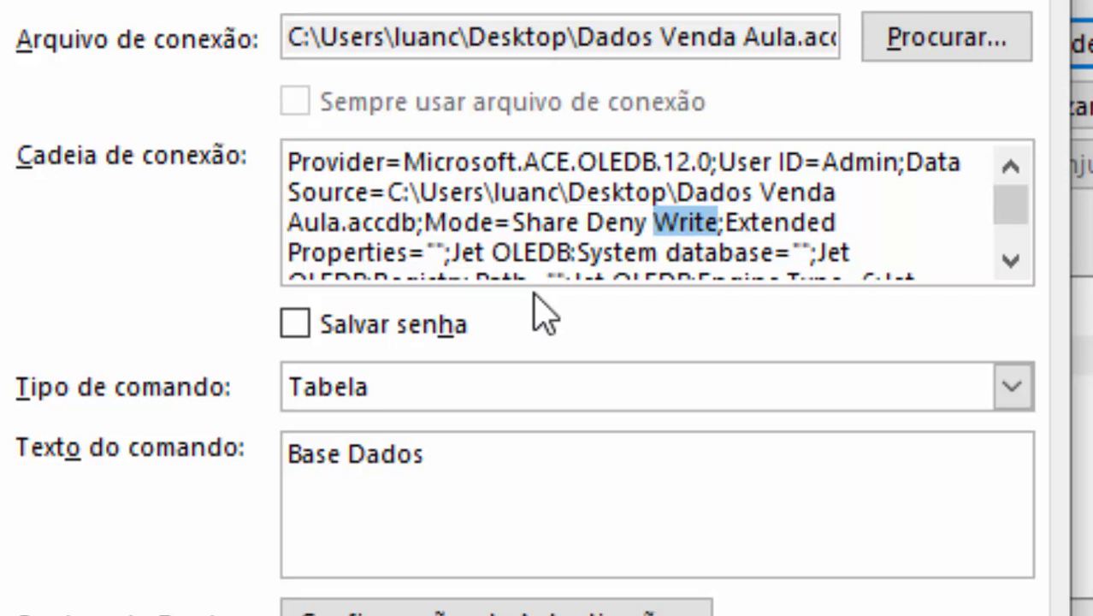
pyautogui.press('Delete')
pyautogui.write('None')
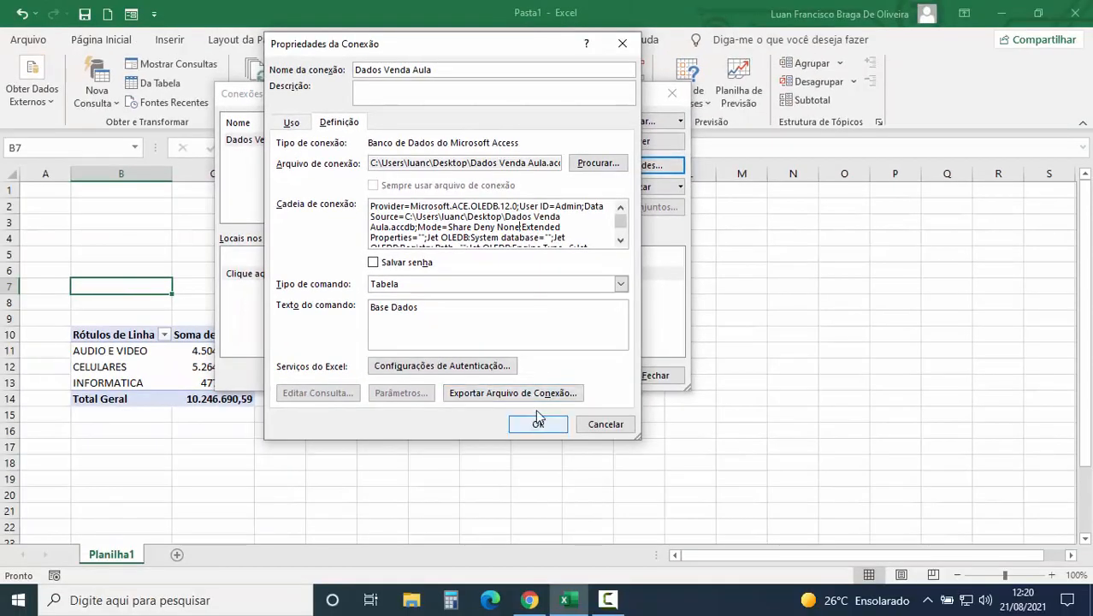
pyautogui.click(535, 425)
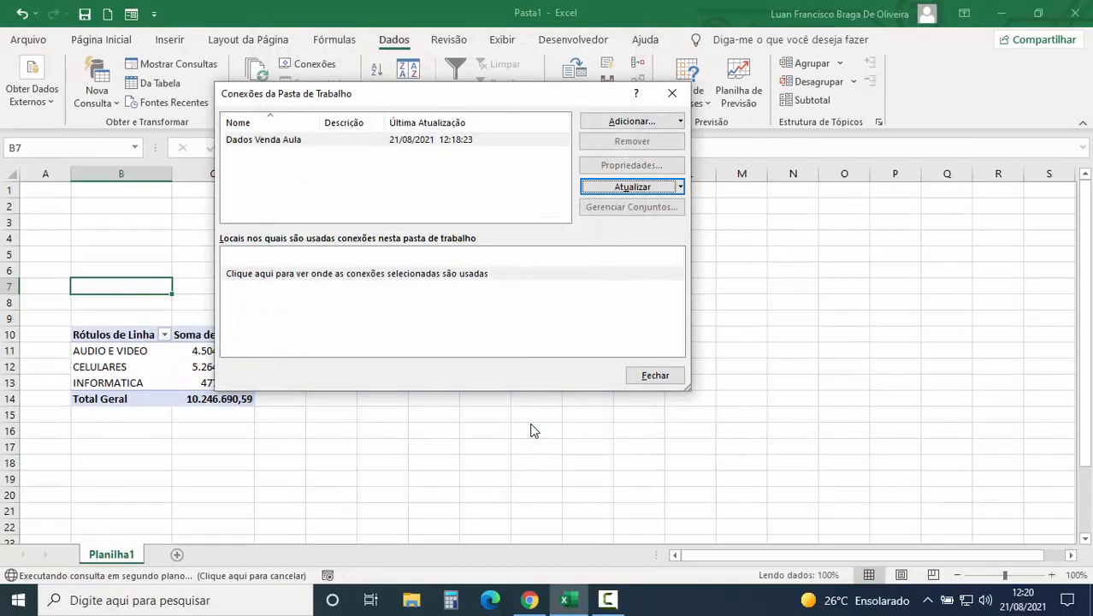
pyautogui.click(655, 377)
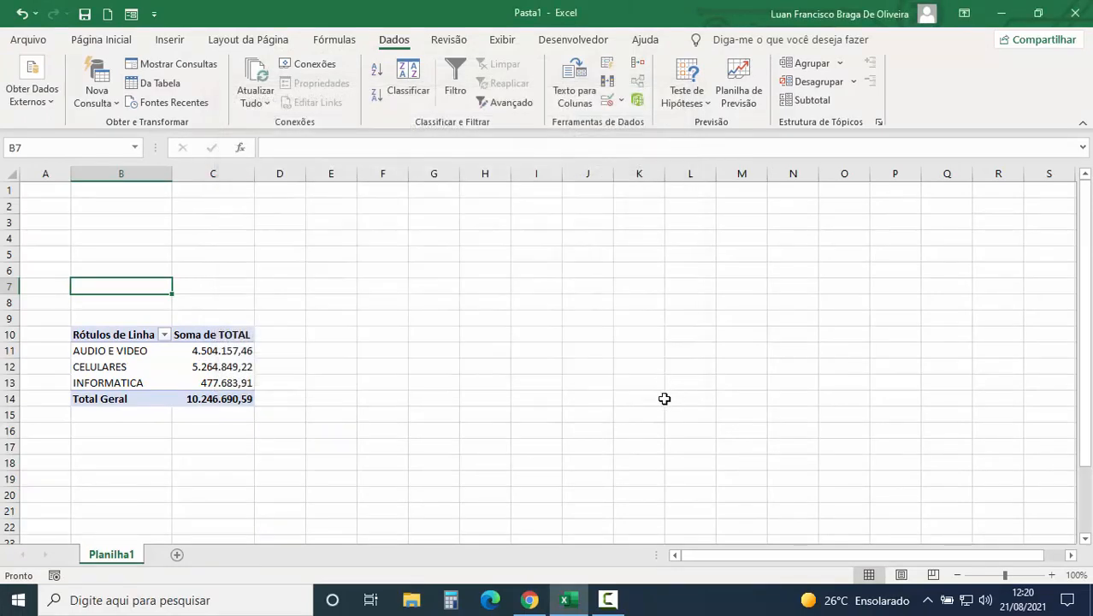
# - Place the Access record-locking file beside the Dados Venda Aula database on the desktop and open the database in Access
pyautogui.click(1001, 16)
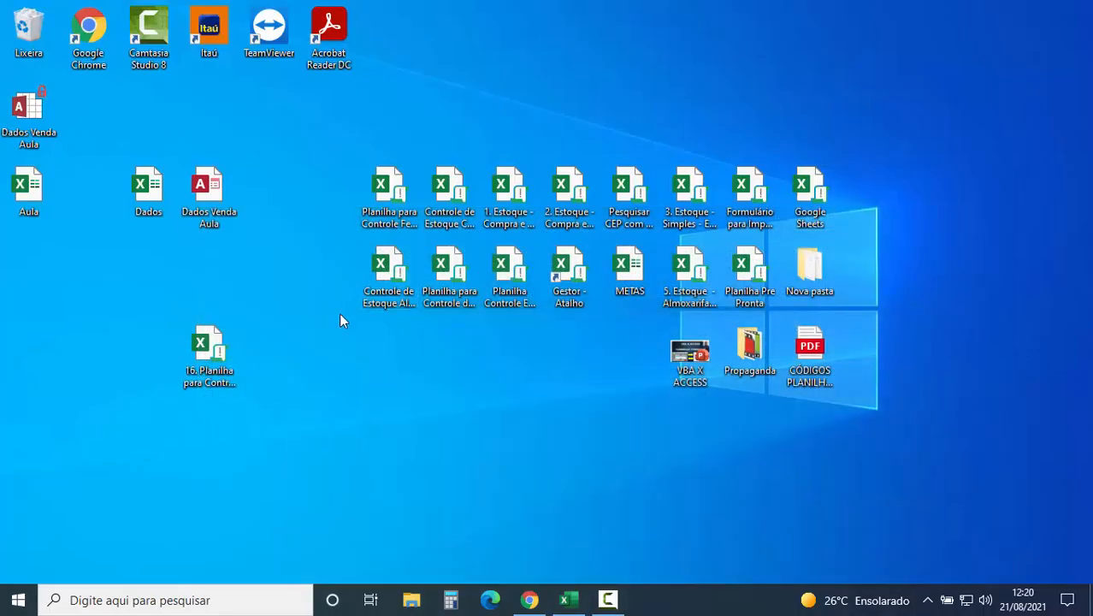
pyautogui.moveTo(25, 106); pyautogui.dragTo(269, 195)
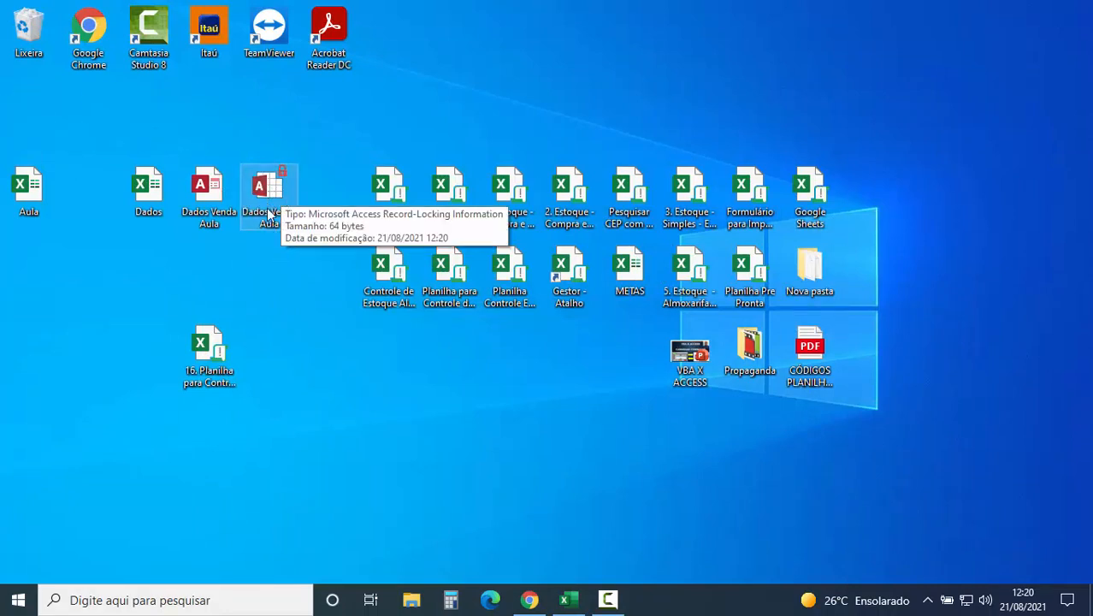
pyautogui.click(211, 196)
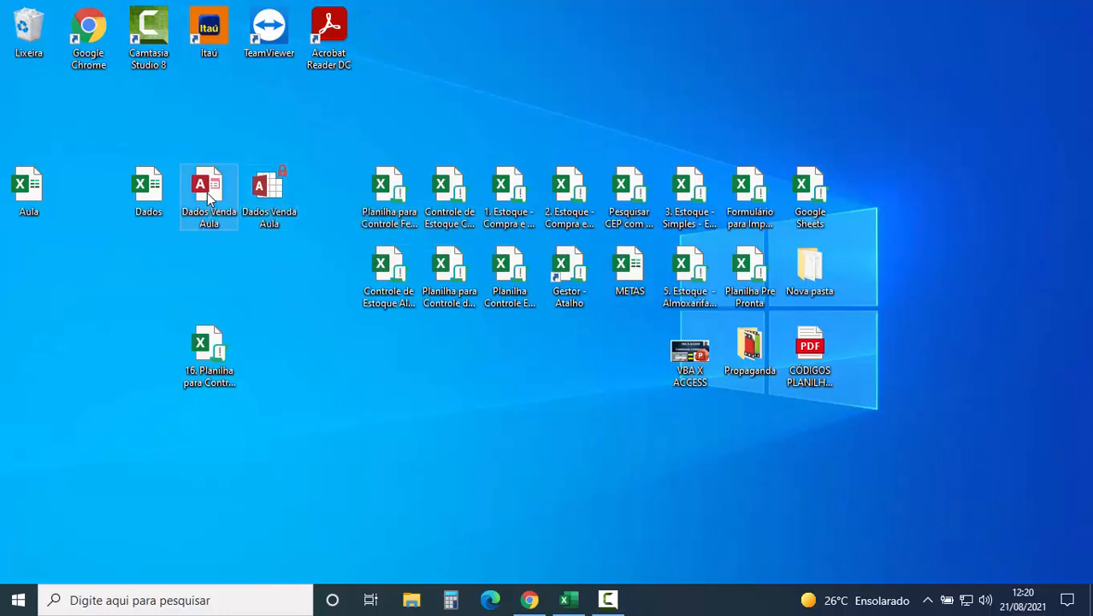
pyautogui.doubleClick(209, 196)
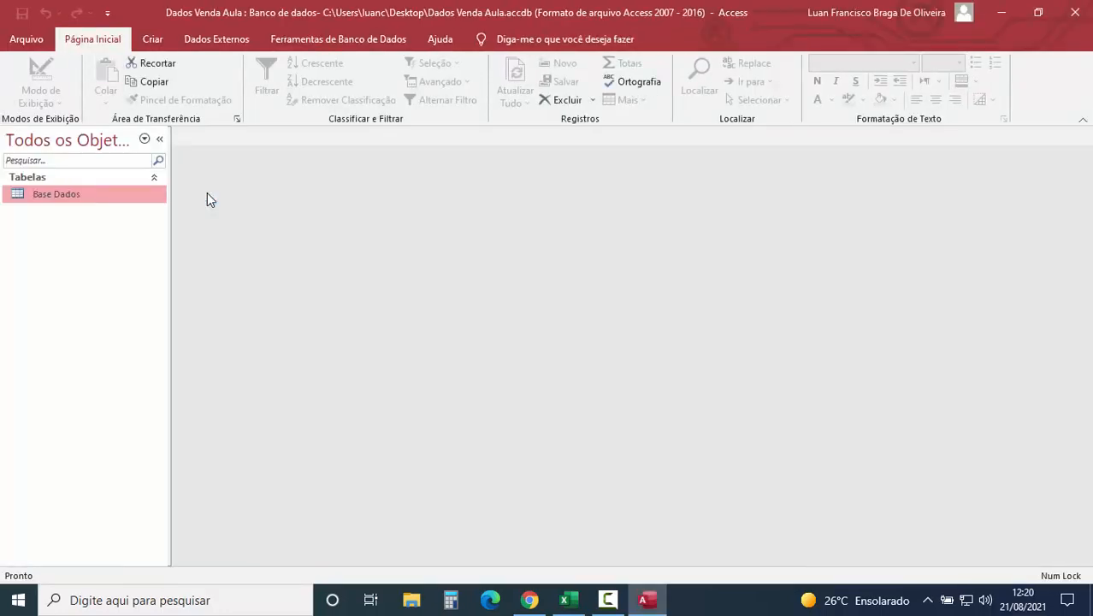
# - View the Base Dados table, close it, and check which external data source options are available before minimizing Access
pyautogui.doubleClick(63, 195)
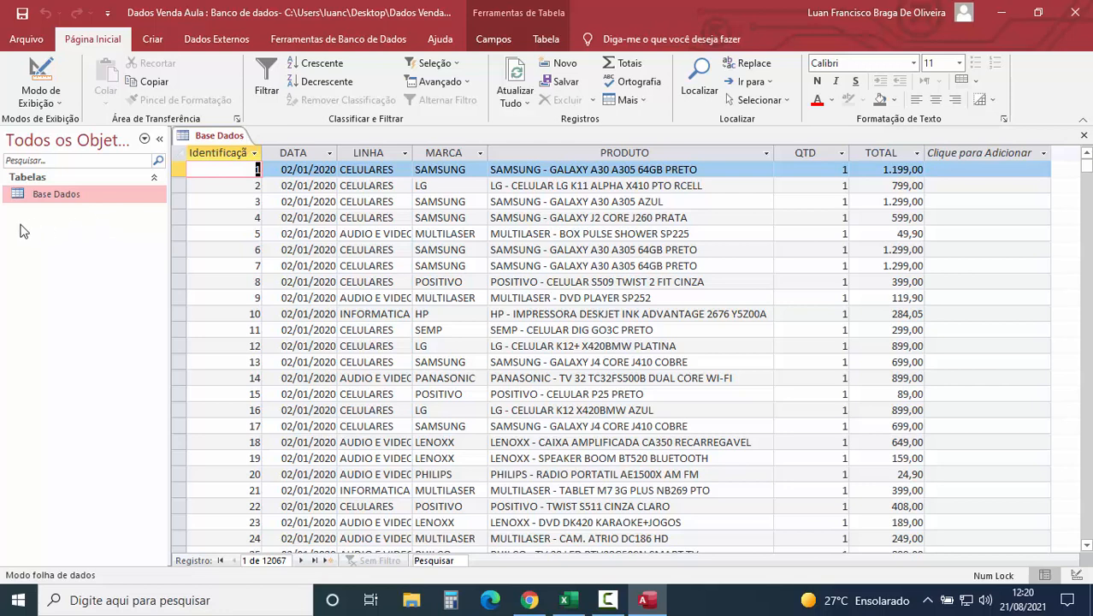
pyautogui.click(1083, 135)
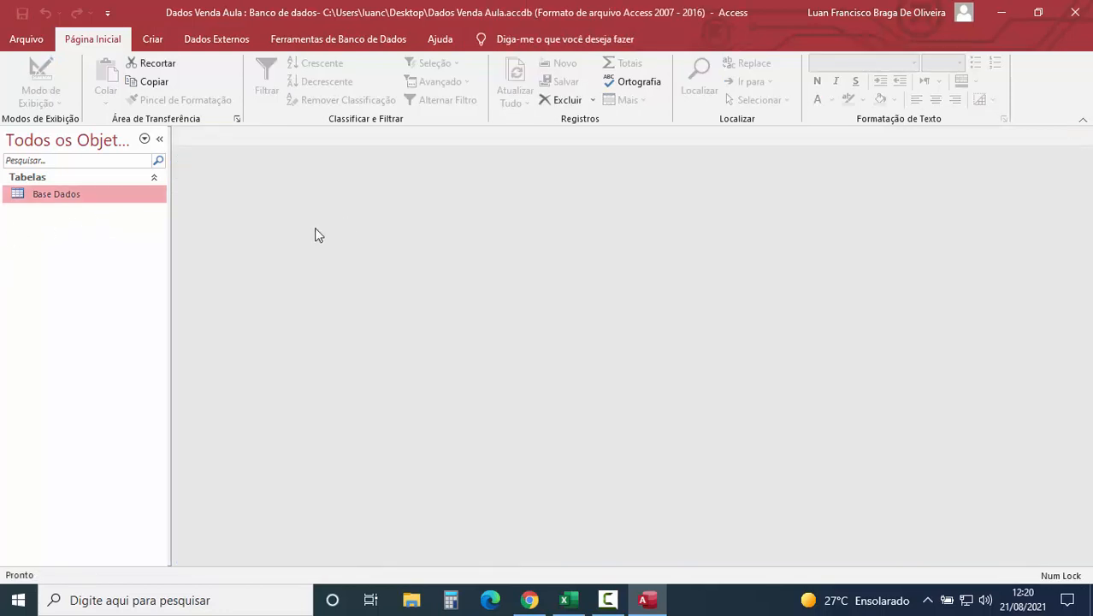
pyautogui.click(214, 41)
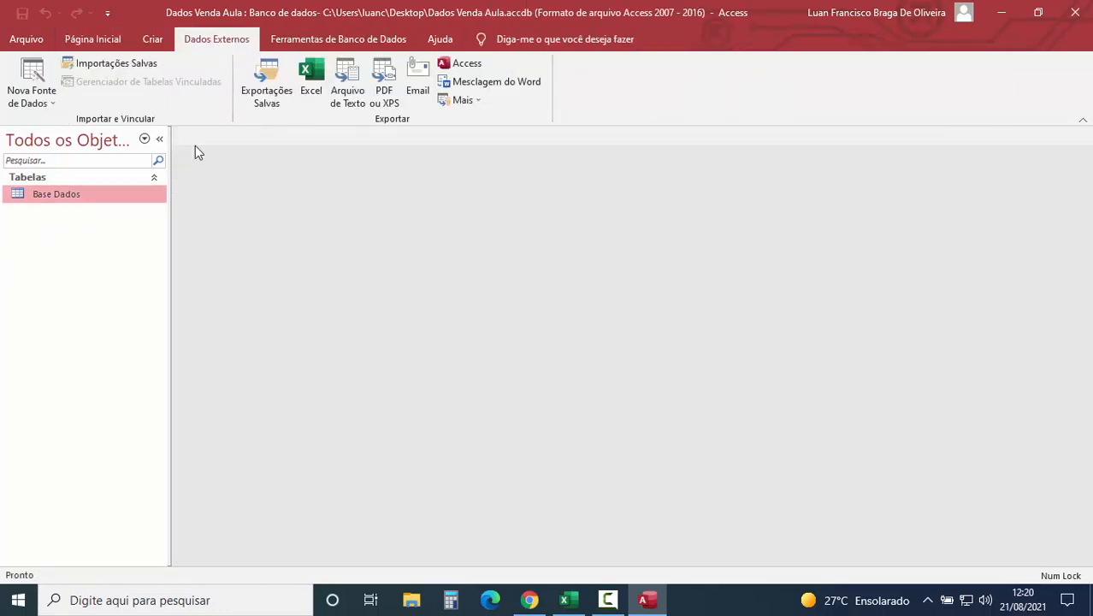
pyautogui.click(53, 103)
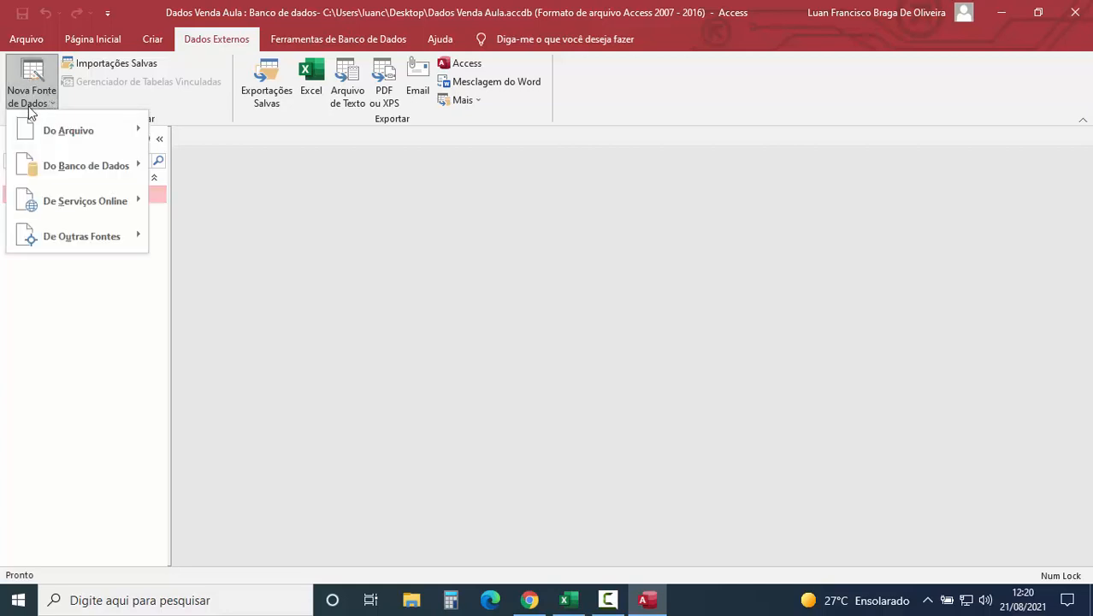
pyautogui.click(78, 320)
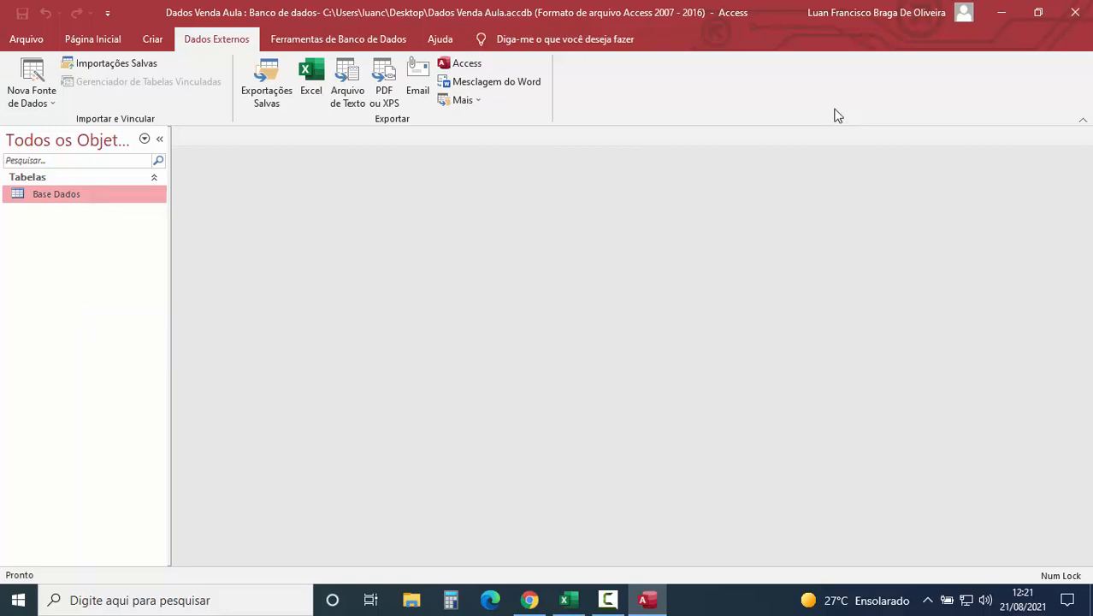
pyautogui.click(1003, 12)
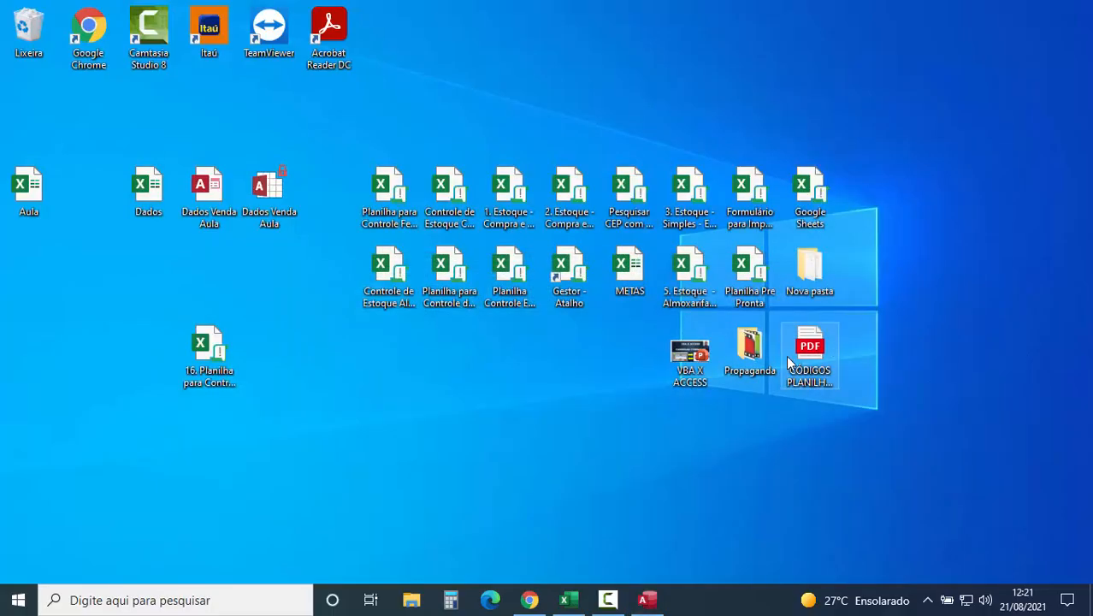
# - Switch back to Excel and start a new PivotTable at cell E10 of Planilha1 that uses an external data source
pyautogui.click(568, 601)
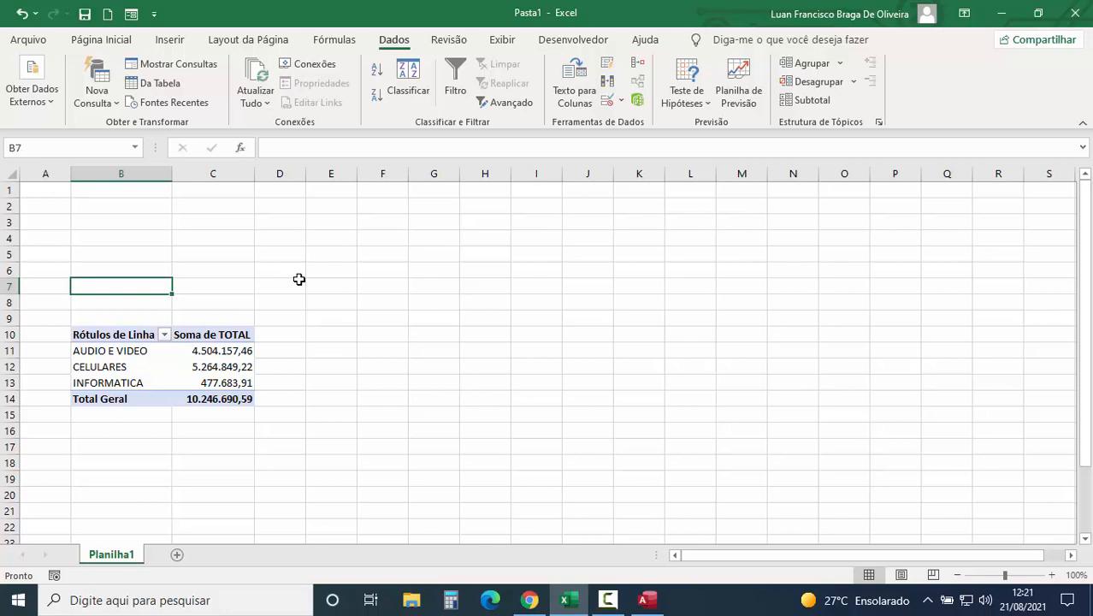
pyautogui.click(338, 337)
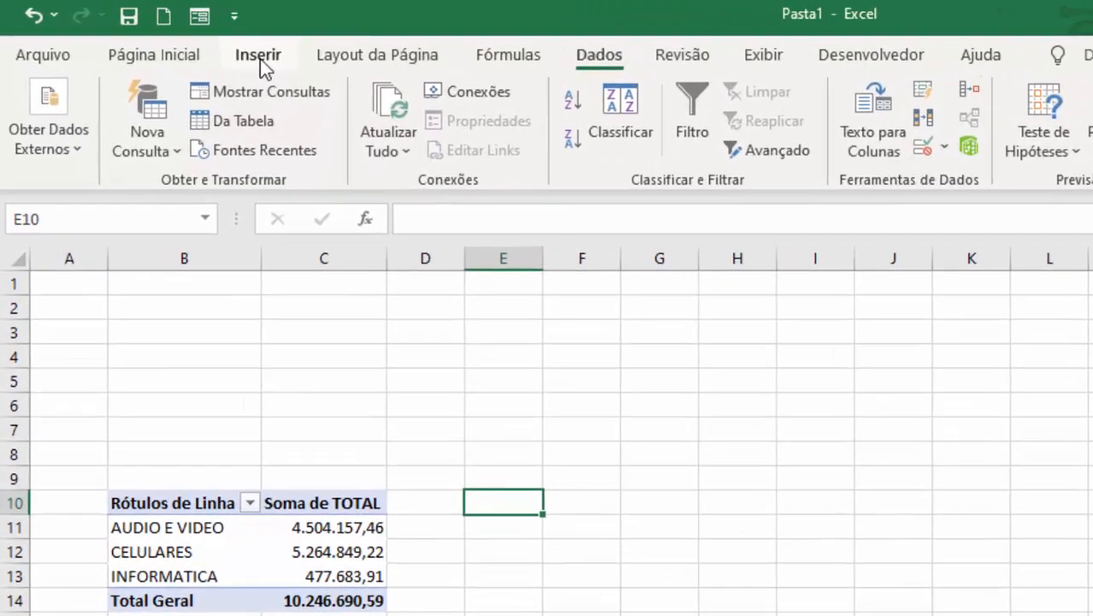
pyautogui.click(259, 58)
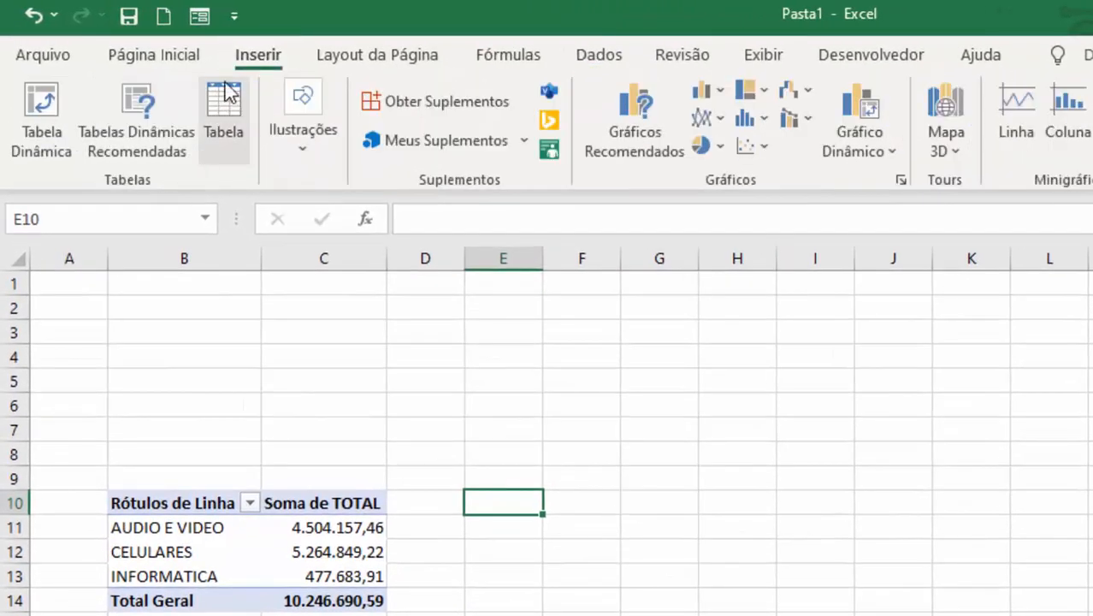
pyautogui.click(43, 132)
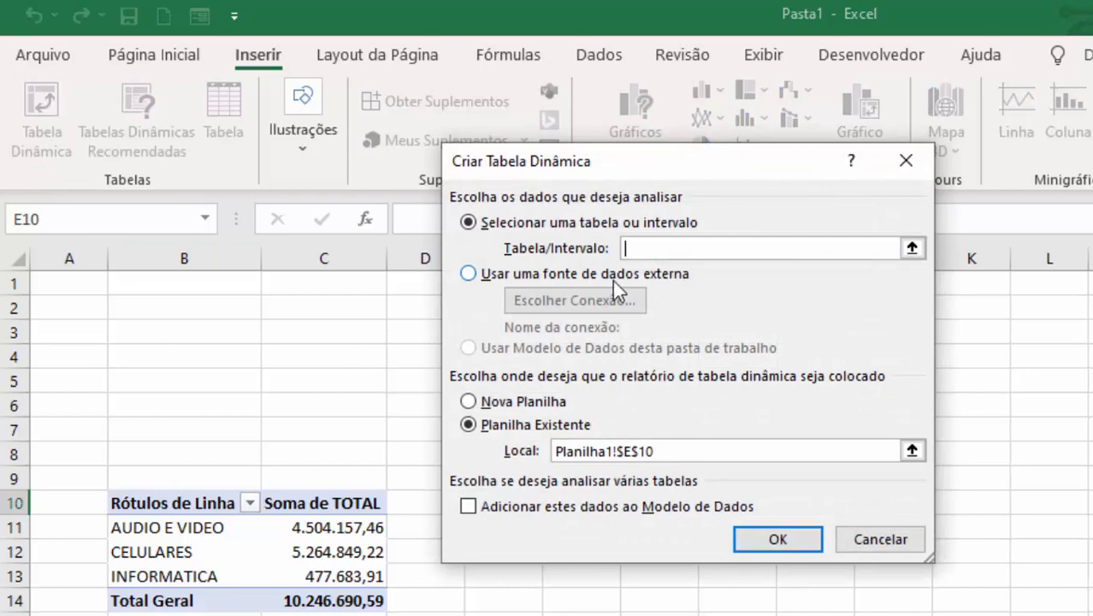
pyautogui.click(467, 273)
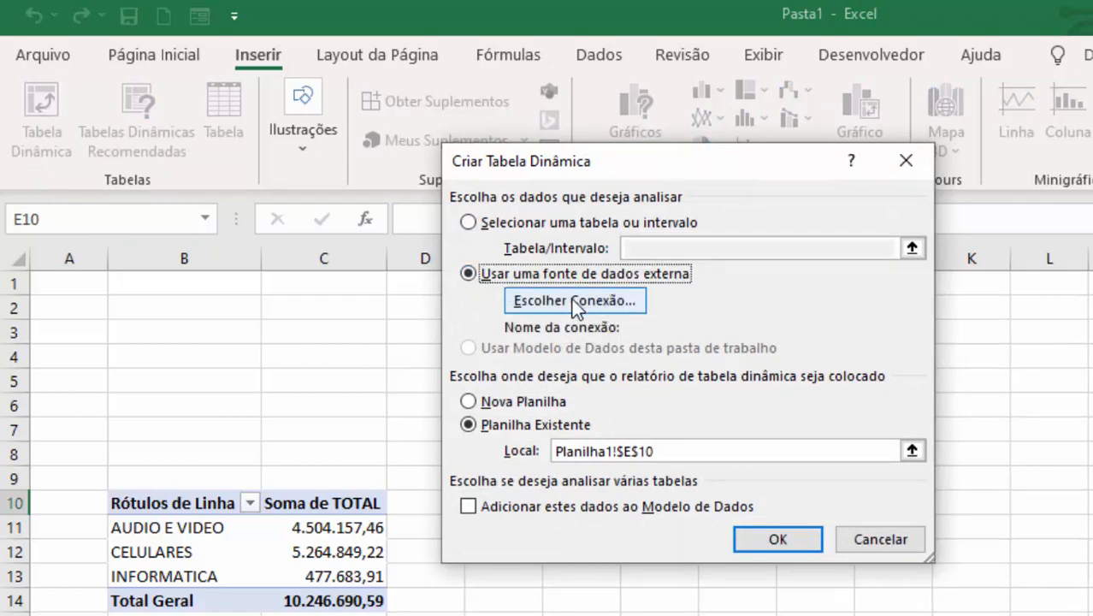
# - Choose the workbook's own connection Dados Venda Aula as the source and create the PivotTable in the existing worksheet
pyautogui.click(573, 301)
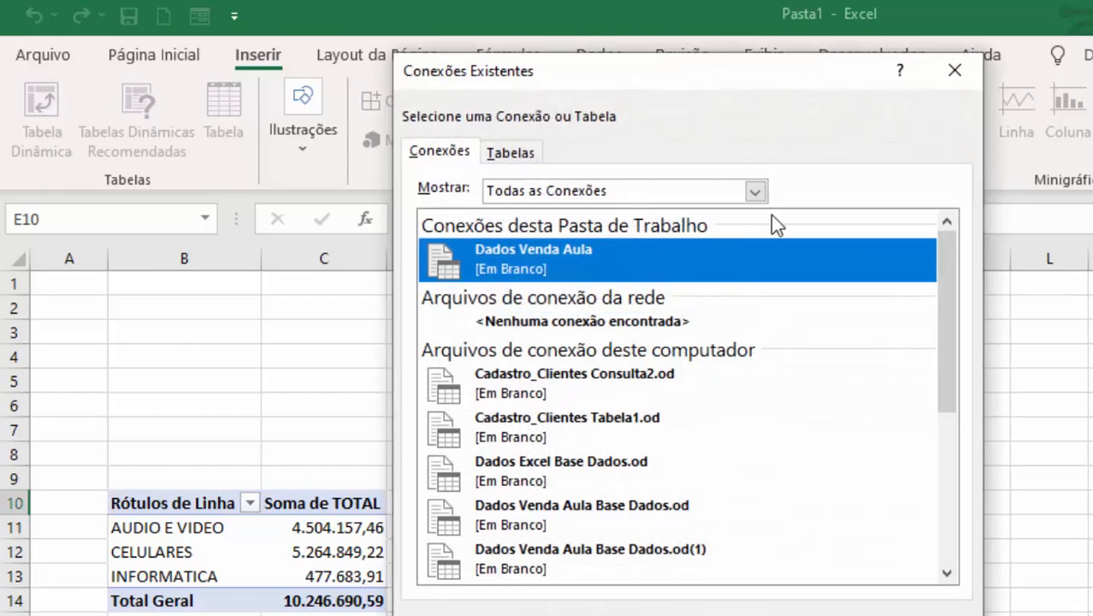
pyautogui.click(756, 193)
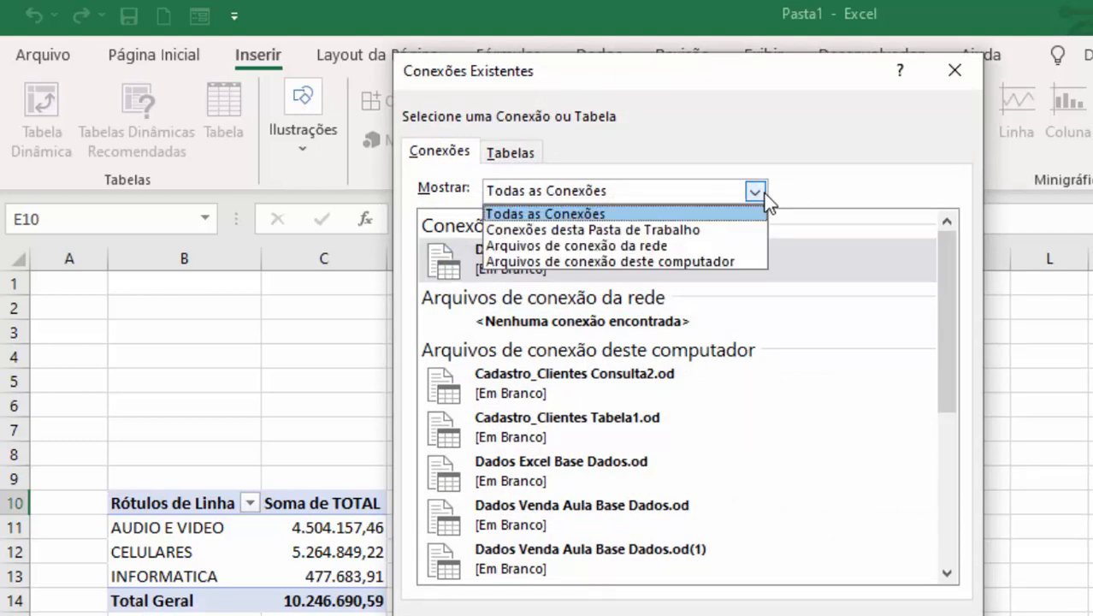
pyautogui.click(638, 231)
pyautogui.click(546, 243)
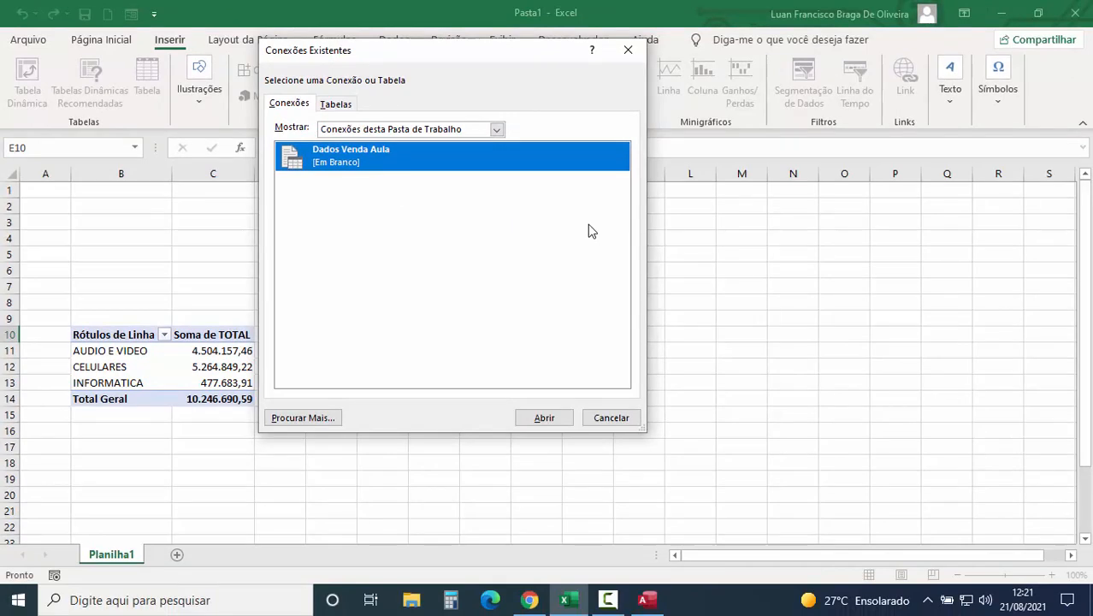
pyautogui.click(545, 418)
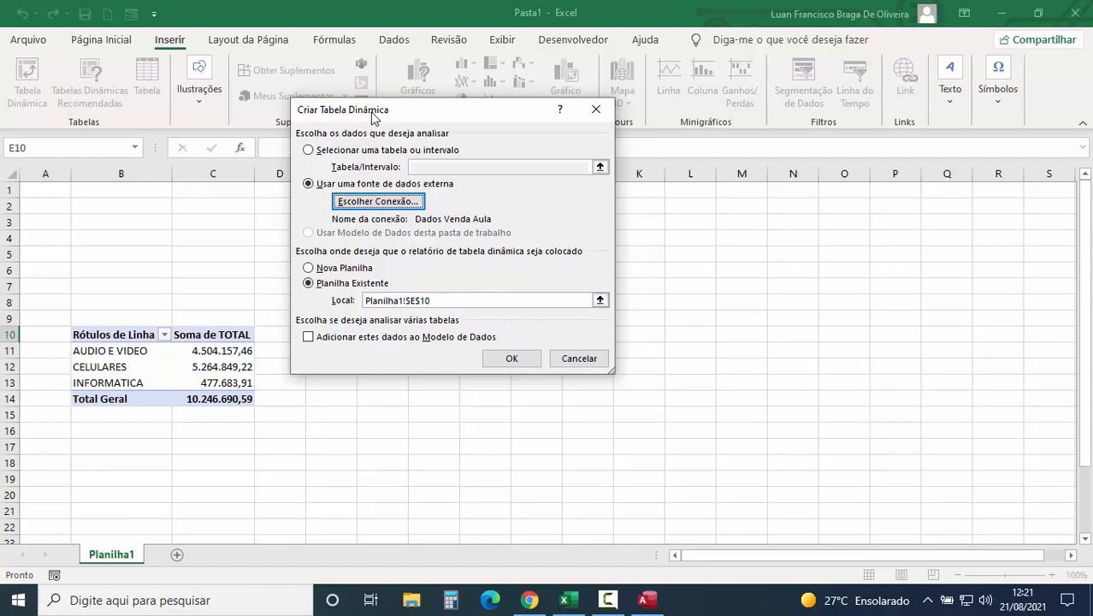
pyautogui.moveTo(372, 118); pyautogui.dragTo(468, 125)
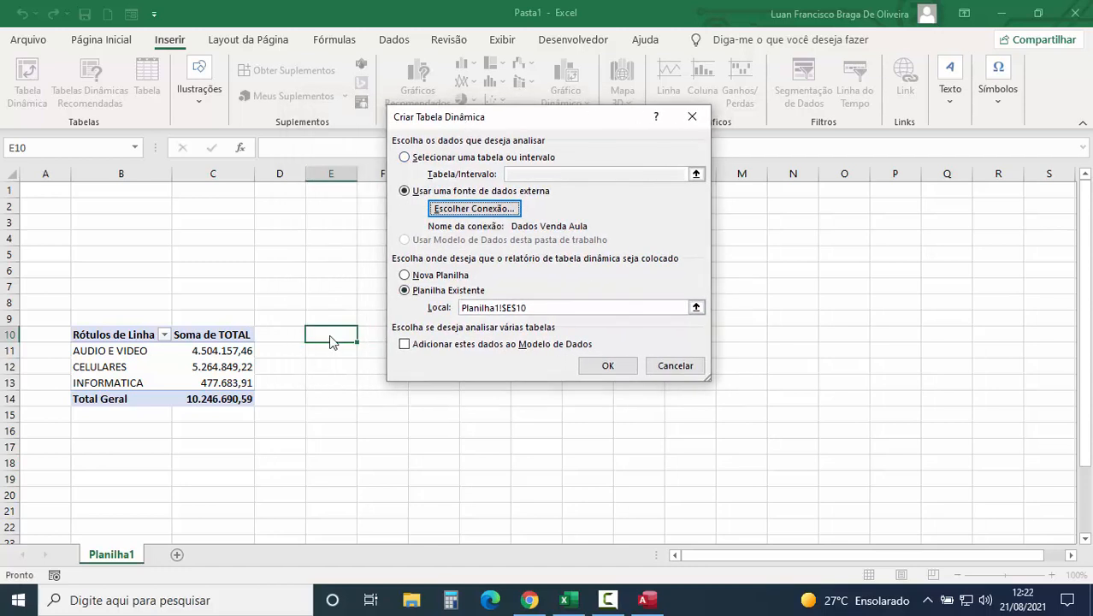
pyautogui.click(607, 368)
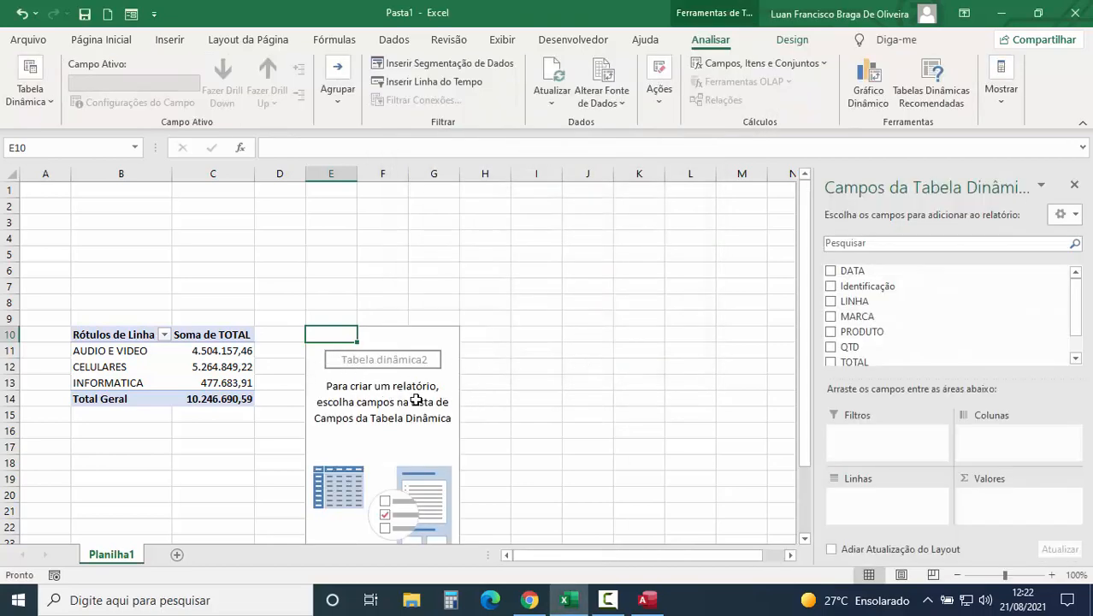
# - Add DATA, grouped by Meses, as rows and TOTAL as summed values in the new PivotTable
pyautogui.scroll(-1, 1024, 300)
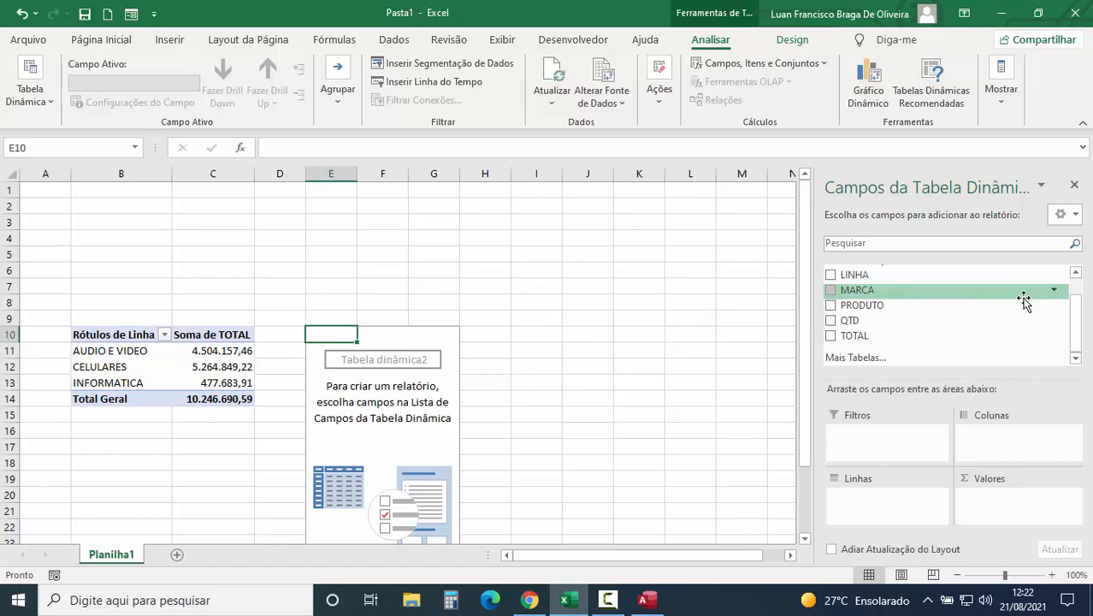
pyautogui.scroll(1, 1015, 330)
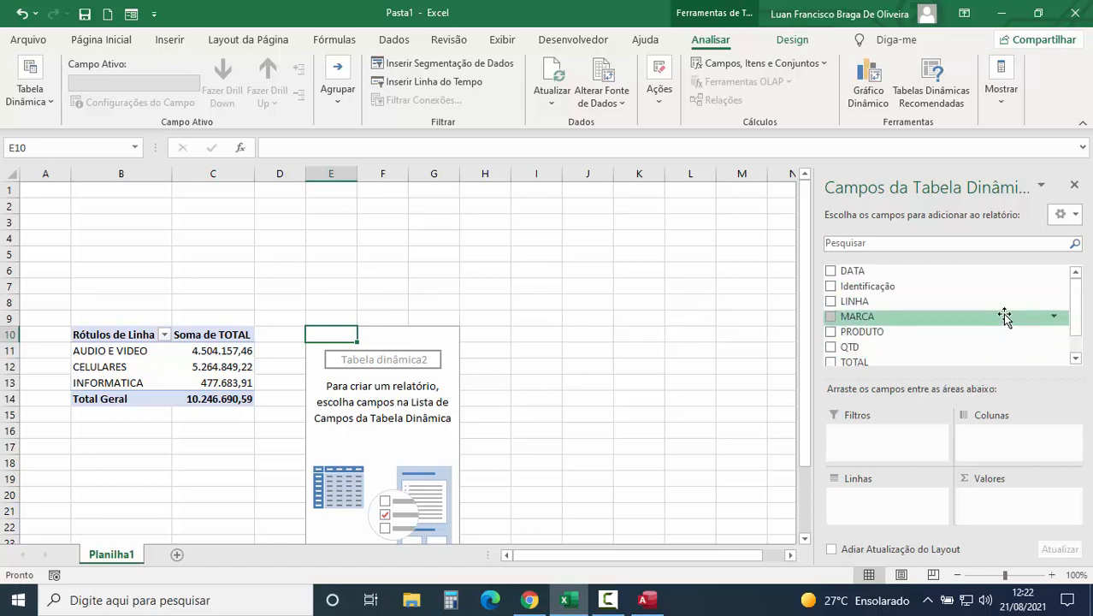
pyautogui.click(831, 271)
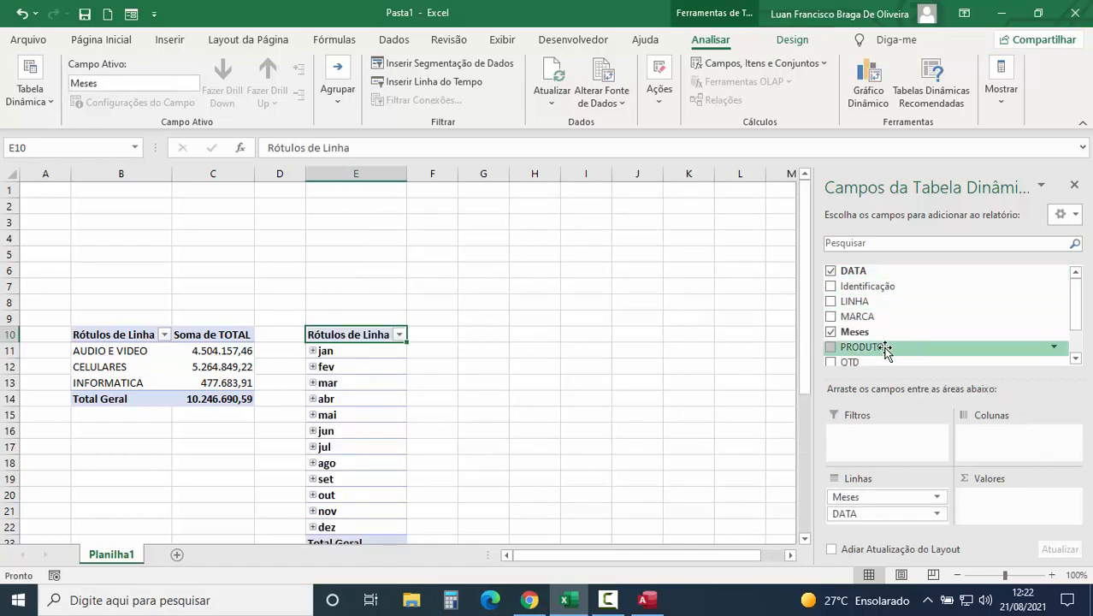
pyautogui.scroll(-1, 886, 342)
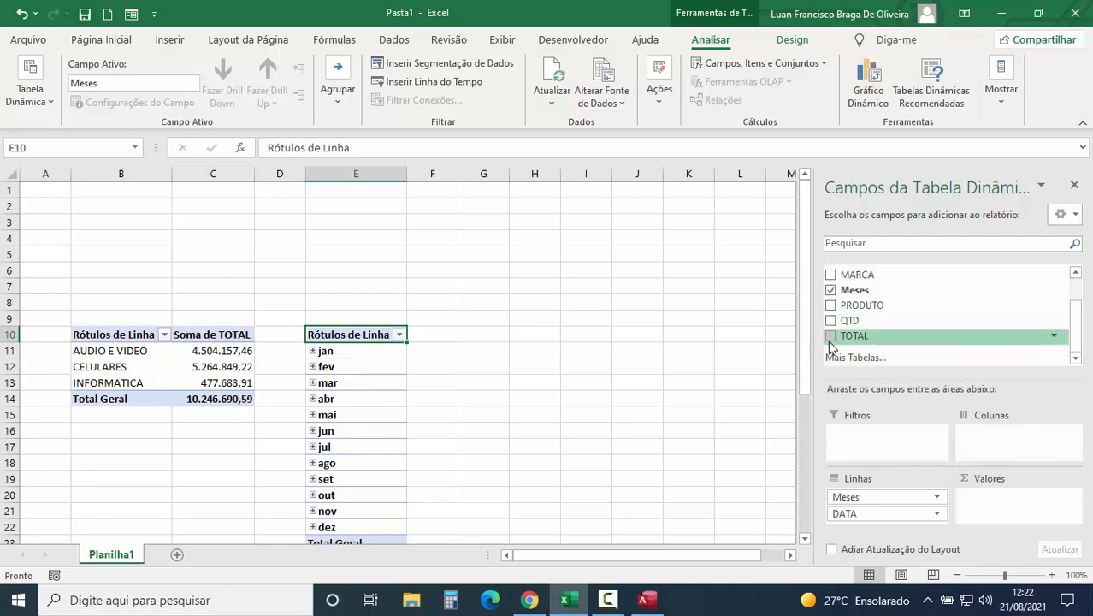
pyautogui.click(831, 336)
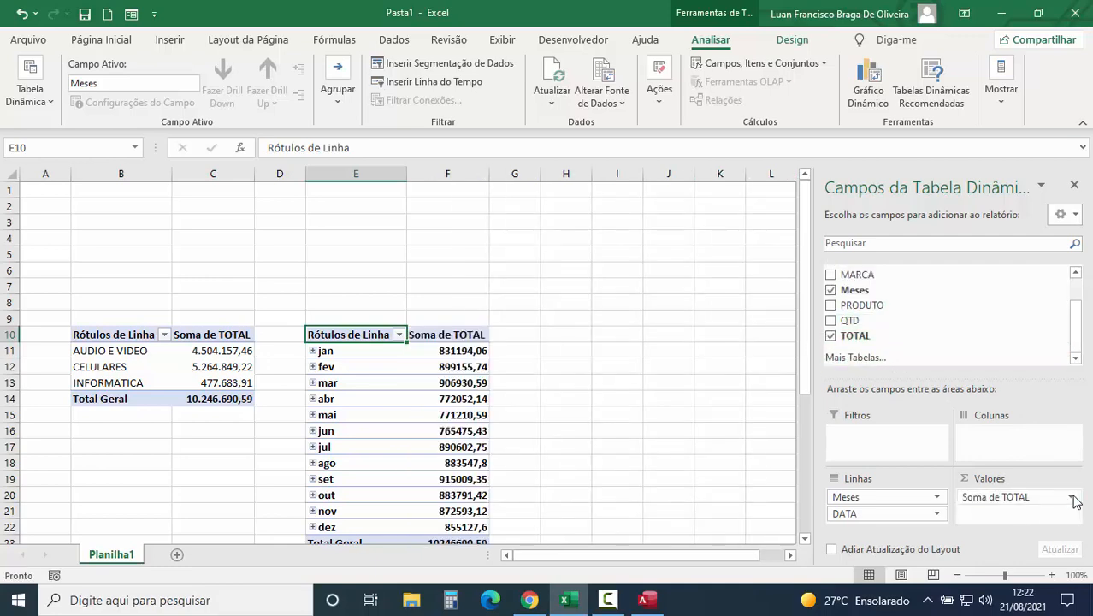
# - Format the second PivotTable's Soma de TOTAL values as Número with 2 decimal places and the thousands separator
pyautogui.click(1073, 497)
pyautogui.click(1007, 479)
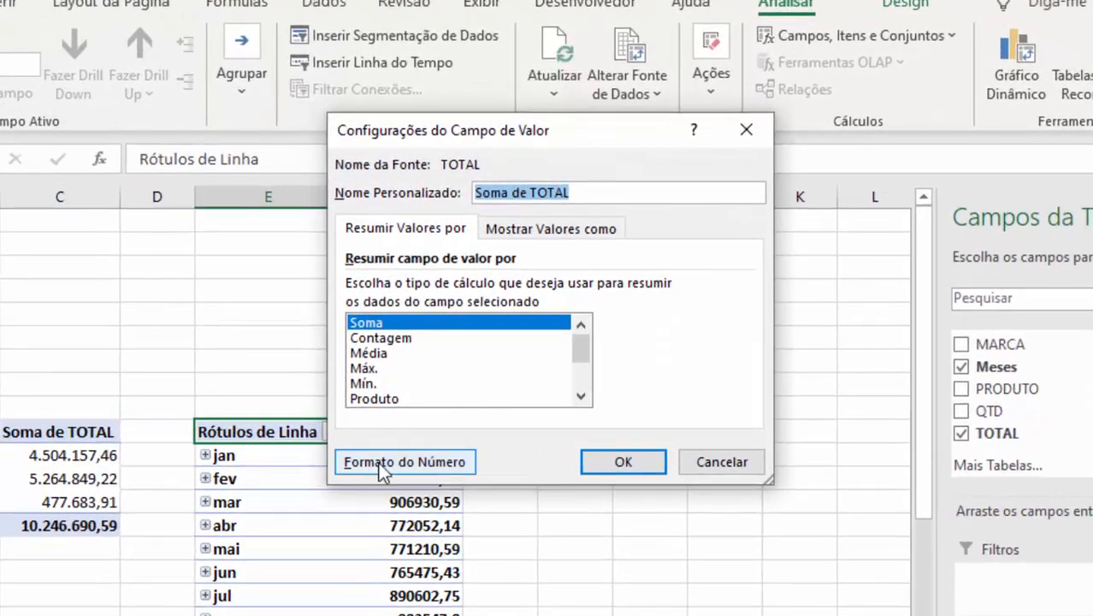
pyautogui.click(407, 427)
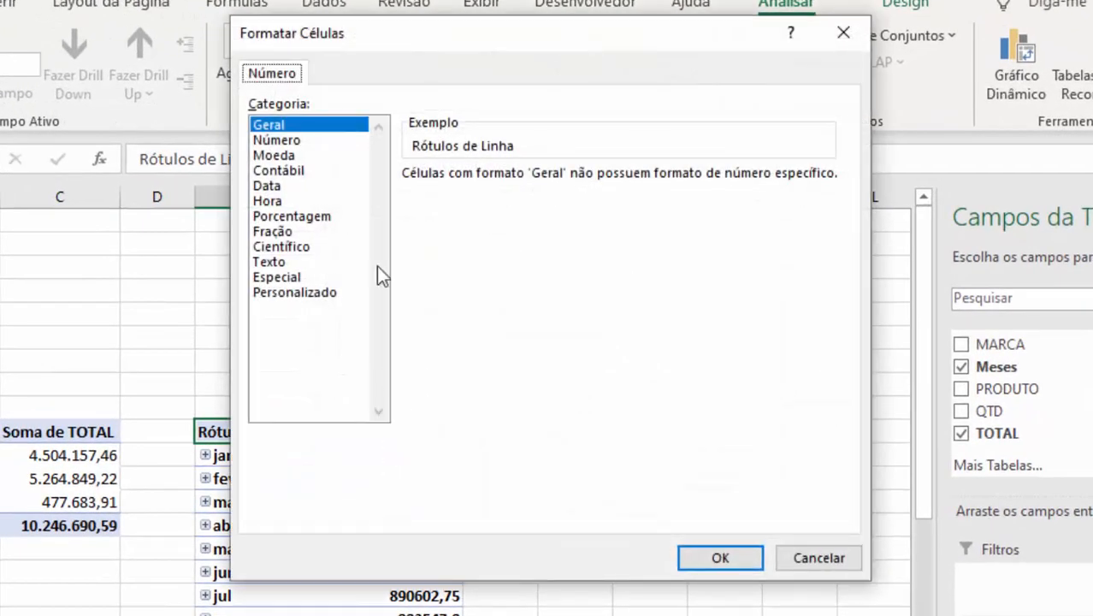
pyautogui.click(293, 144)
pyautogui.click(408, 204)
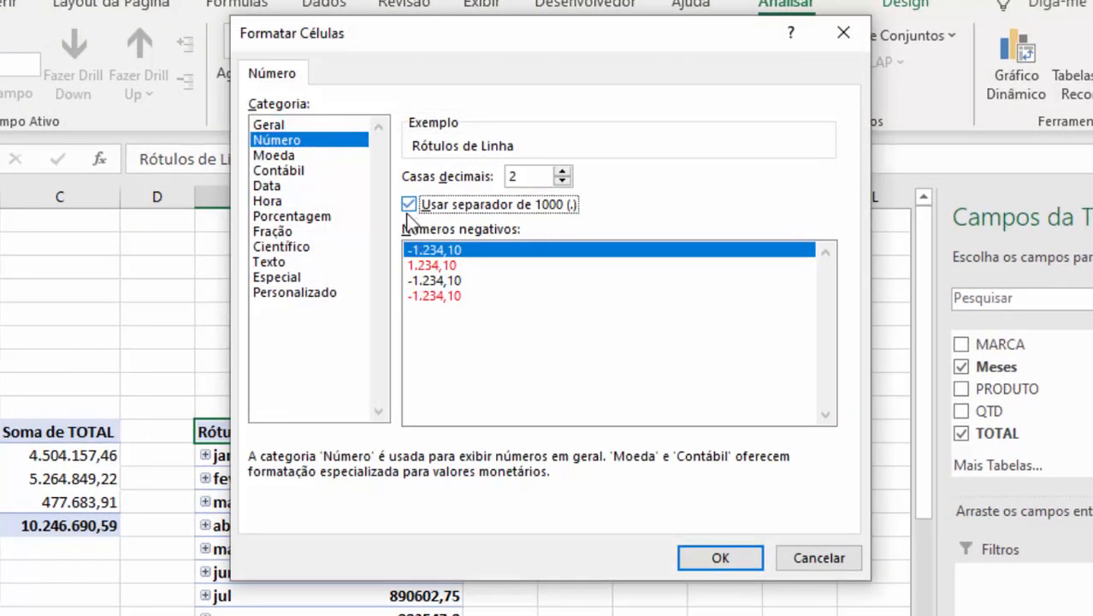
pyautogui.click(720, 558)
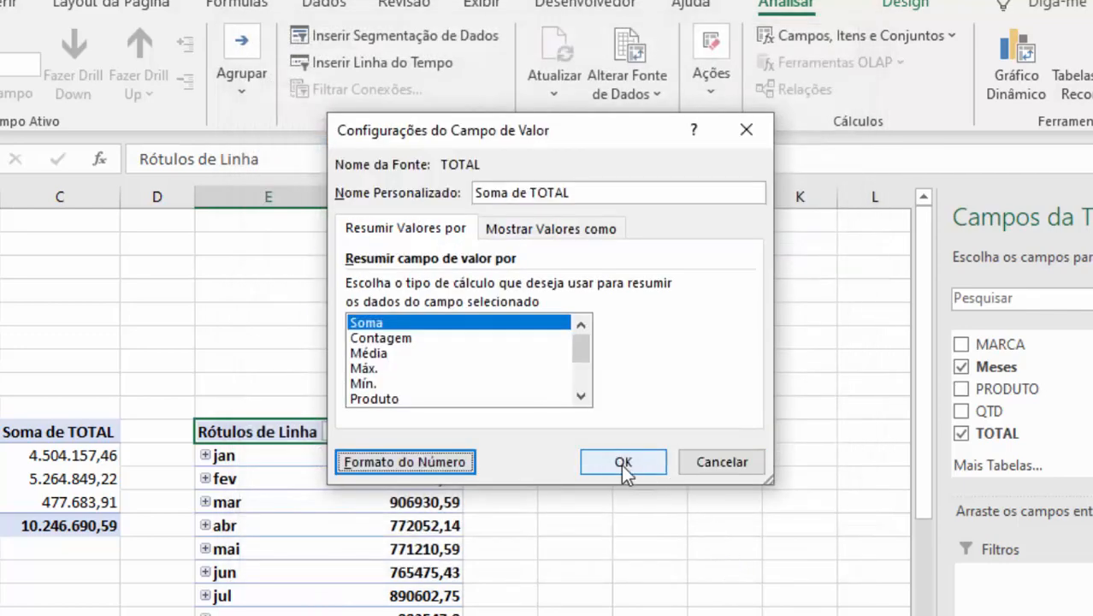
pyautogui.click(624, 466)
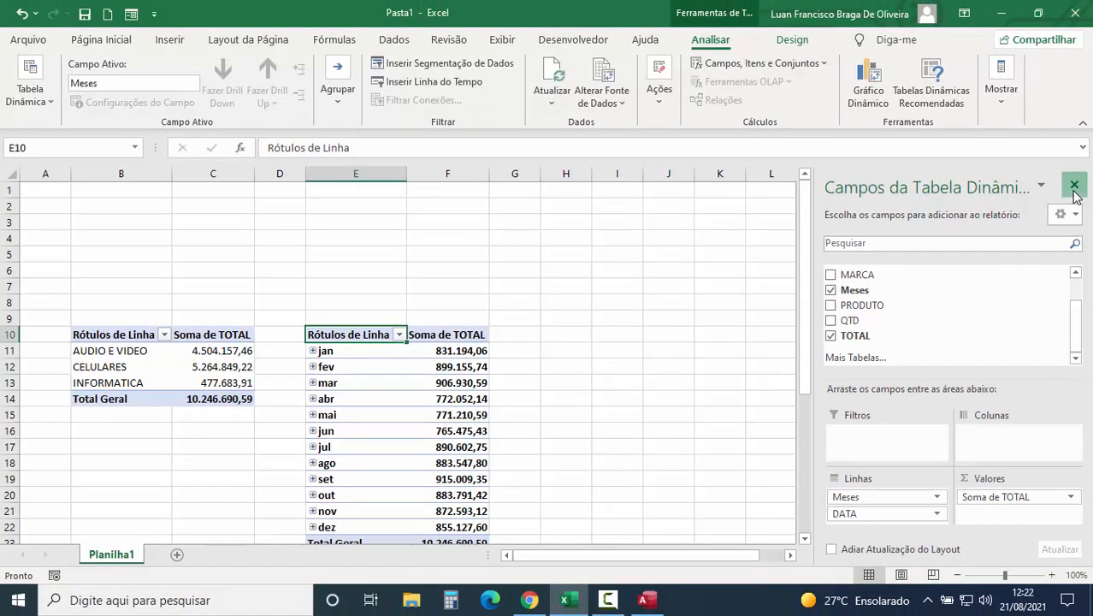
# - Close the PivotTable field list and hide the gridlines of Planilha1
pyautogui.click(1073, 185)
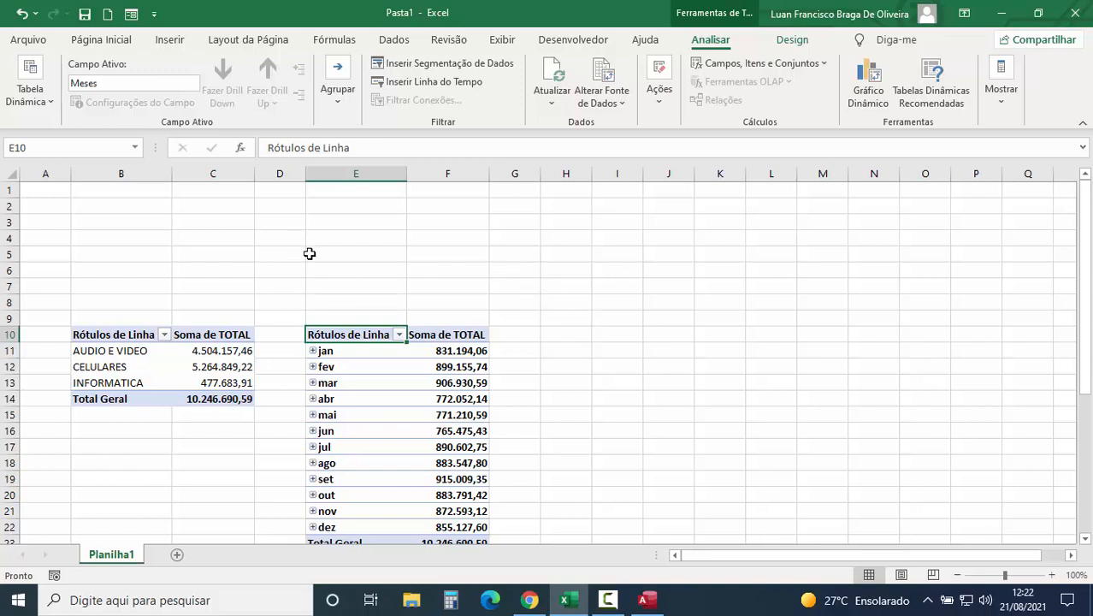
pyautogui.click(235, 43)
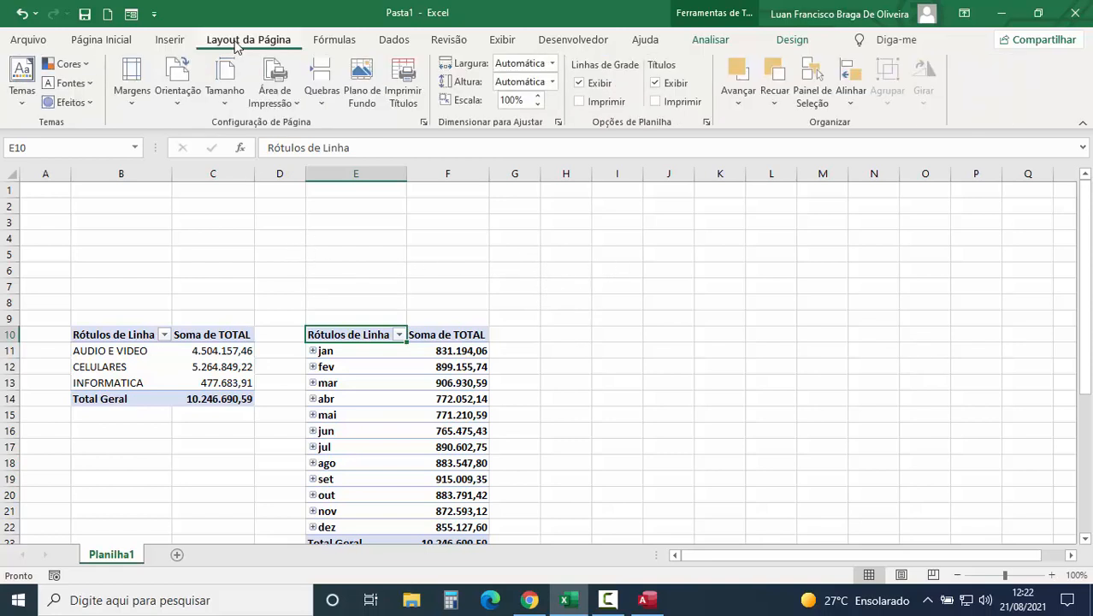
pyautogui.click(580, 84)
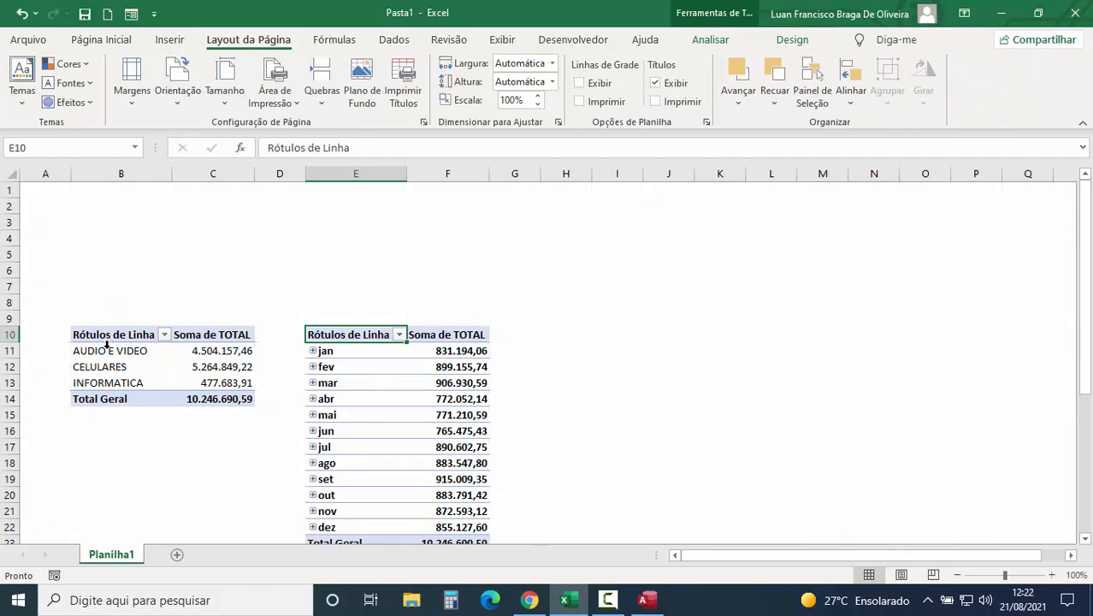
# - Insert a DATA timeline for the LINHA PivotTable and place it above that table, in the sheet's upper-left corner at A1
pyautogui.click(107, 350)
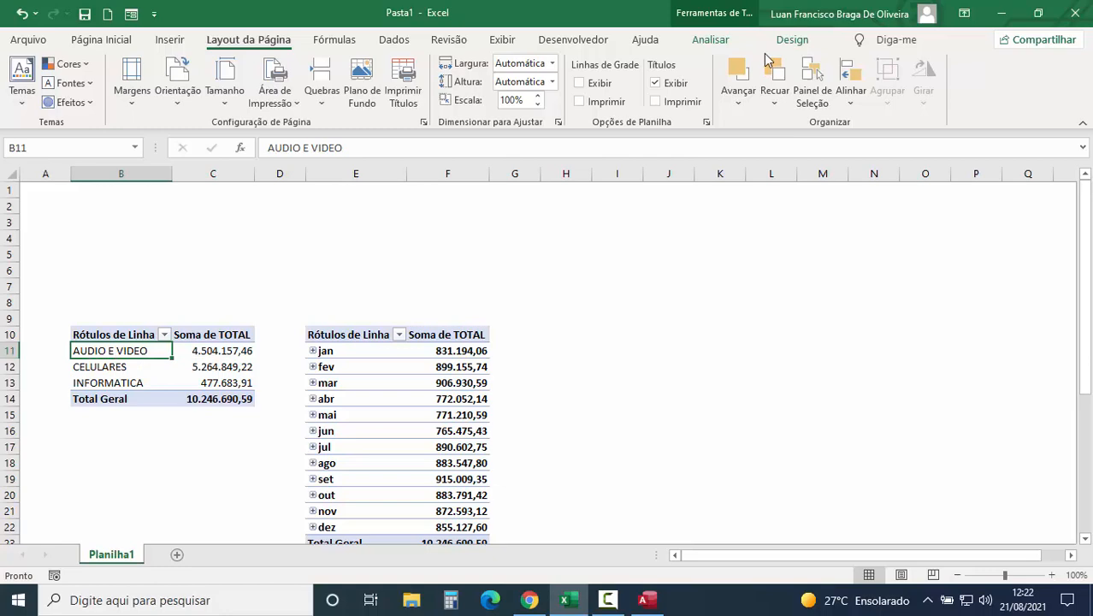
pyautogui.click(713, 39)
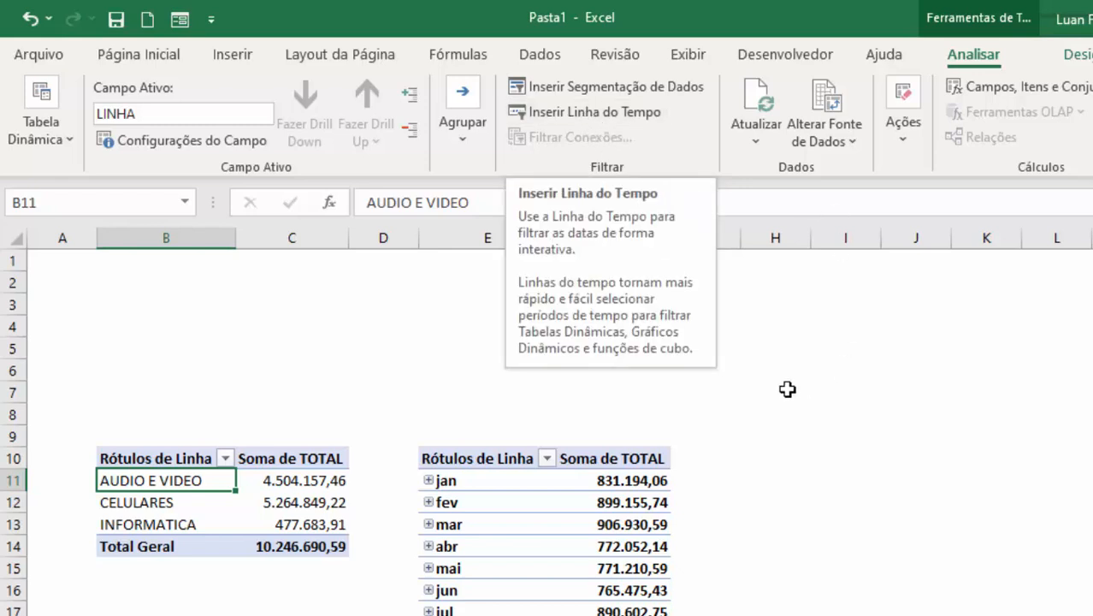
pyautogui.click(586, 110)
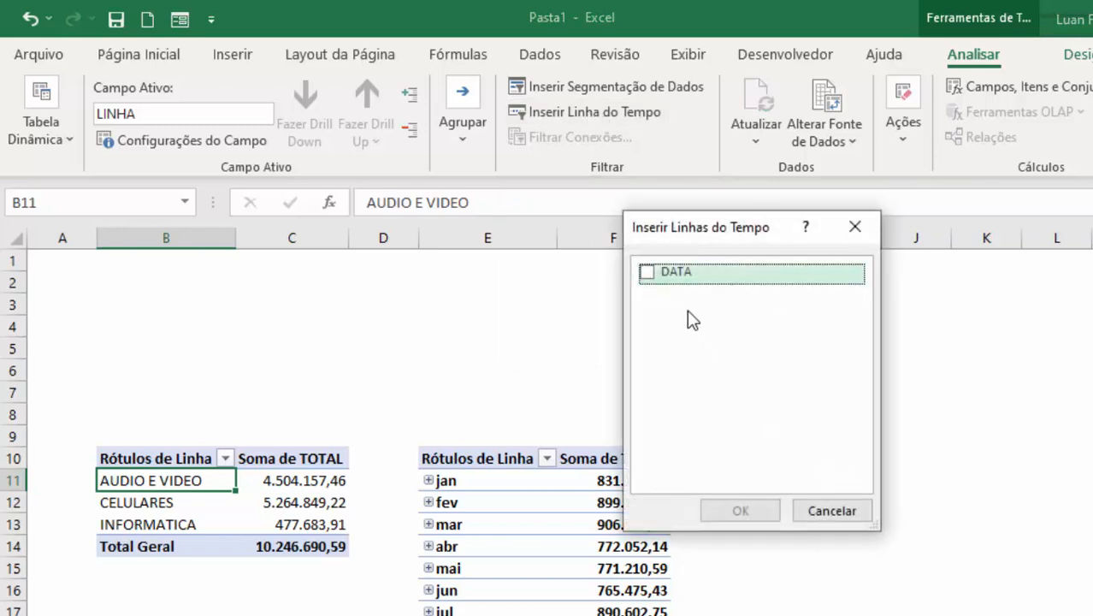
pyautogui.click(646, 272)
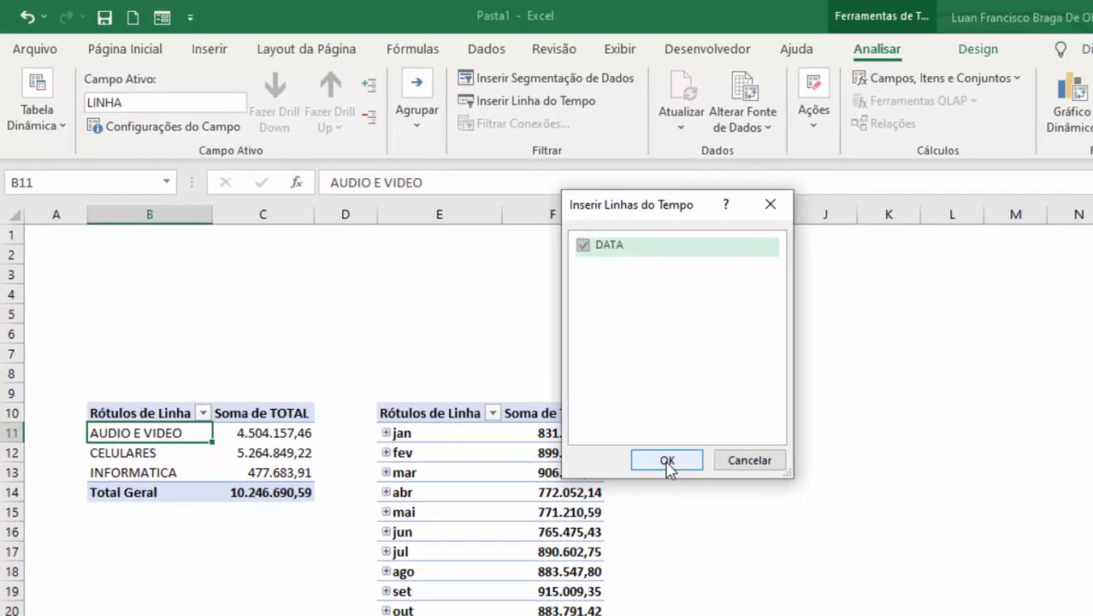
pyautogui.click(739, 511)
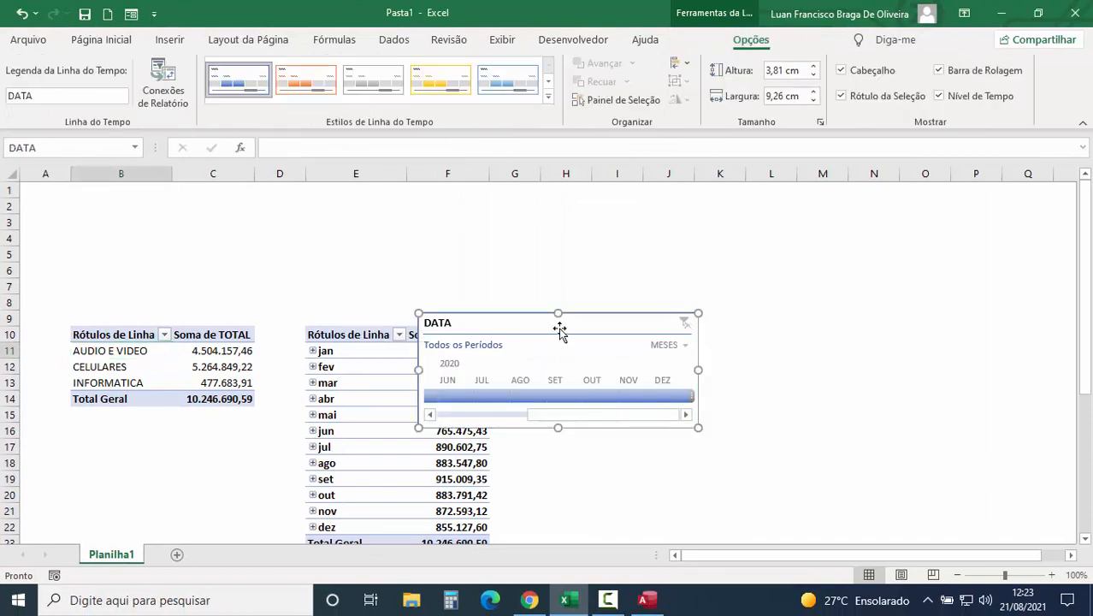
pyautogui.moveTo(541, 319); pyautogui.dragTo(162, 198)
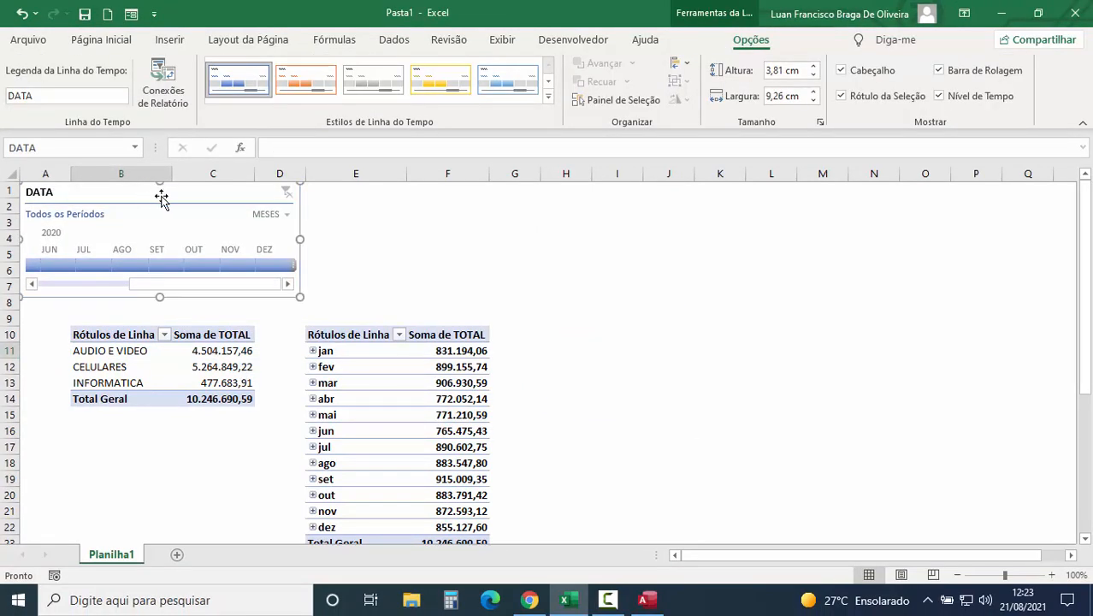
# - Try the ANOS, TRIMESTRES and DIAS time levels on the DATA timeline, and return it to MESES
pyautogui.click(288, 216)
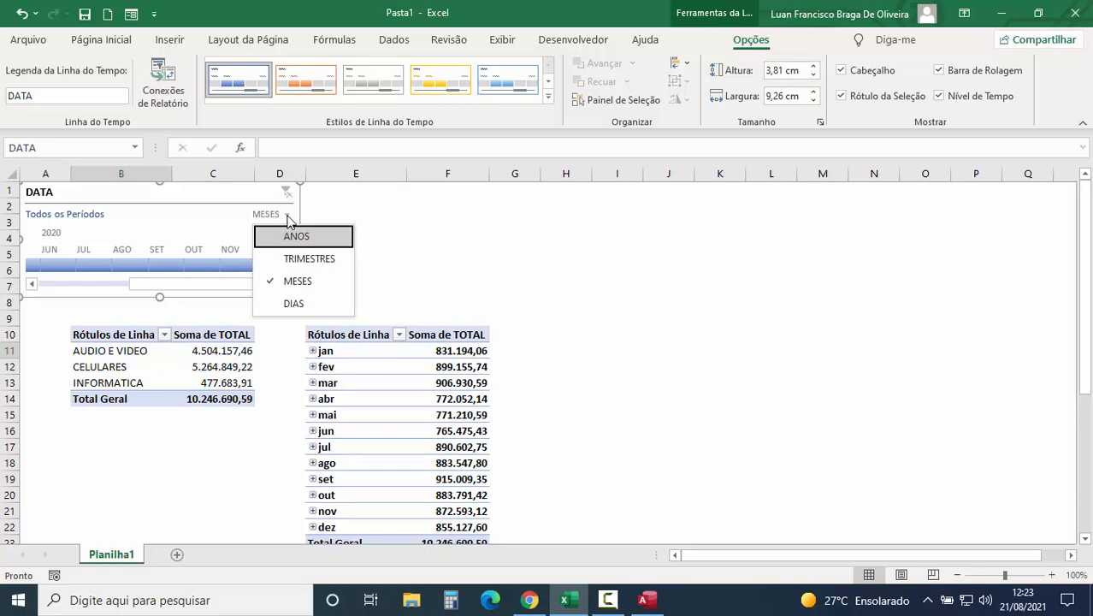
pyautogui.click(296, 236)
pyautogui.click(286, 215)
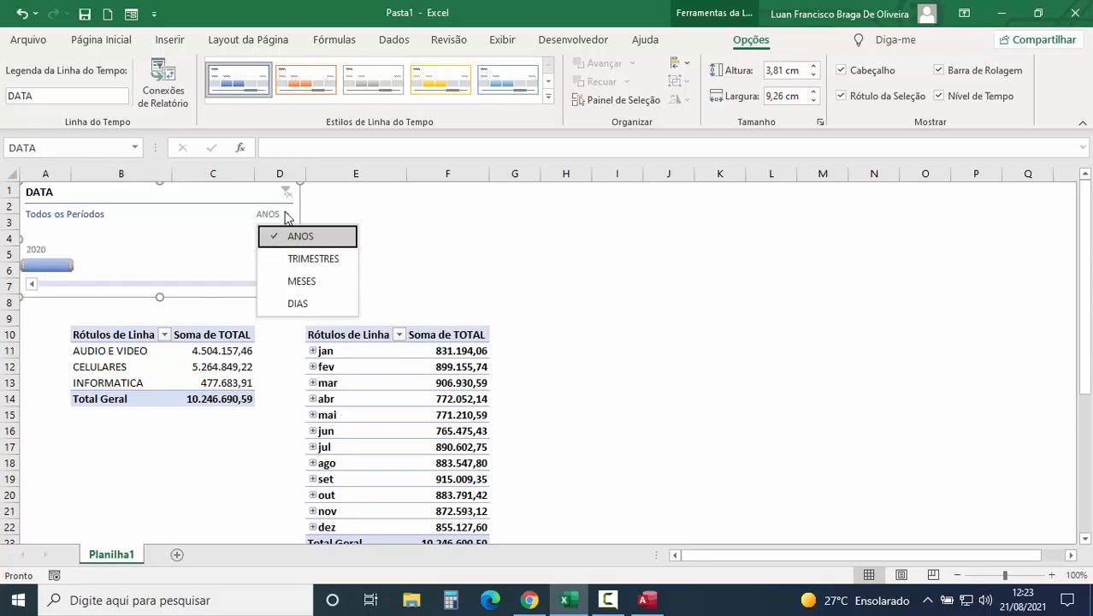
pyautogui.click(301, 265)
pyautogui.click(286, 215)
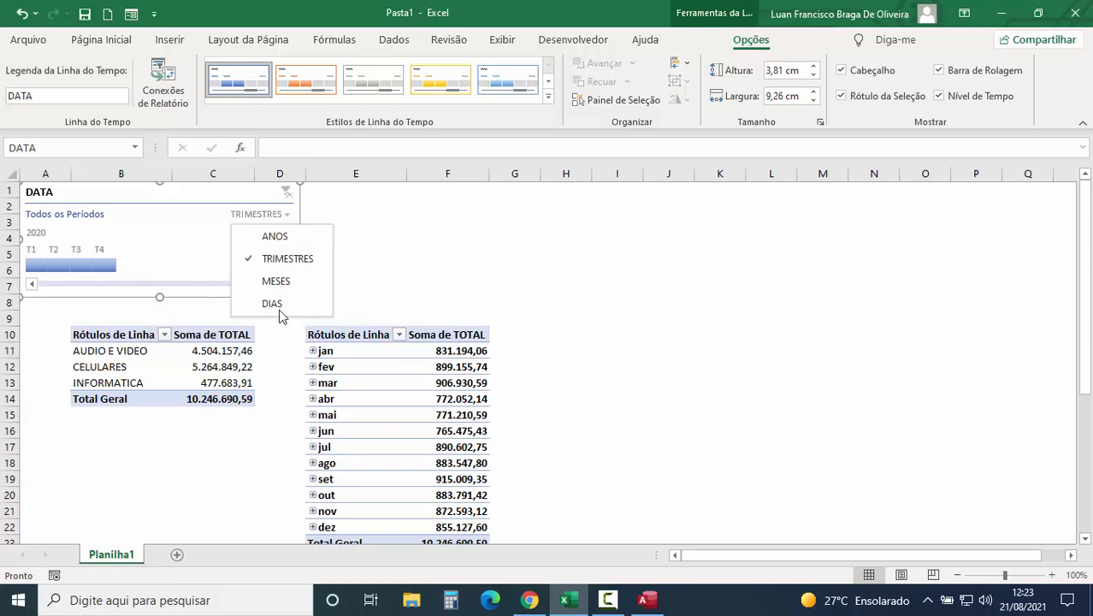
pyautogui.click(279, 305)
pyautogui.click(287, 214)
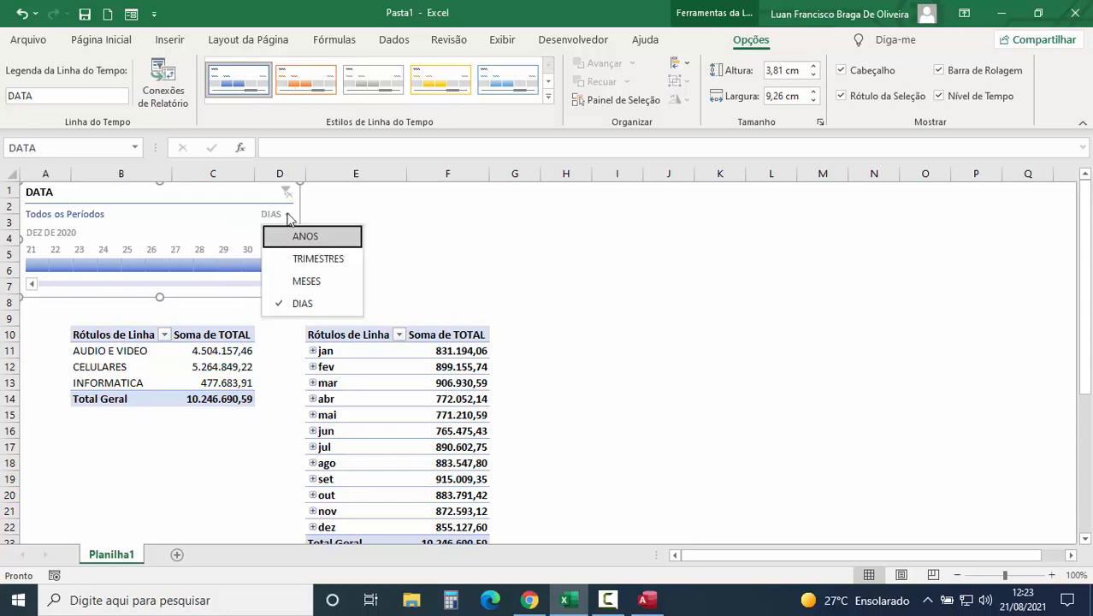
pyautogui.click(306, 284)
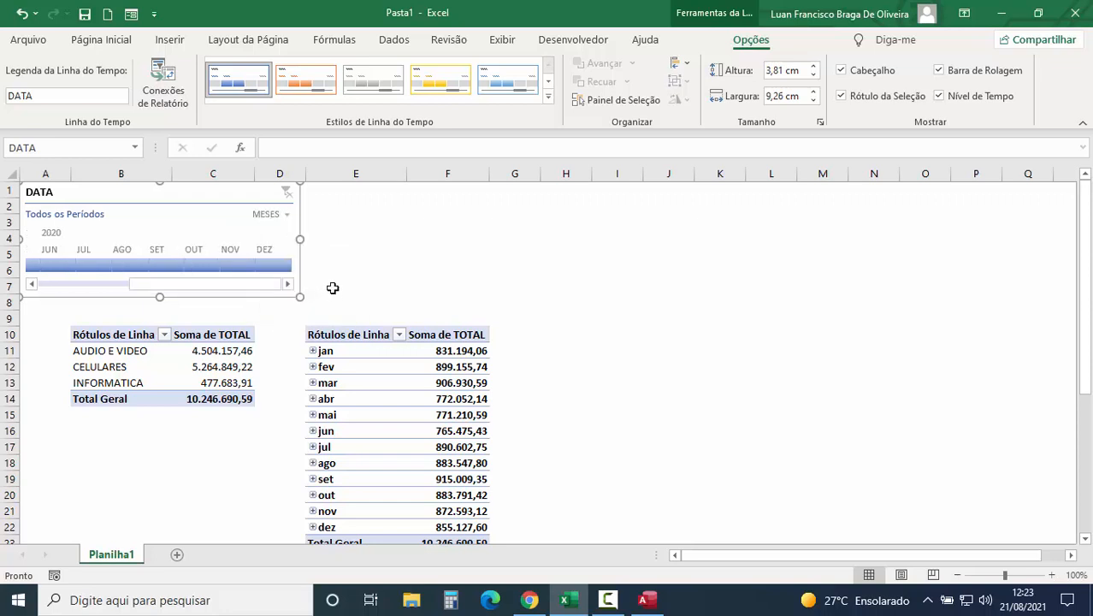
# - Apply the dark blue style to the DATA timeline, and test it by filtering to mai de 2020 and clearing the filter
pyautogui.click(549, 100)
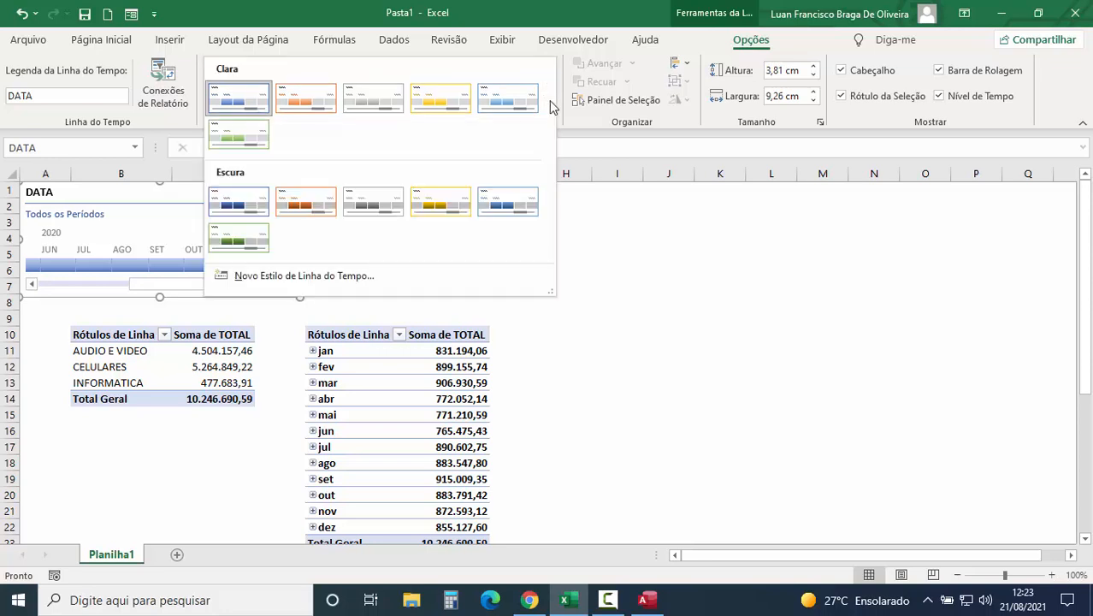
pyautogui.click(241, 204)
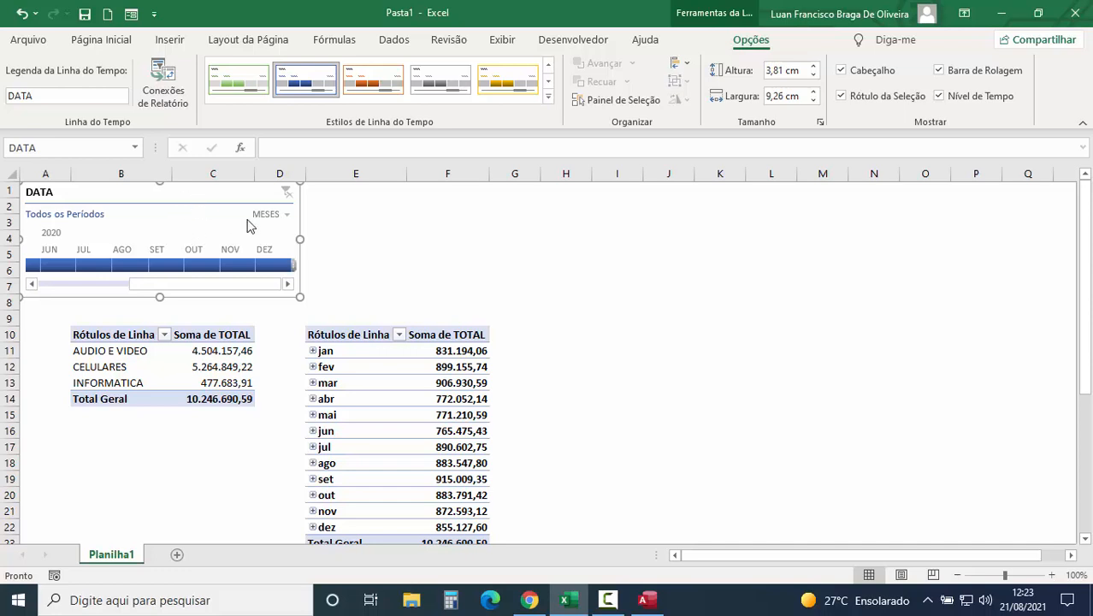
pyautogui.click(37, 266)
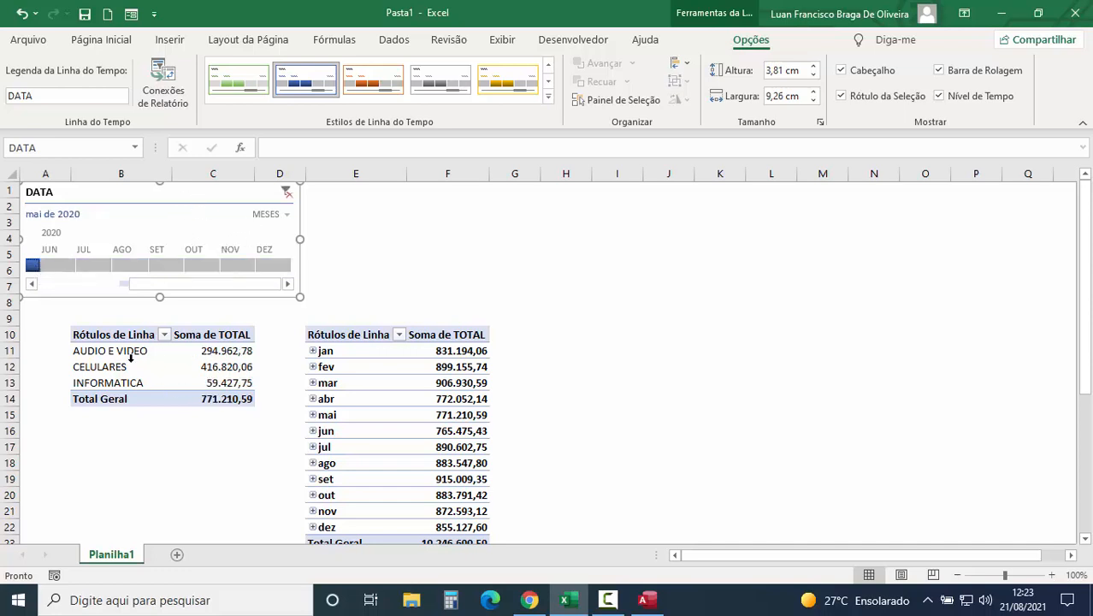
pyautogui.click(288, 193)
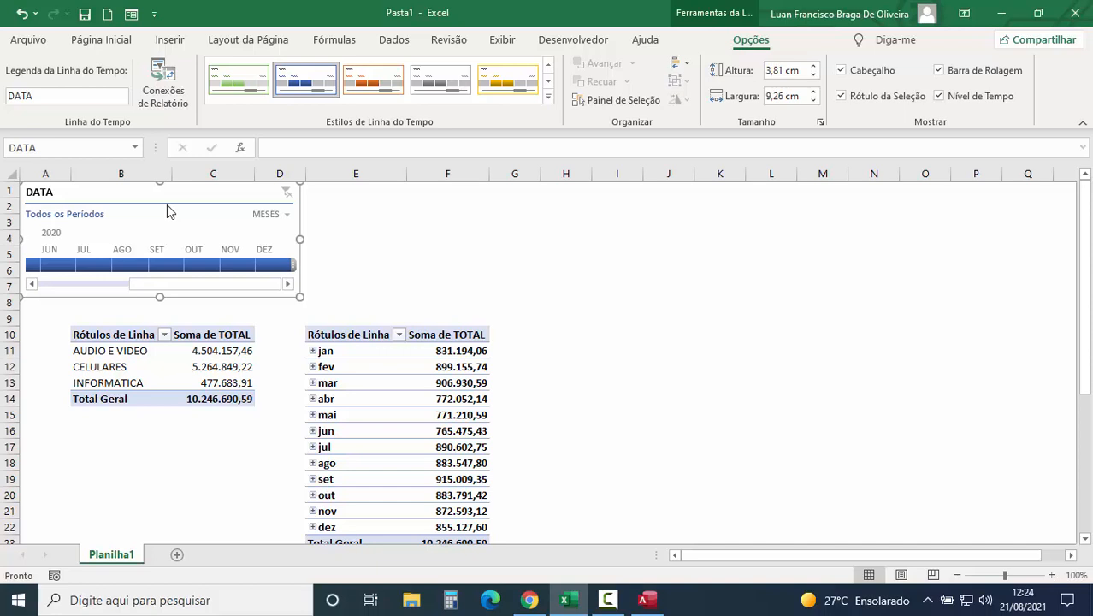
# - Connect the DATA timeline to Tabela dinâmica2 as well, through its report connections
pyautogui.rightClick(167, 204)
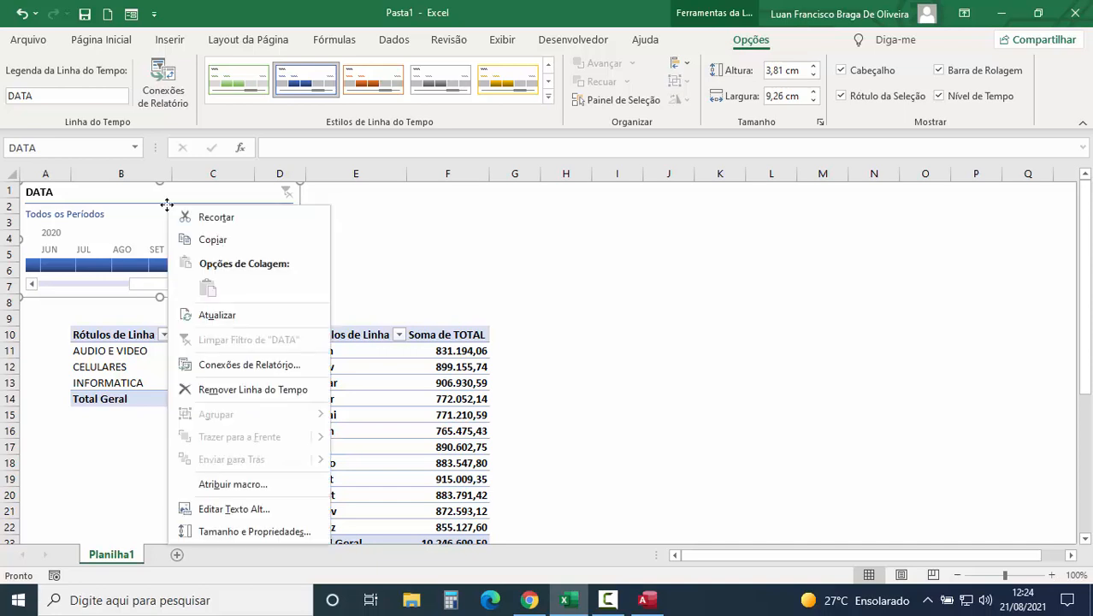
pyautogui.click(248, 364)
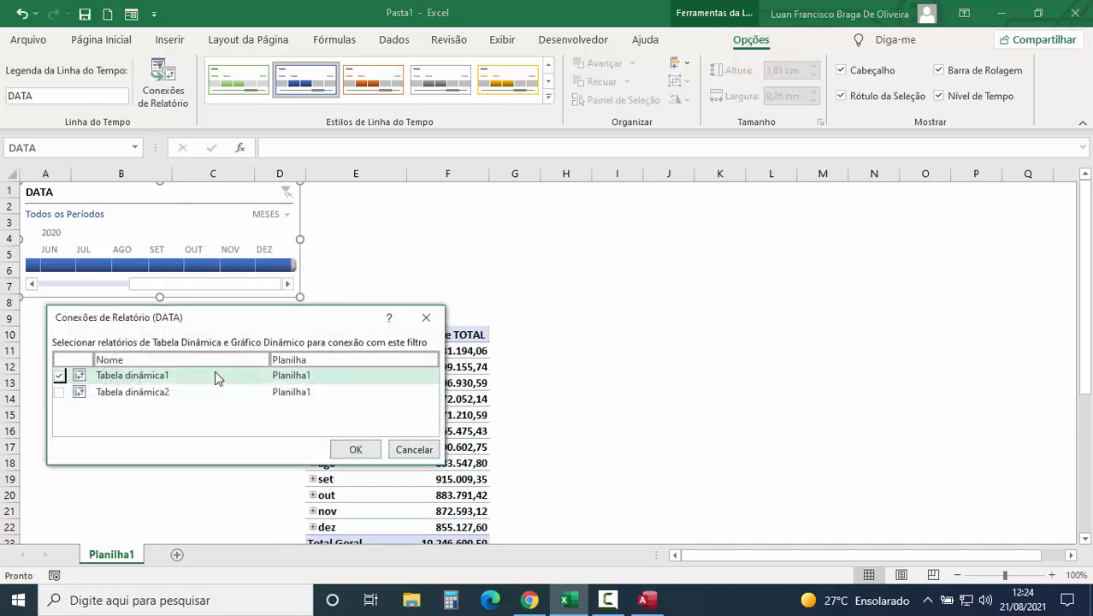
pyautogui.click(58, 393)
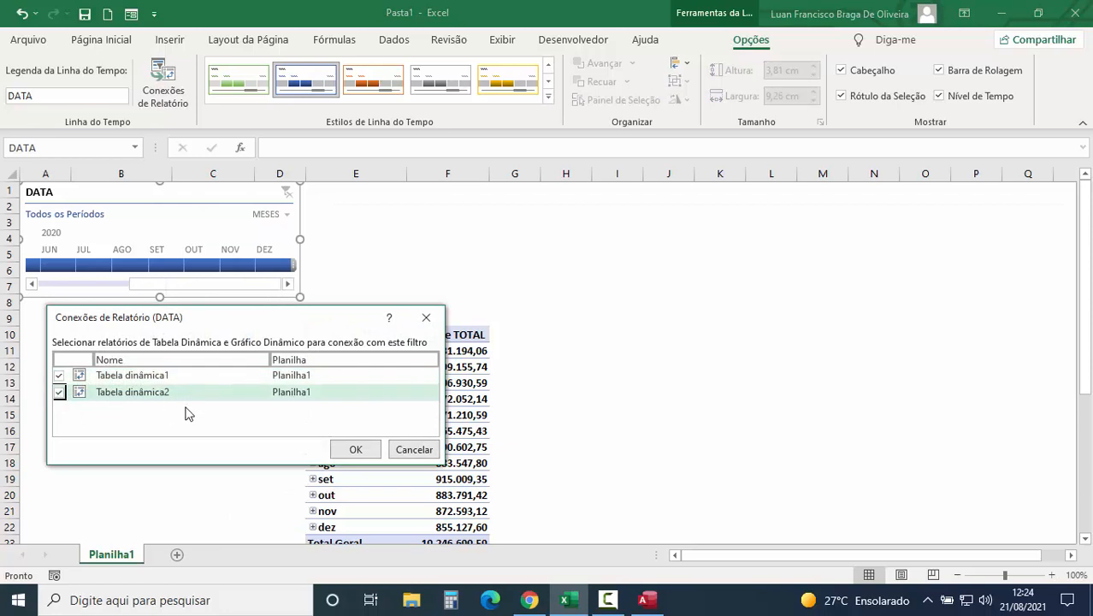
pyautogui.click(355, 450)
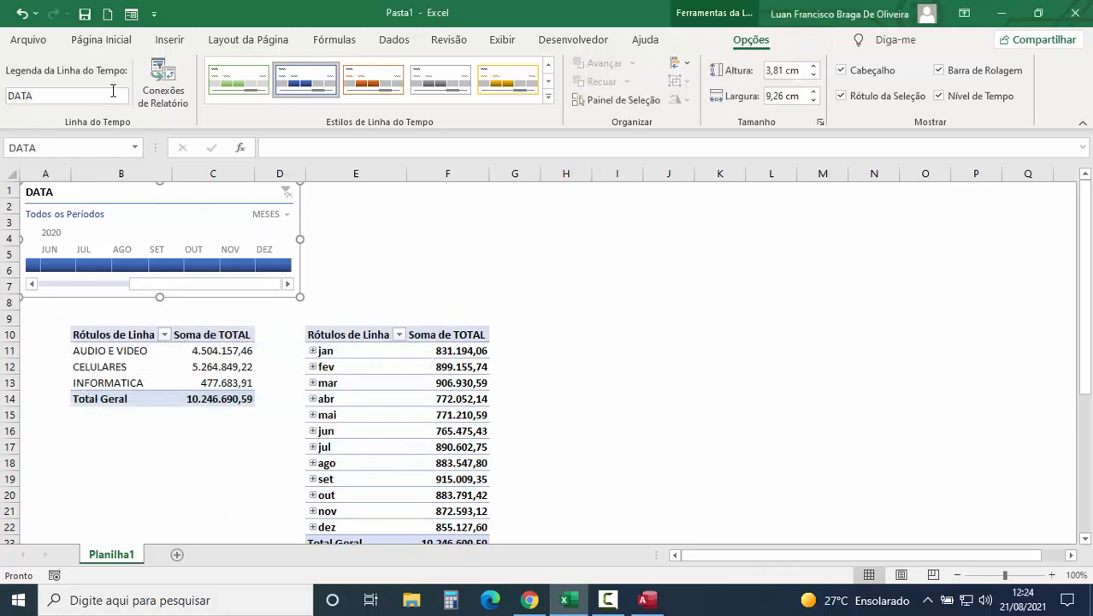
# - Check the timeline's report connections, and test both PivotTables by filtering to jun de 2020 and clearing the filter
pyautogui.click(164, 83)
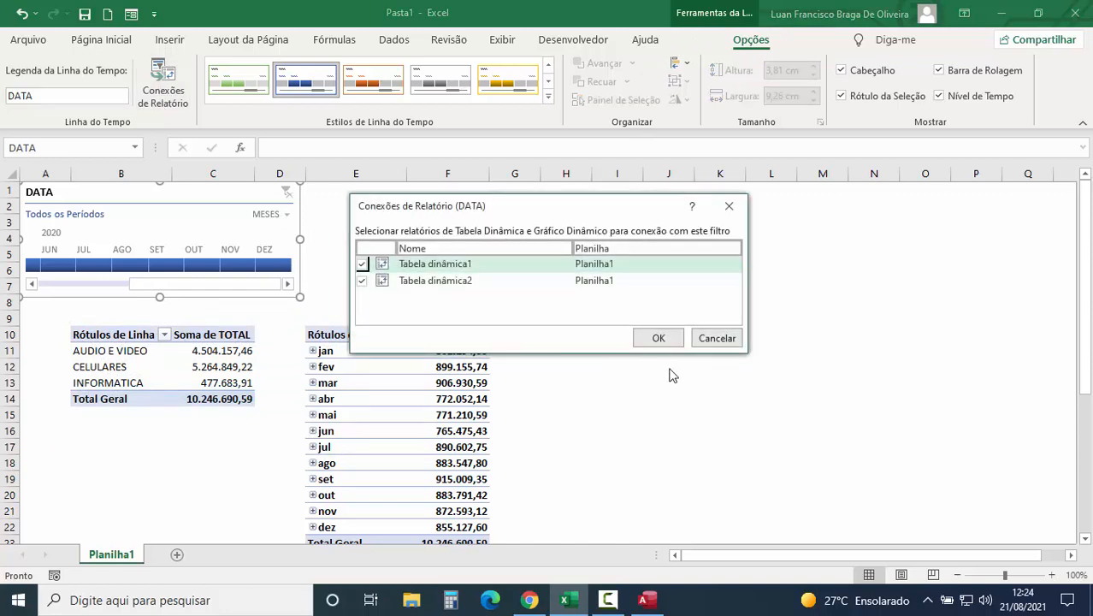
pyautogui.click(657, 340)
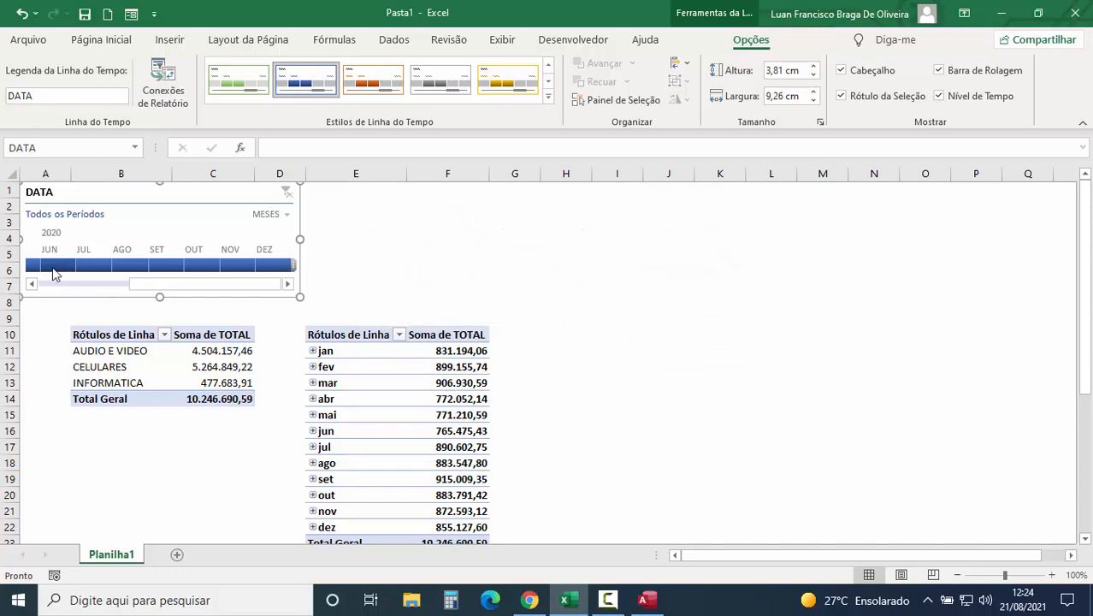
pyautogui.click(55, 266)
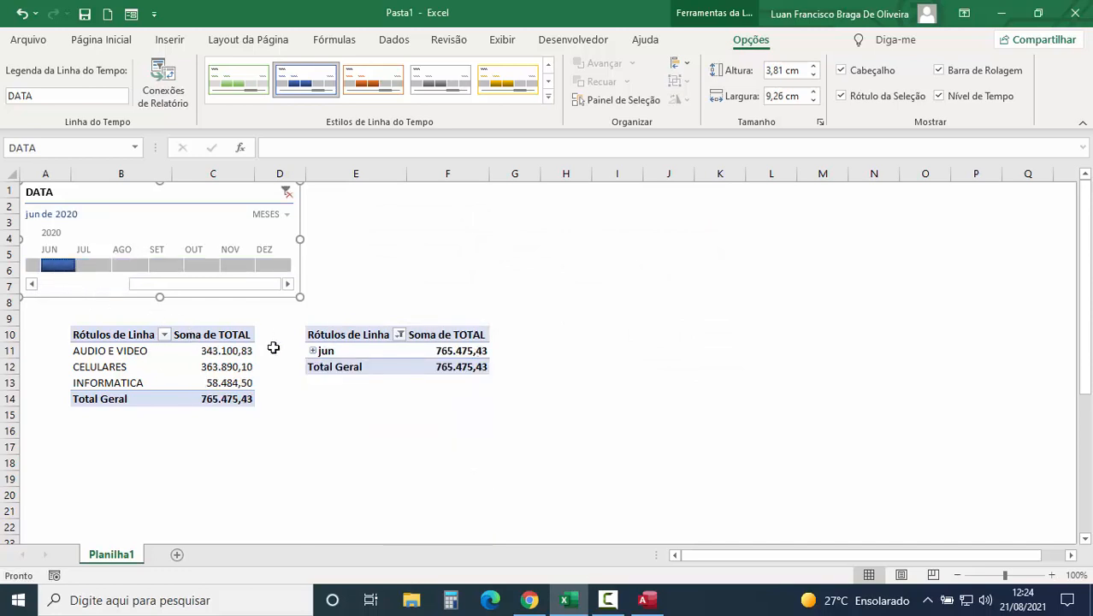
pyautogui.click(286, 194)
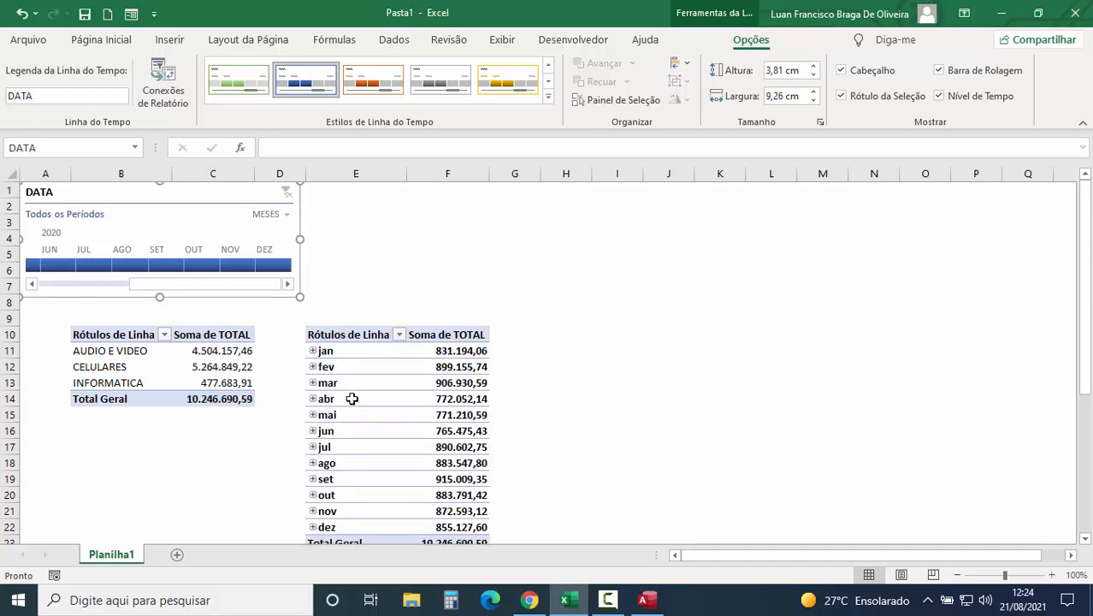
# - Insert a slicer for the LINHA field, based on the PivotTable that lists totals by month
pyautogui.click(354, 352)
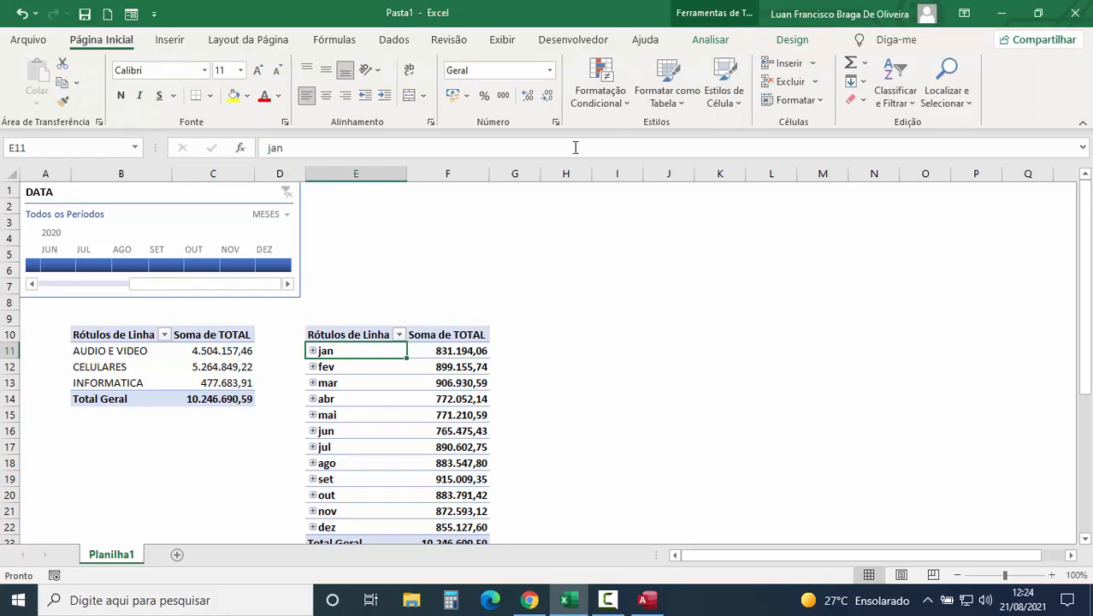
pyautogui.click(712, 40)
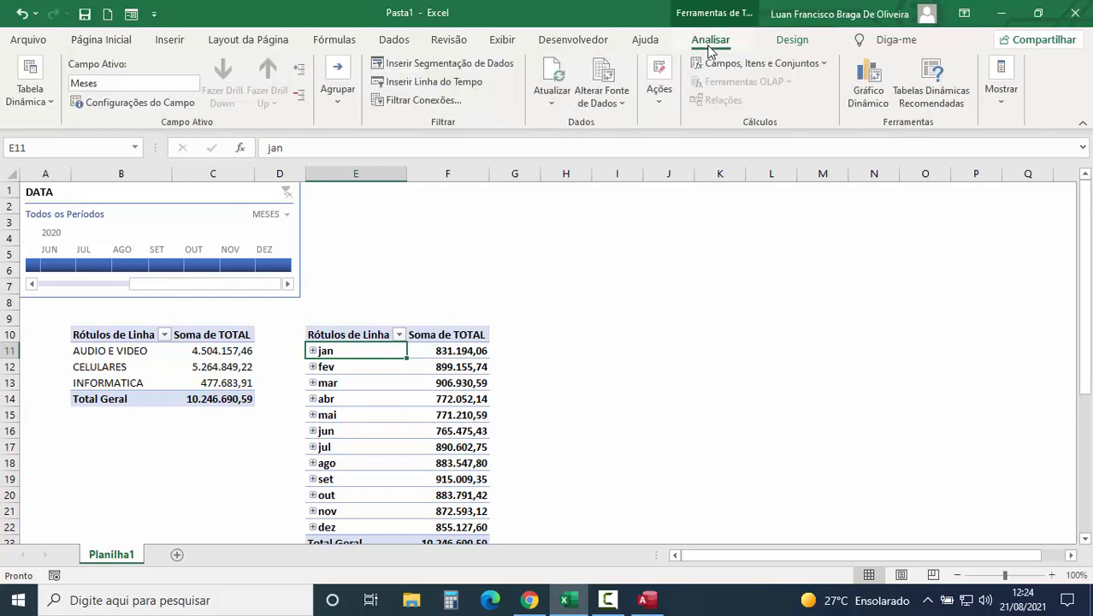
pyautogui.click(436, 67)
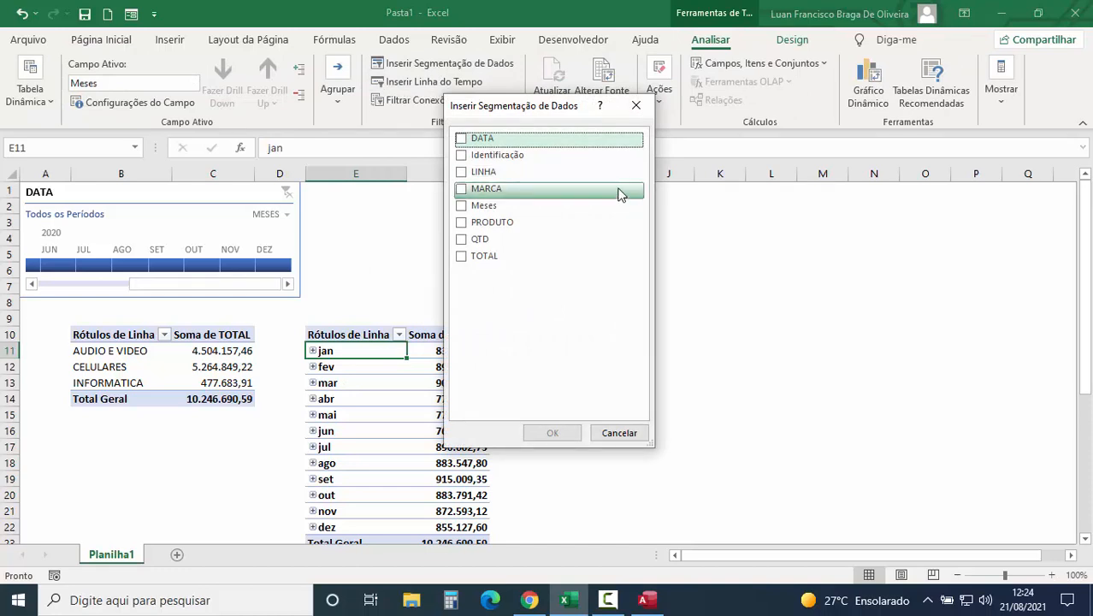
pyautogui.click(460, 174)
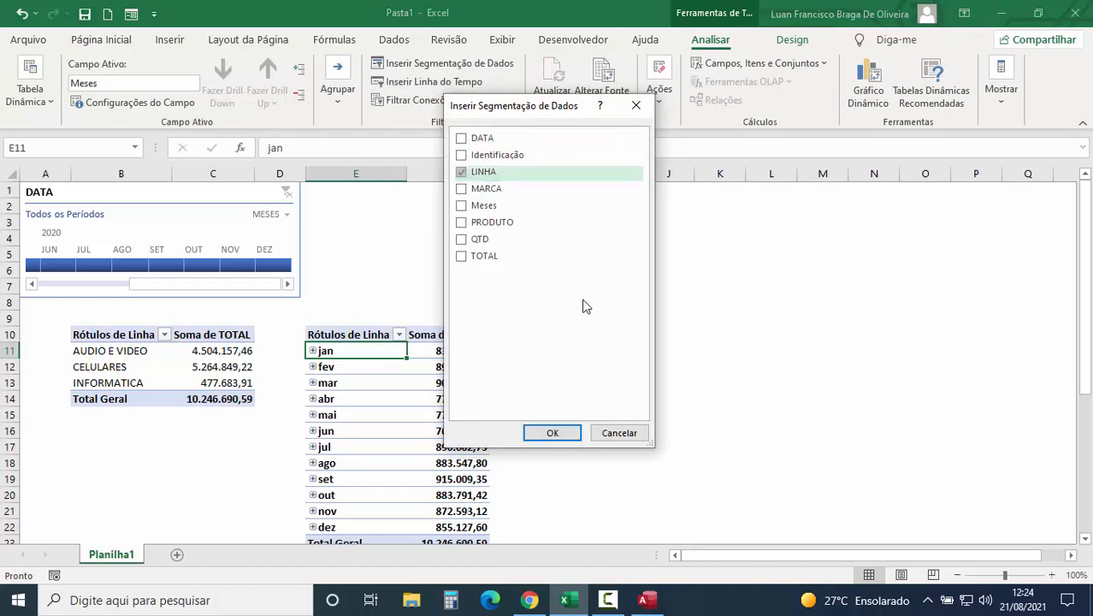
pyautogui.click(553, 432)
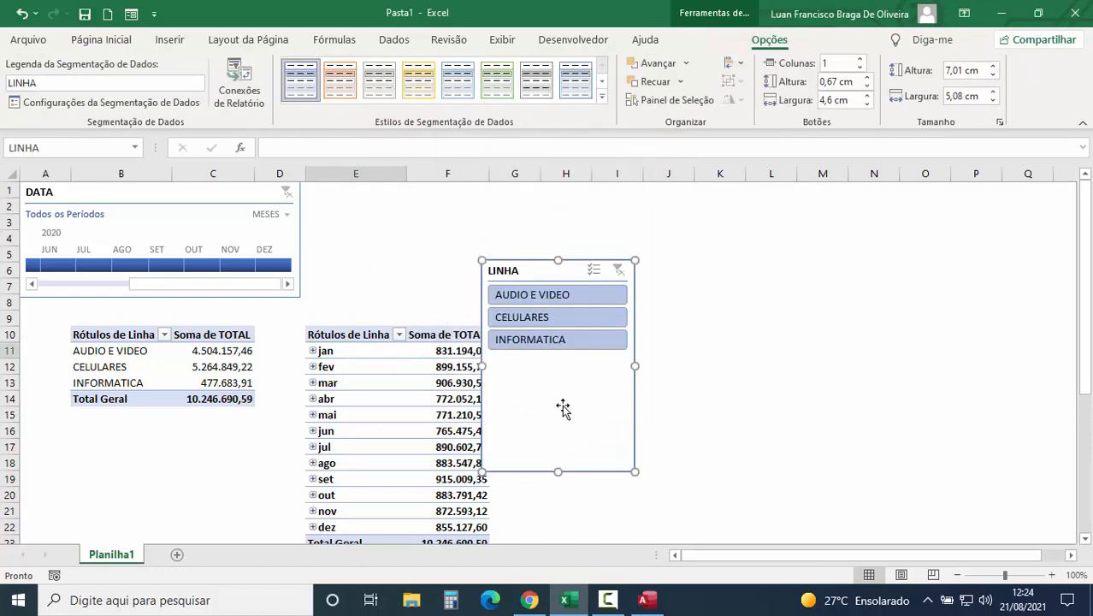
# - Place the LINHA slicer beside the DATA timeline, sized about 3,78 cm high by 6,22 cm wide, with its buttons in two columns
pyautogui.moveTo(530, 277); pyautogui.dragTo(351, 199)
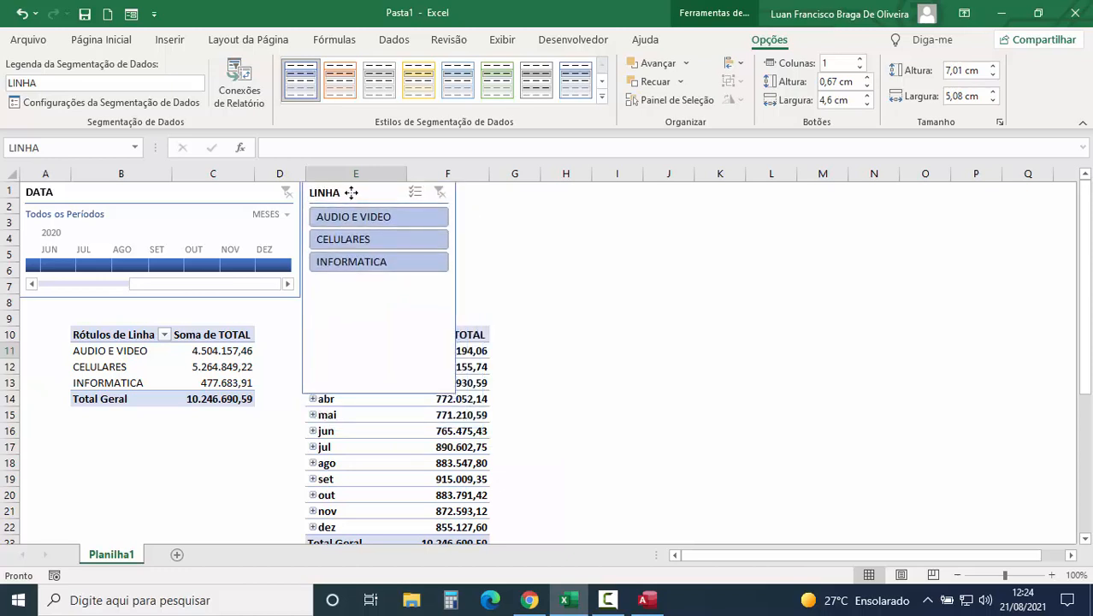
pyautogui.moveTo(391, 393); pyautogui.dragTo(366, 296)
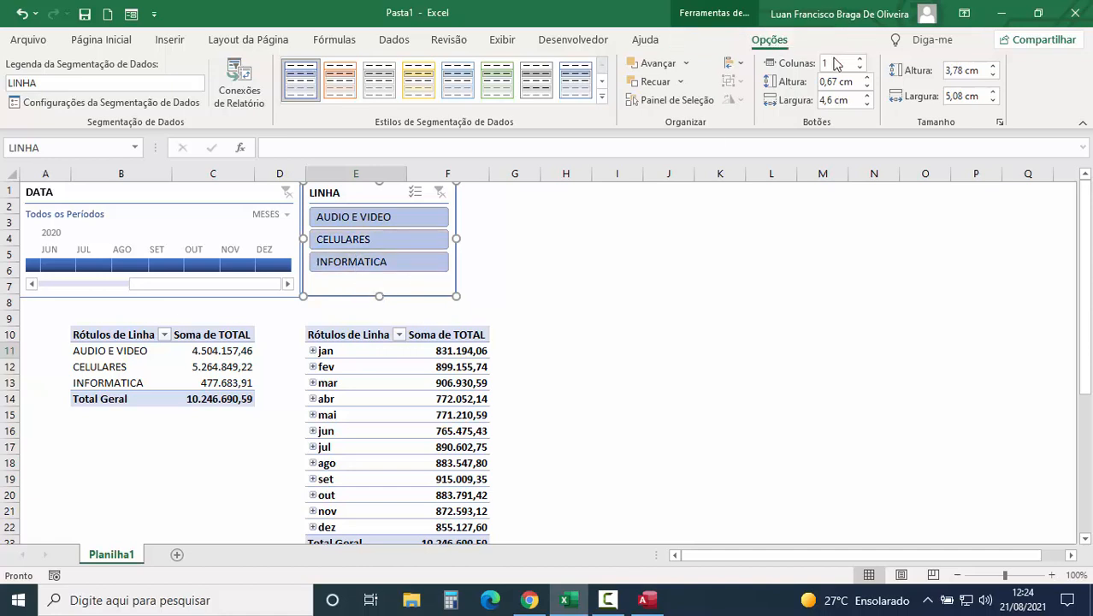
pyautogui.click(859, 59)
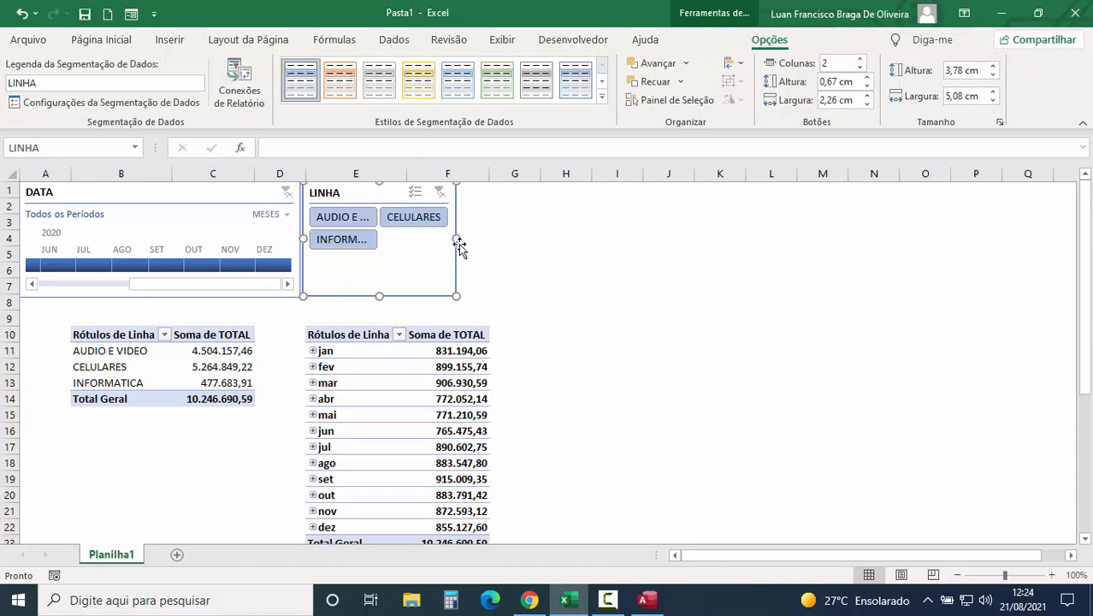
pyautogui.moveTo(459, 240); pyautogui.dragTo(490, 240)
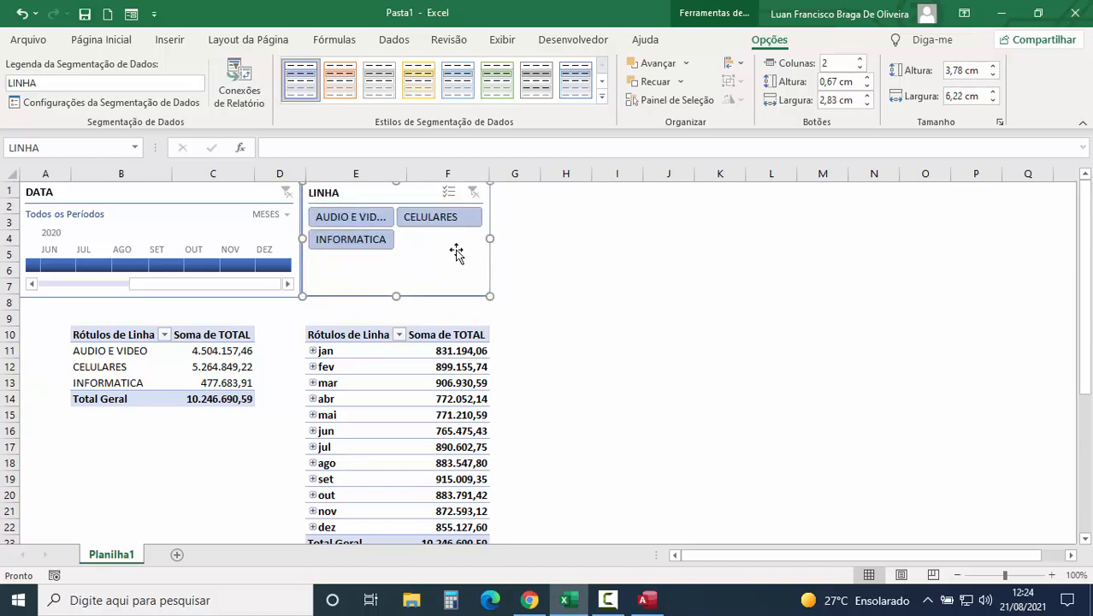
# - Apply the dark green style to the LINHA slicer, and check which PivotTables it is connected to in its report connections
pyautogui.click(601, 96)
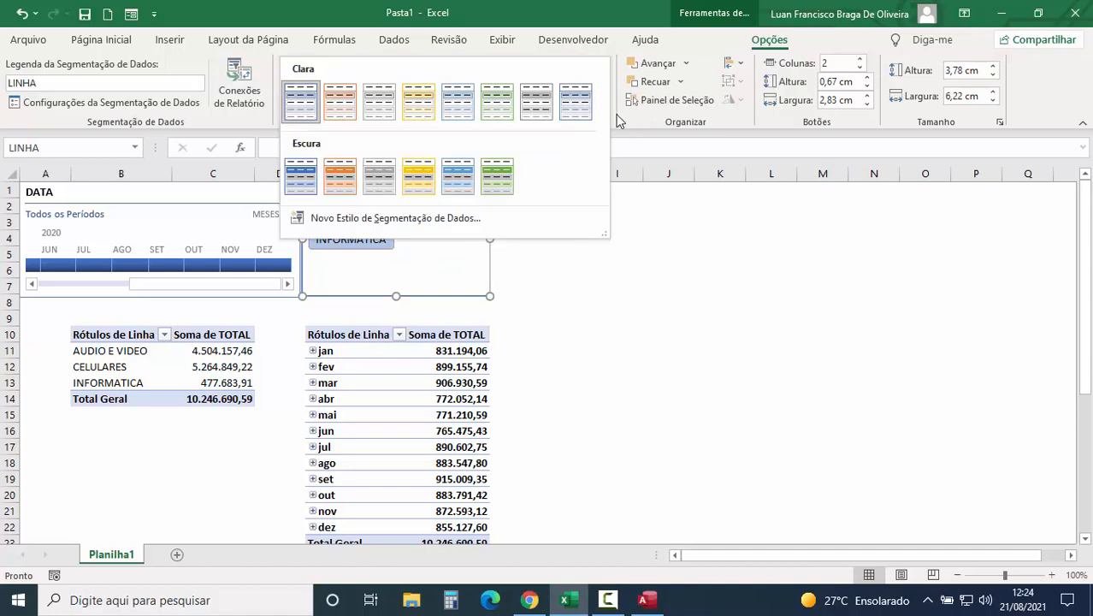
pyautogui.click(497, 185)
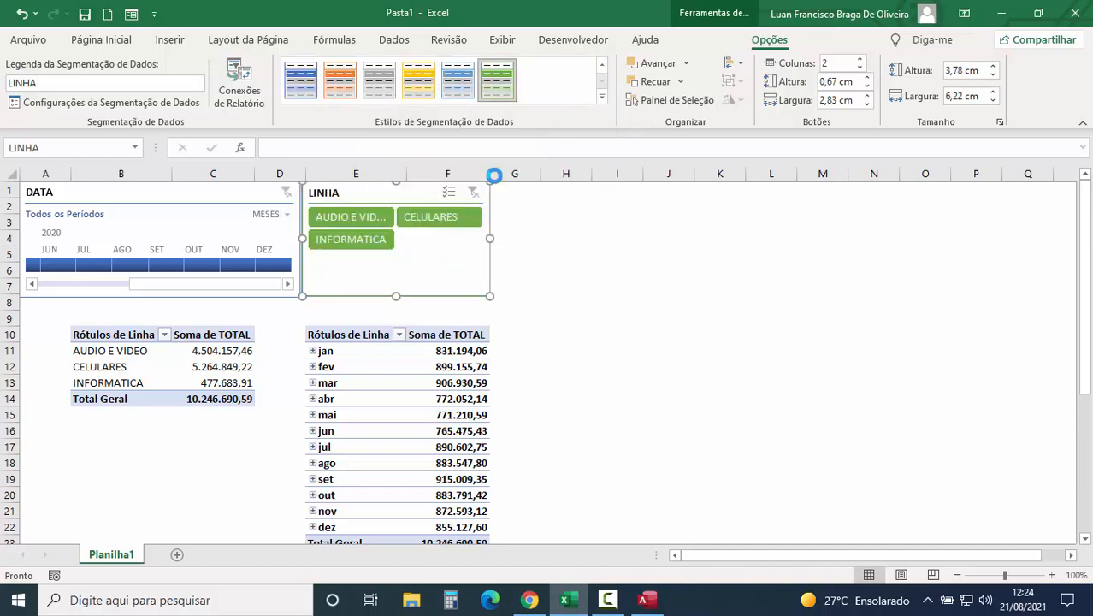
pyautogui.rightClick(428, 255)
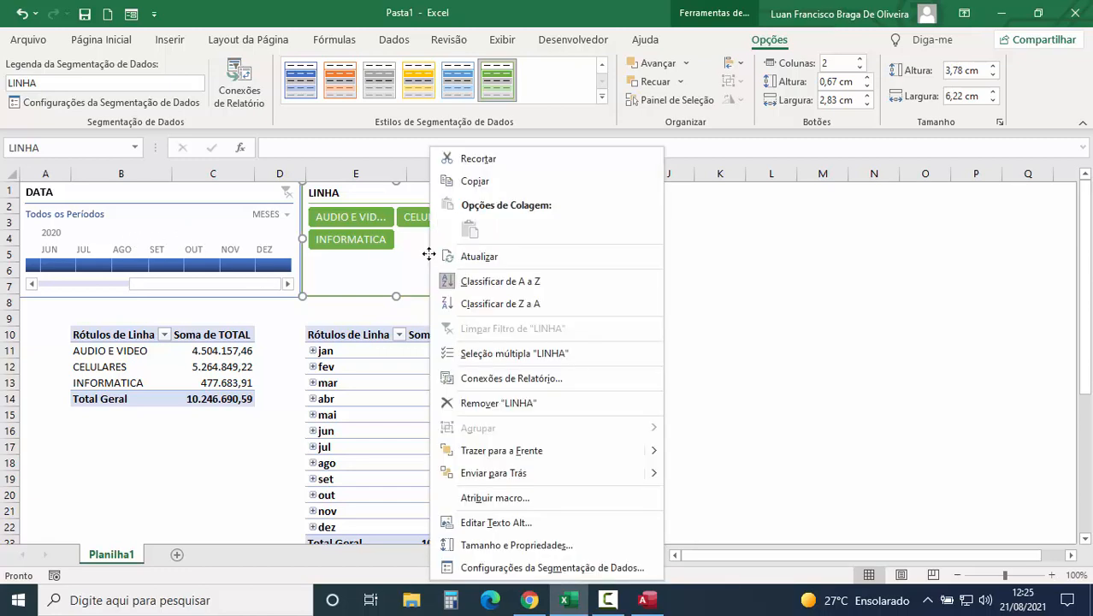
pyautogui.click(510, 378)
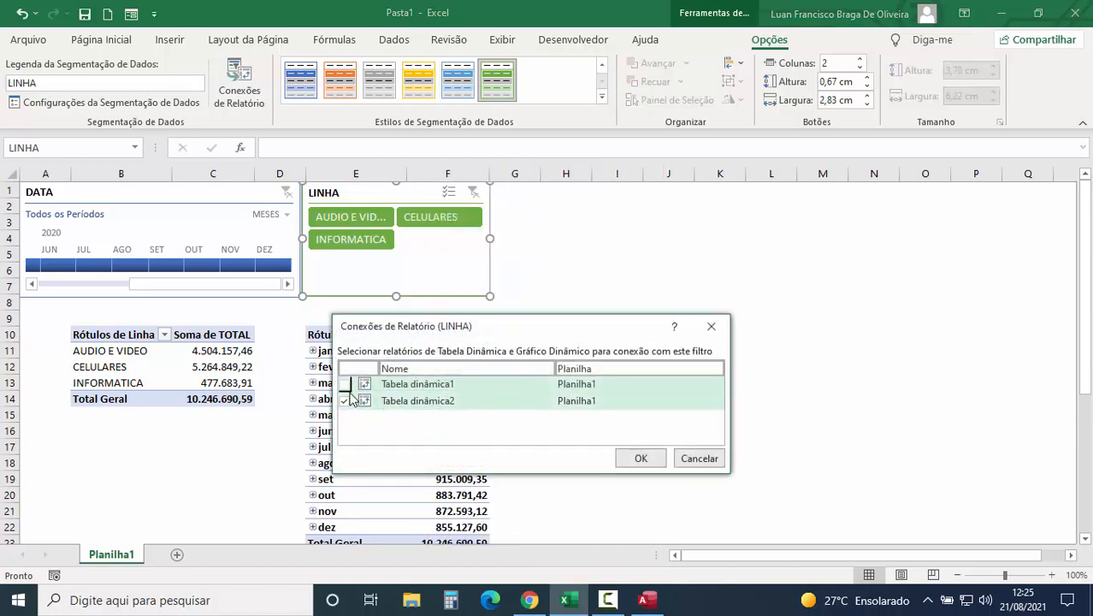
pyautogui.click(641, 462)
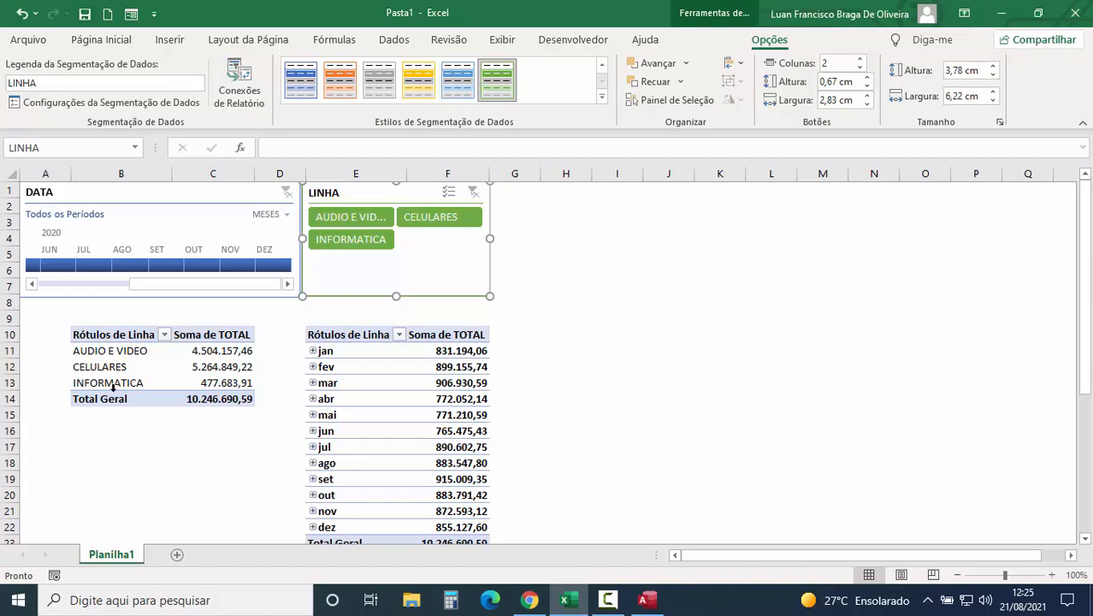
# - Insert a Pizza 3D PivotChart from the PivotTable that totals sales by LINHA, and place it beside the LINHA slicer
pyautogui.click(109, 352)
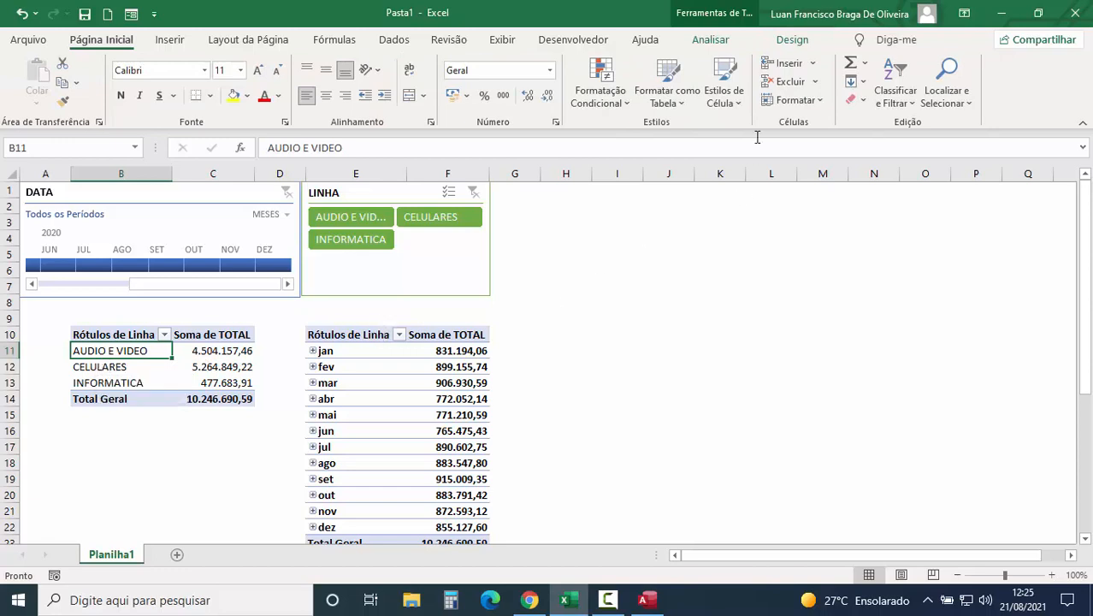
pyautogui.click(709, 43)
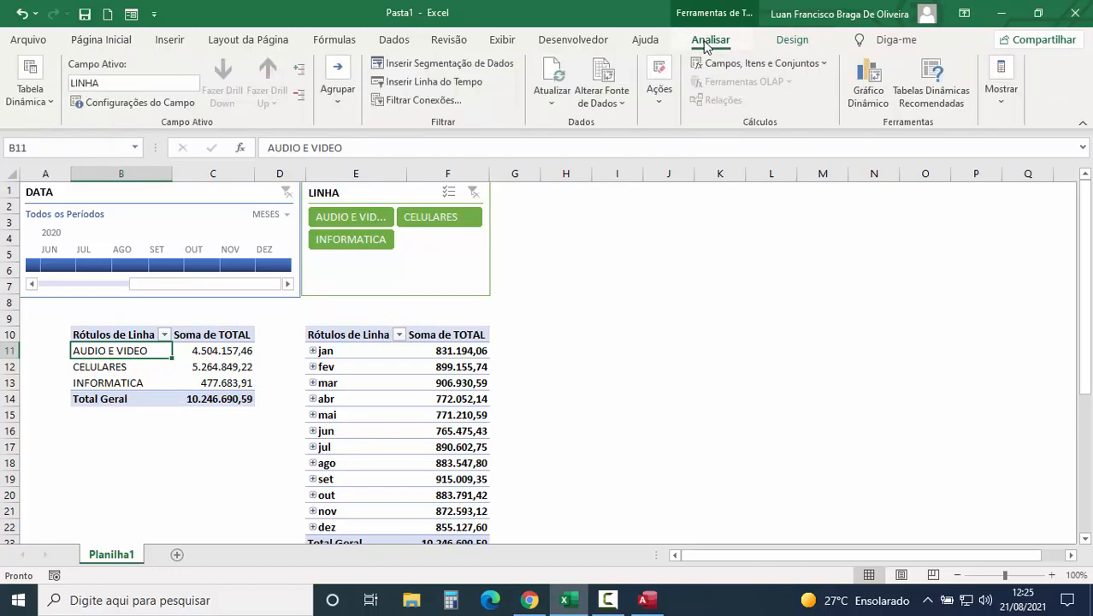
pyautogui.click(871, 90)
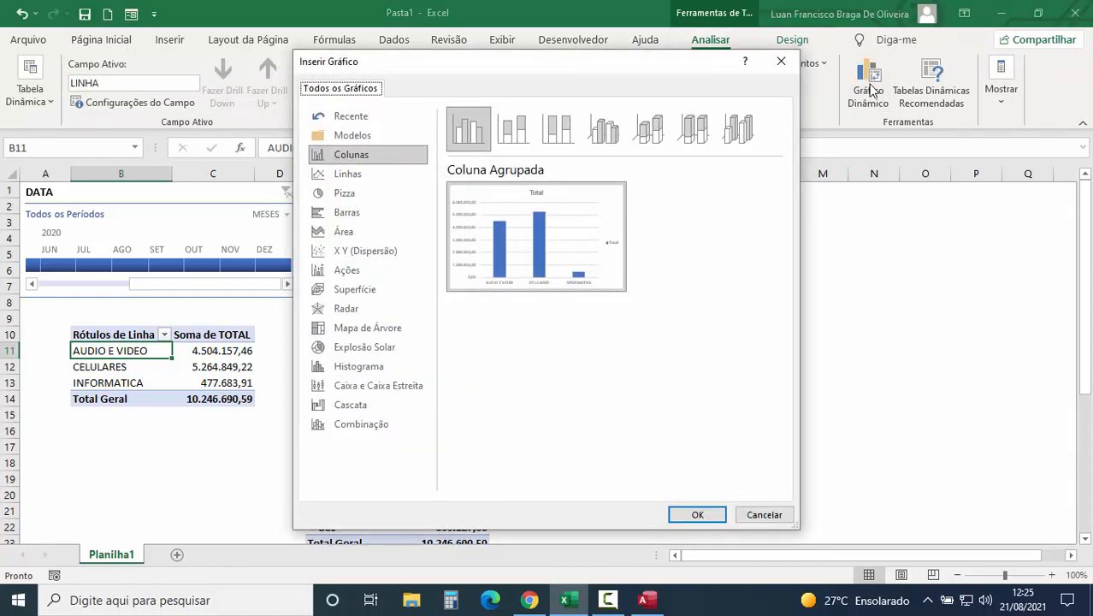
pyautogui.click(347, 198)
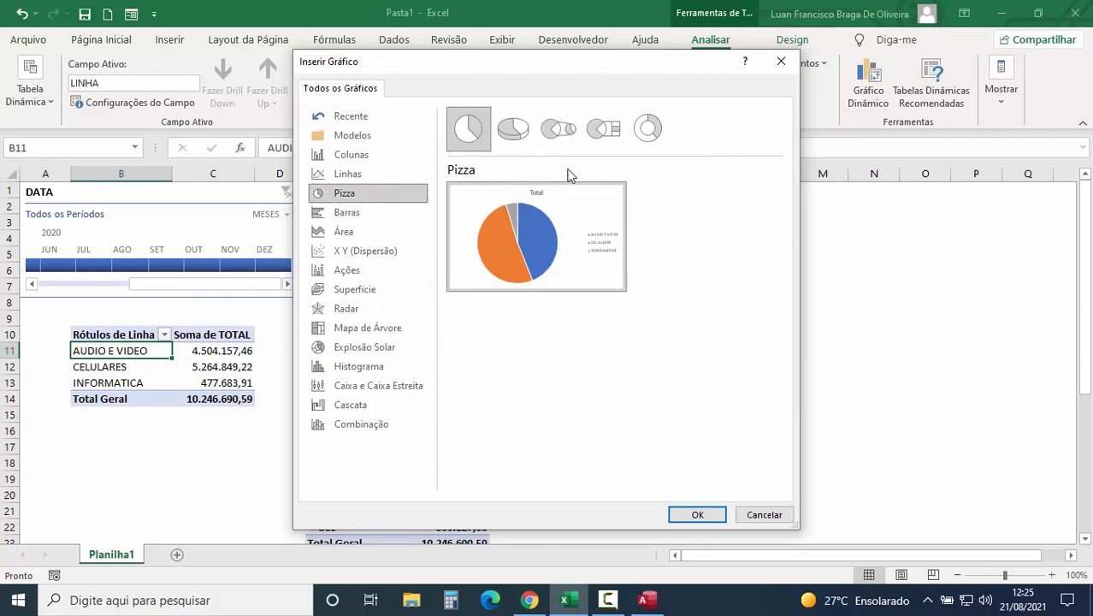
pyautogui.click(514, 130)
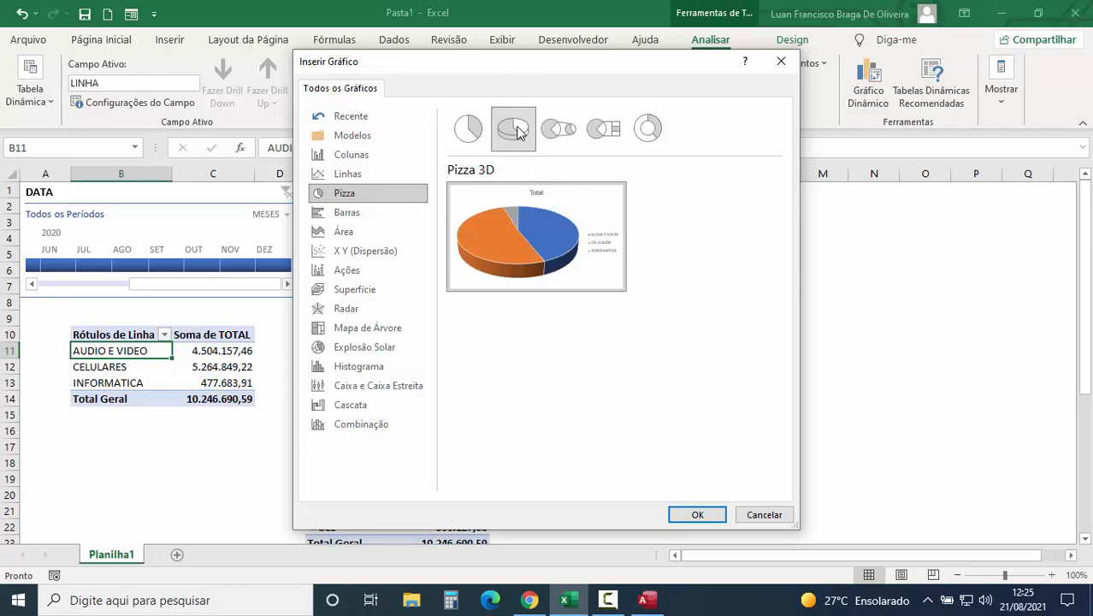
pyautogui.click(697, 515)
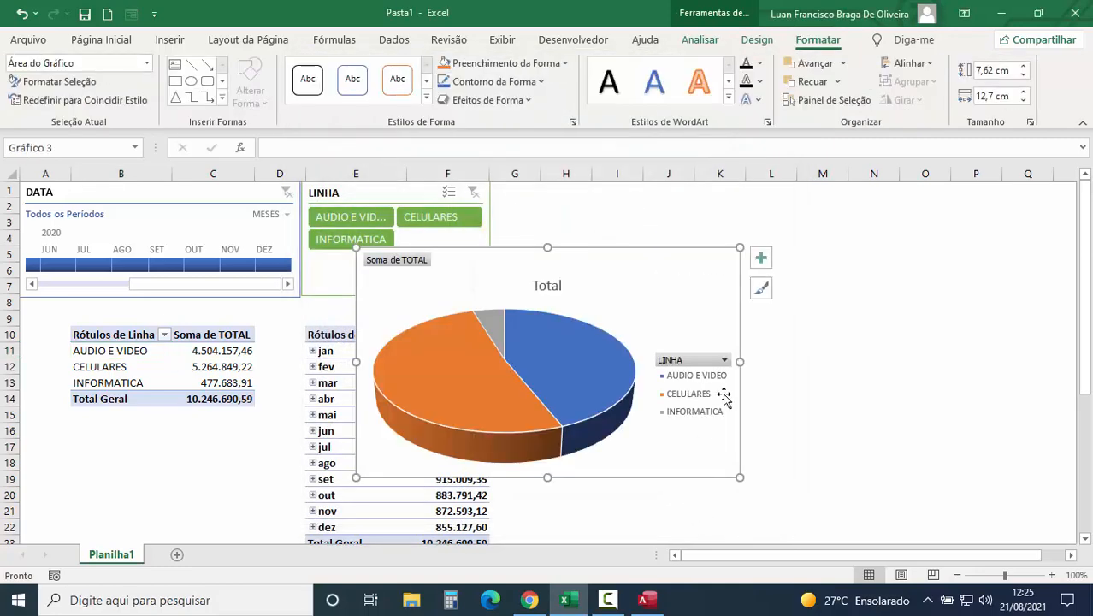
pyautogui.moveTo(608, 284)
pyautogui.mouseDown()
pyautogui.moveTo(698, 277)
pyautogui.moveTo(783, 249)
pyautogui.moveTo(750, 208)
pyautogui.mouseUp()
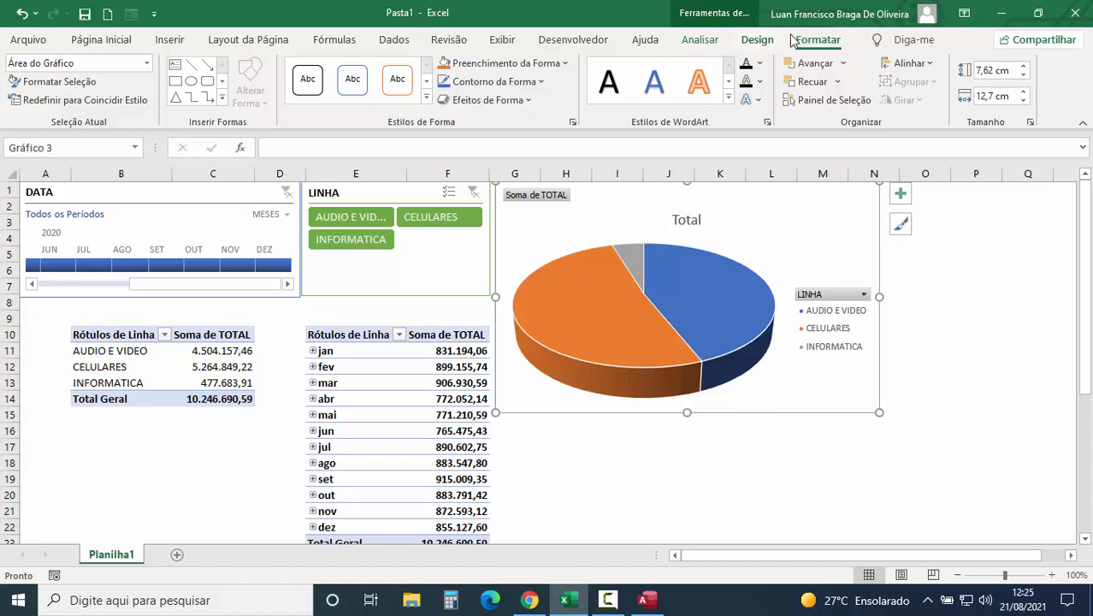
# - Turn off the pie chart's report filter, legend, axis and value field buttons and its expand/collapse entire field buttons
pyautogui.click(700, 40)
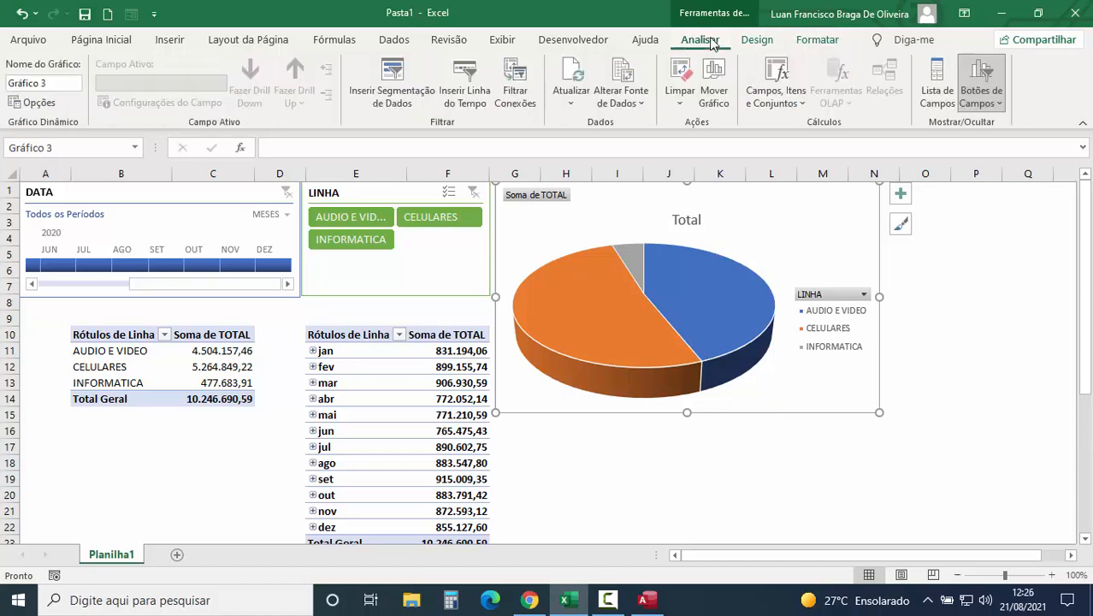
pyautogui.click(1002, 113)
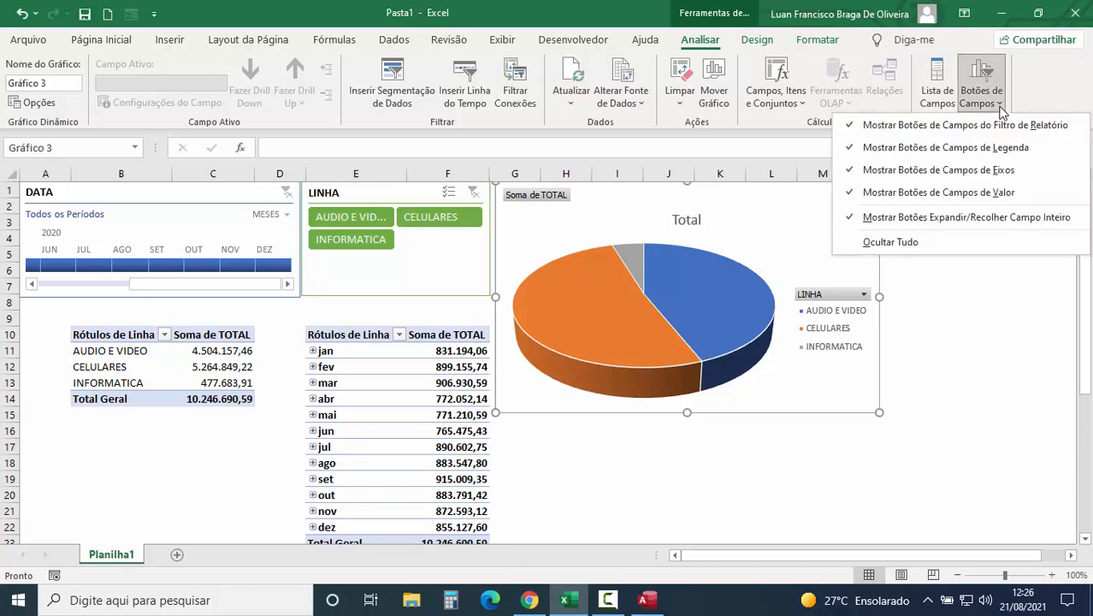
pyautogui.click(851, 129)
pyautogui.click(992, 107)
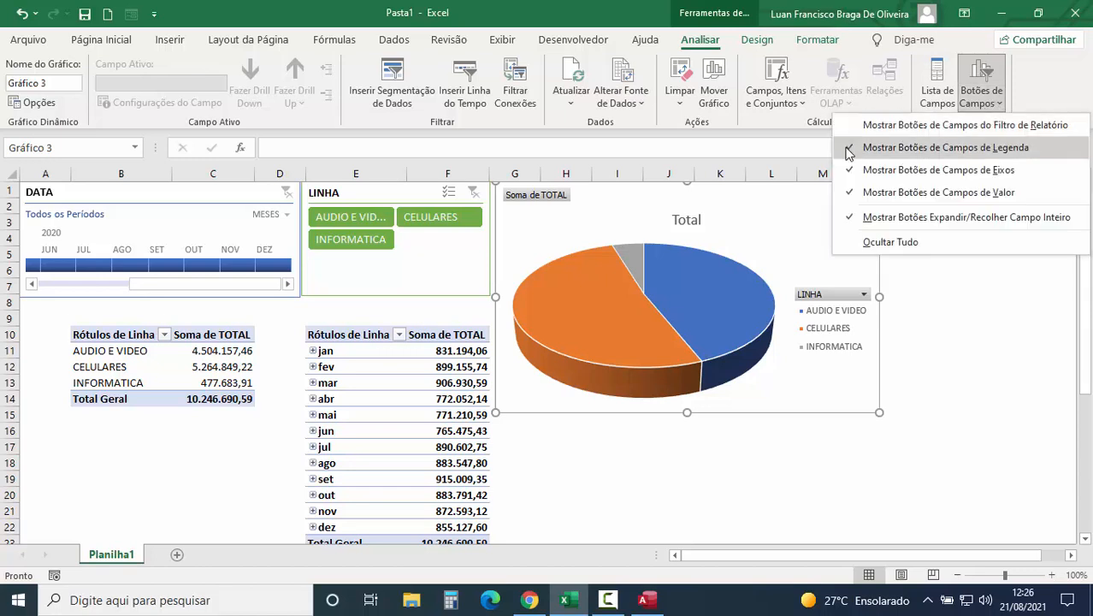
pyautogui.click(849, 150)
pyautogui.click(991, 104)
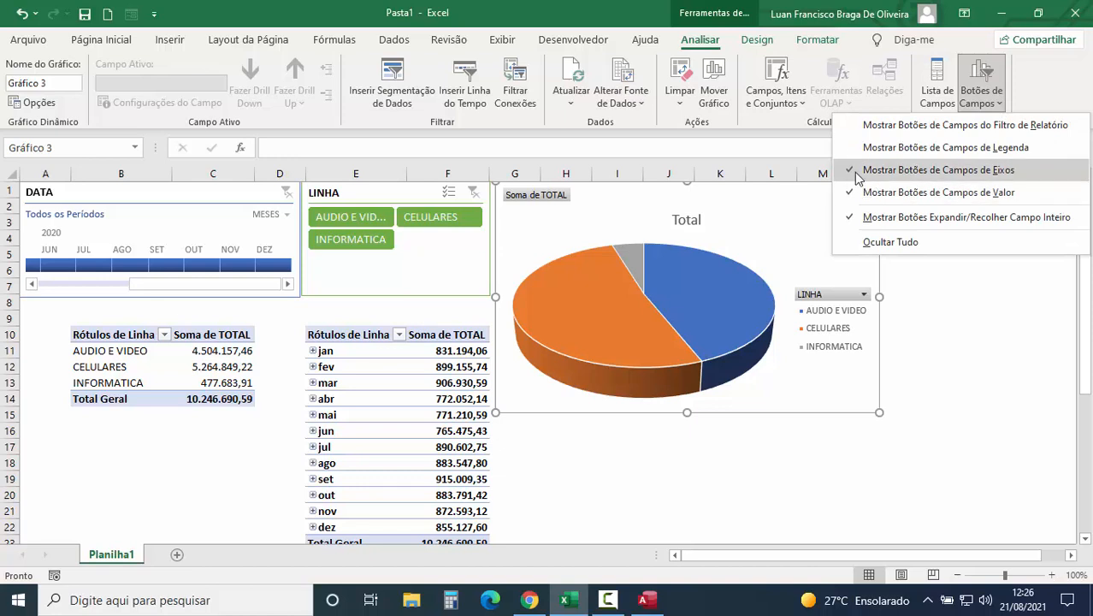
pyautogui.click(857, 175)
pyautogui.click(992, 104)
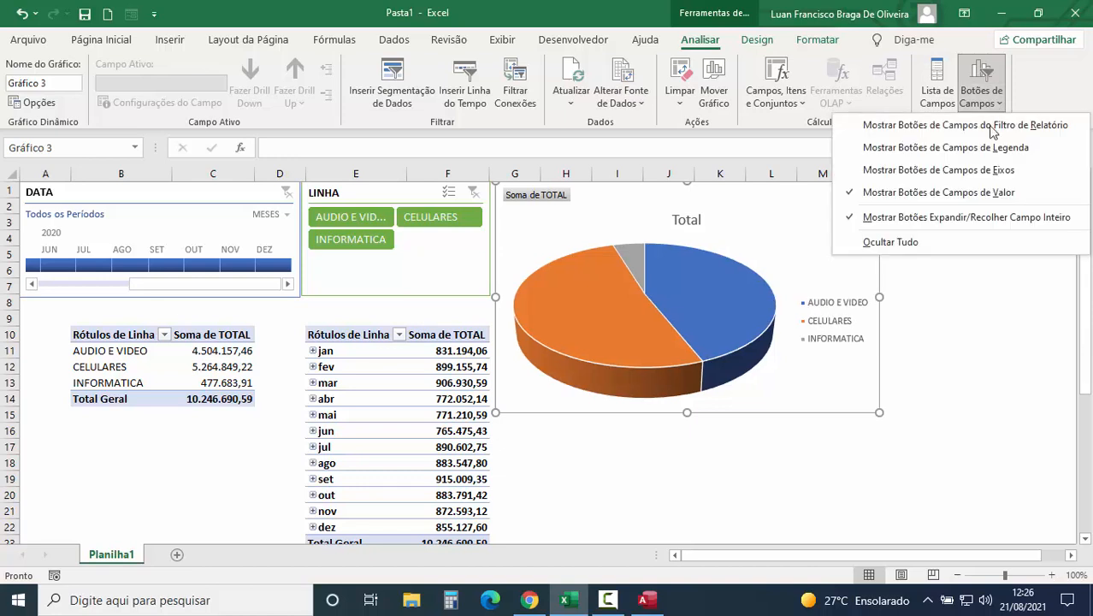
pyautogui.click(862, 197)
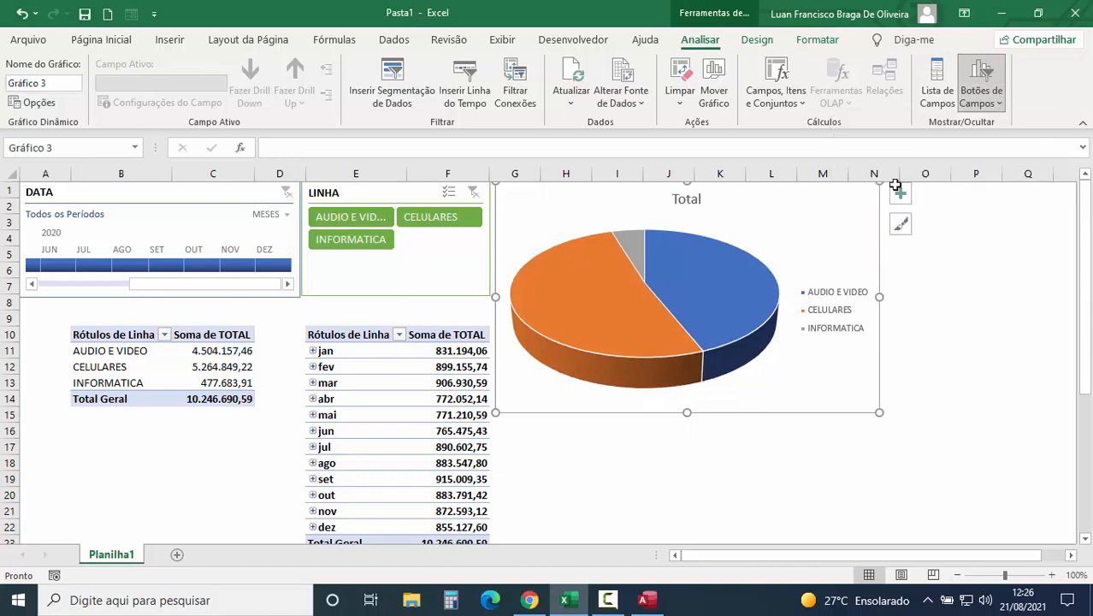
pyautogui.click(998, 104)
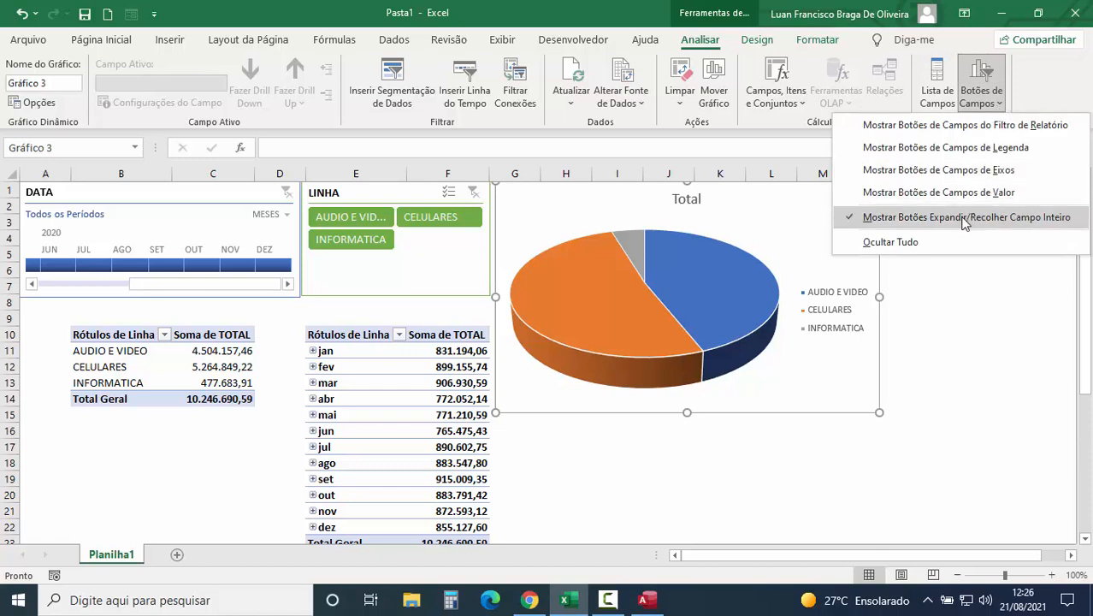
pyautogui.click(849, 218)
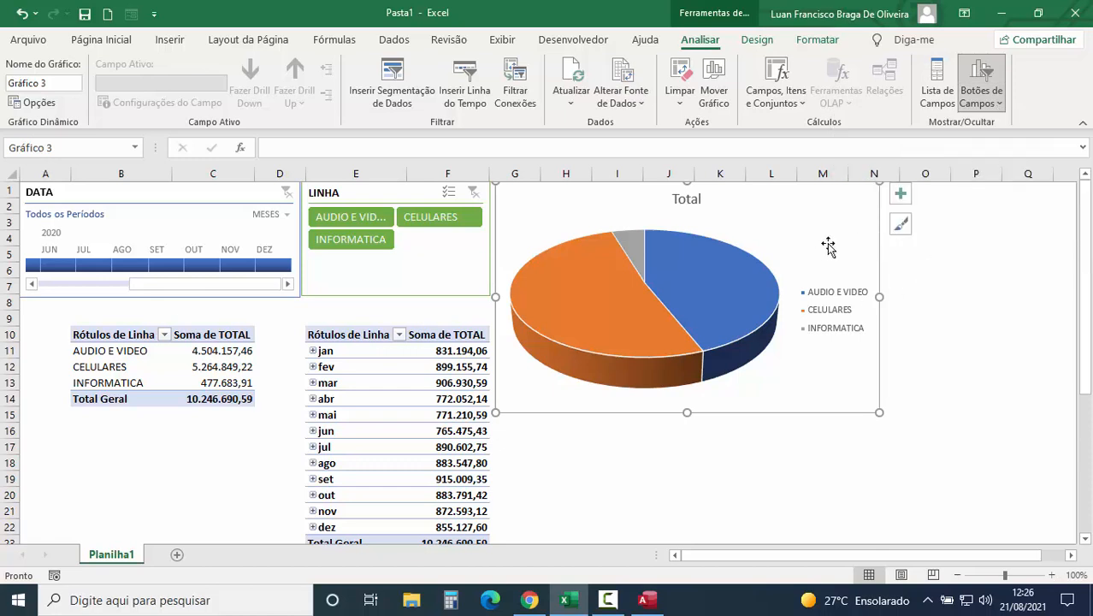
# - Change the pie chart's title to VENDAS POR LINHA
pyautogui.click(692, 198)
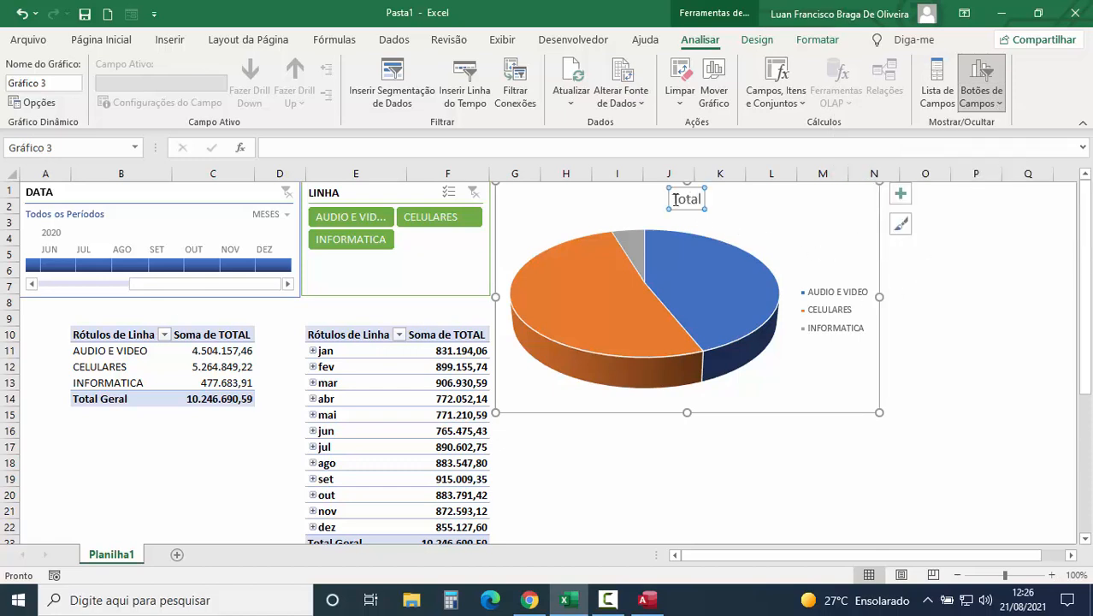
pyautogui.moveTo(672, 199); pyautogui.dragTo(706, 199)
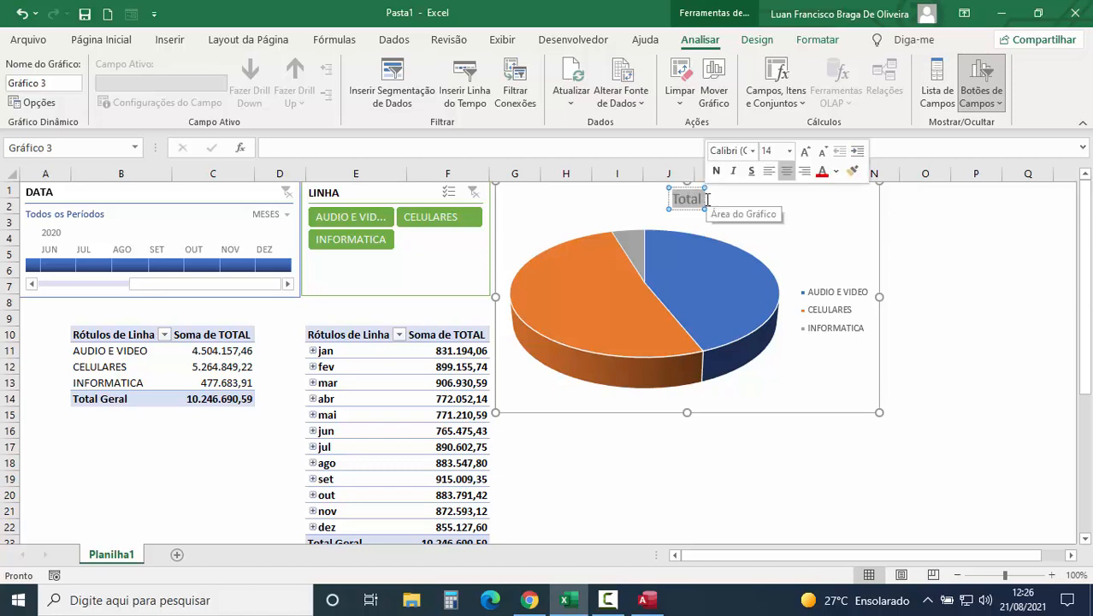
pyautogui.write('VENDAS')
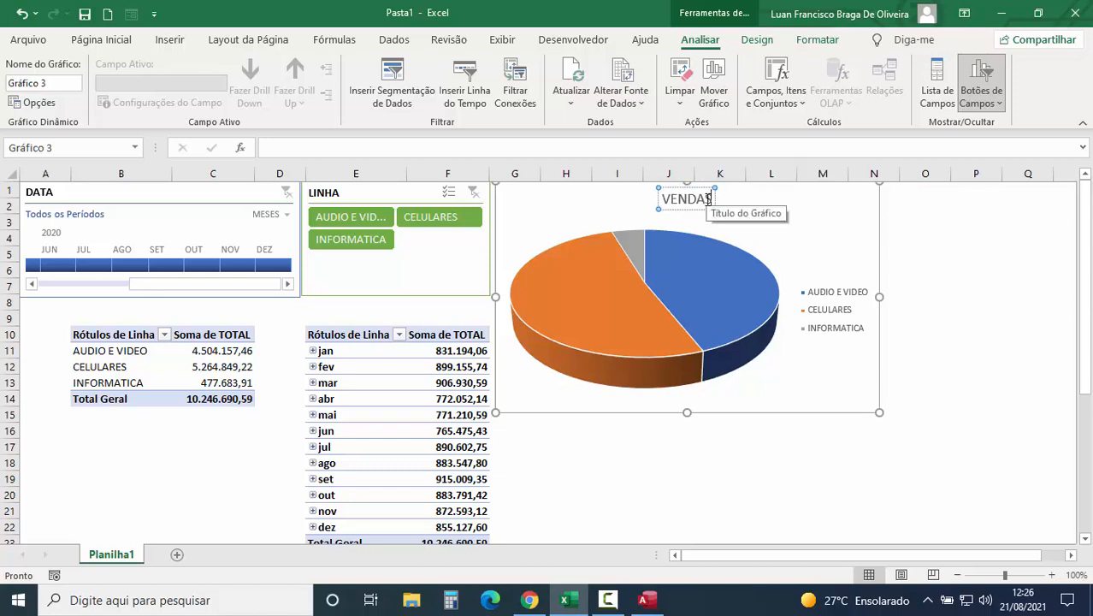
pyautogui.write(' POR LINHA')
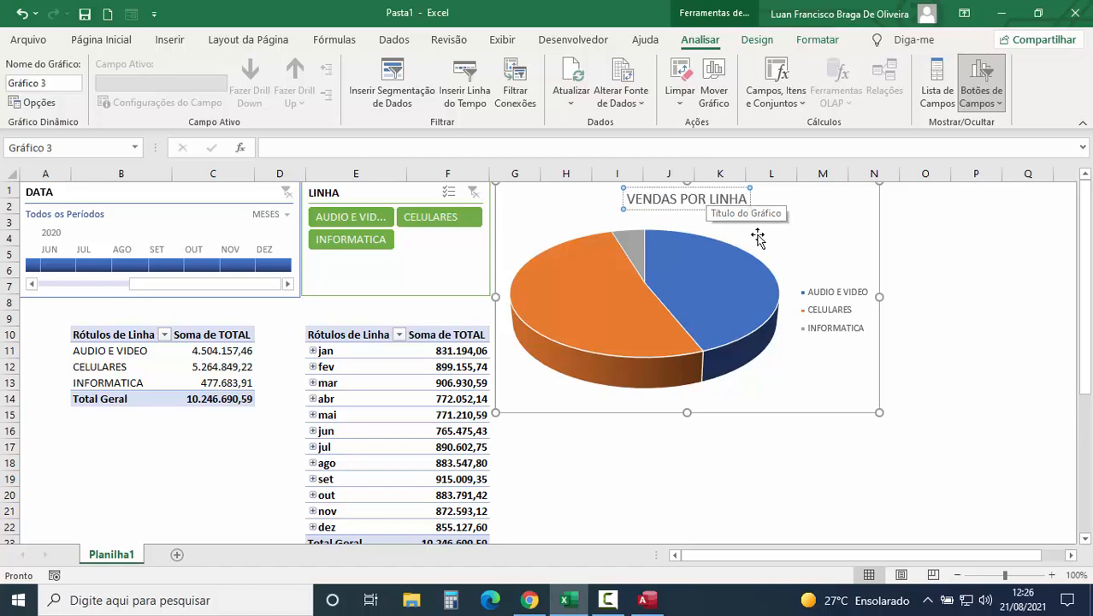
pyautogui.click(803, 224)
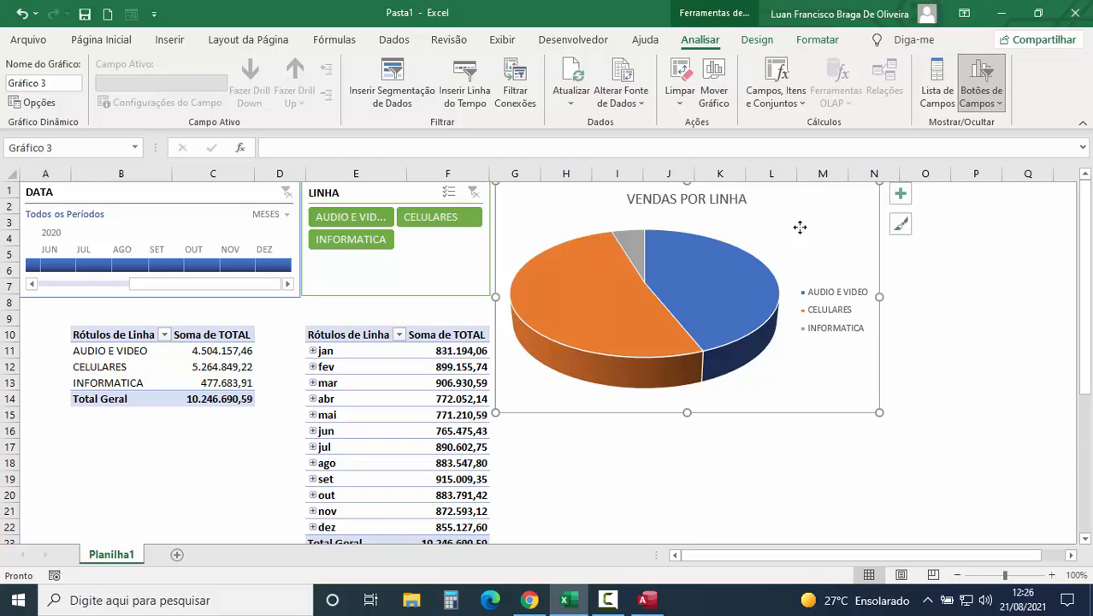
# - Apply the dark gradient background chart style to the VENDAS POR LINHA pie chart
pyautogui.click(758, 41)
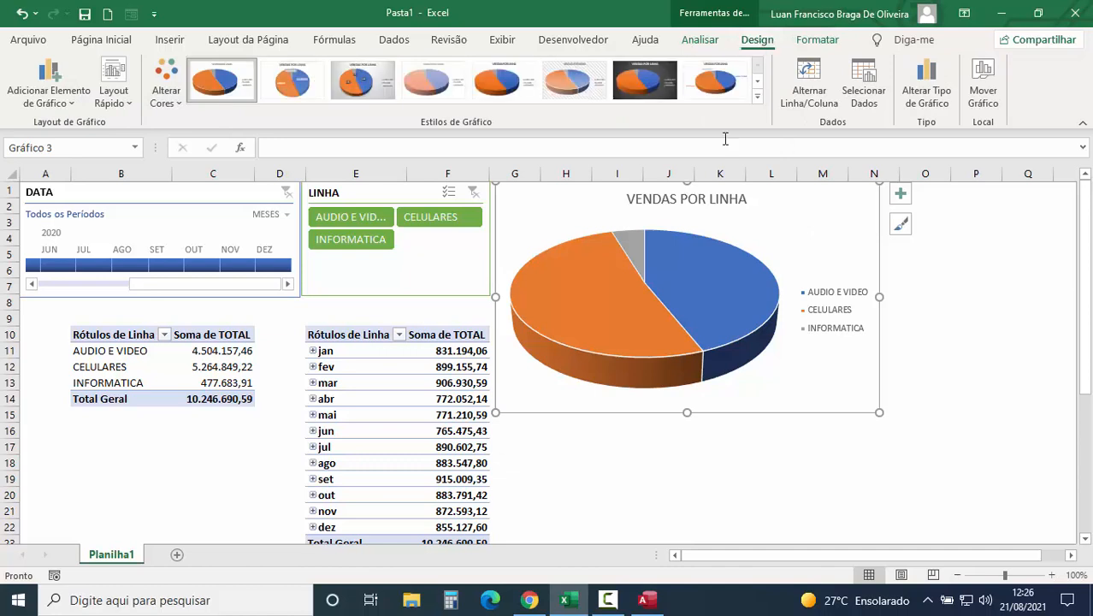
pyautogui.click(757, 97)
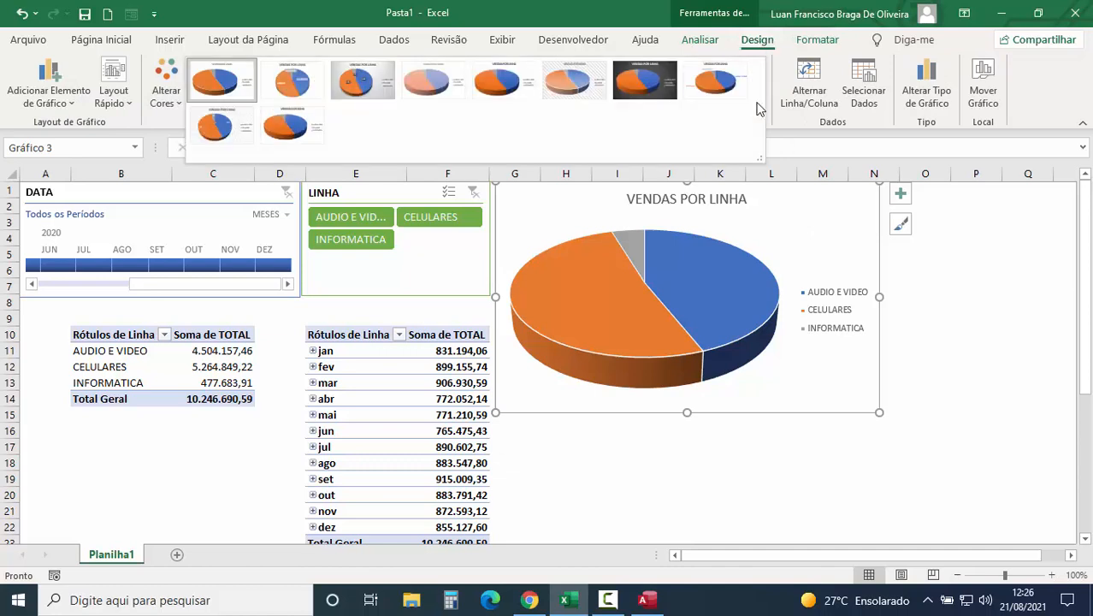
pyautogui.click(648, 79)
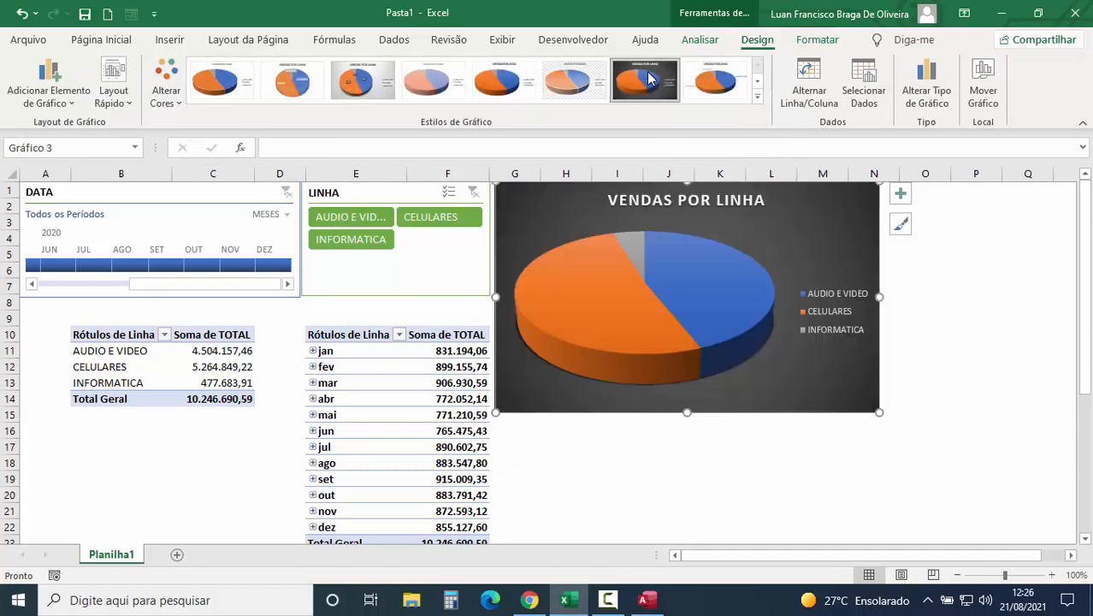
pyautogui.click(767, 374)
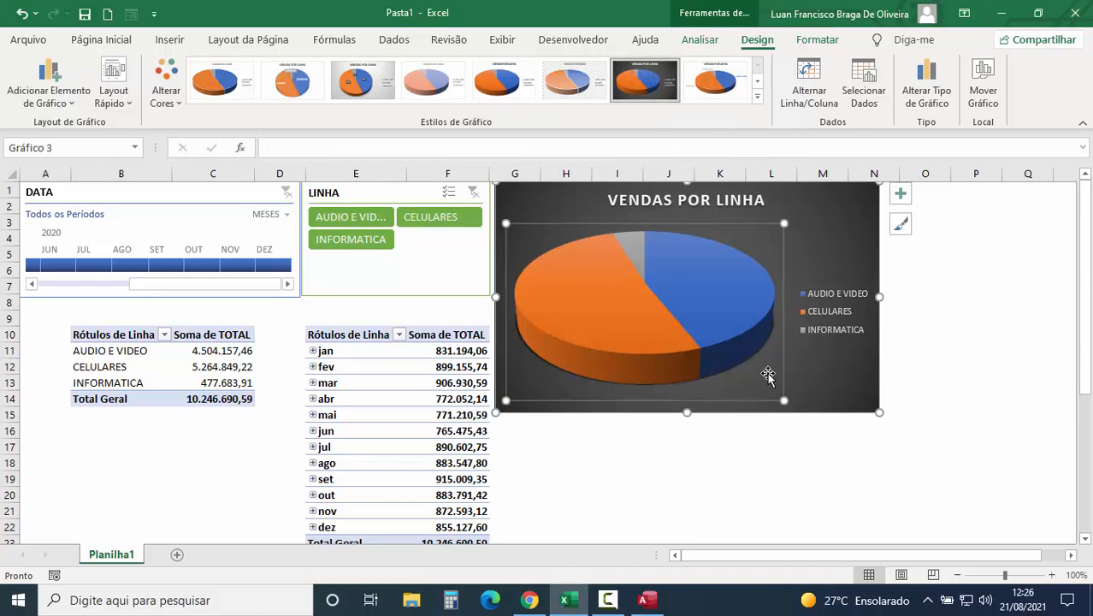
pyautogui.click(803, 261)
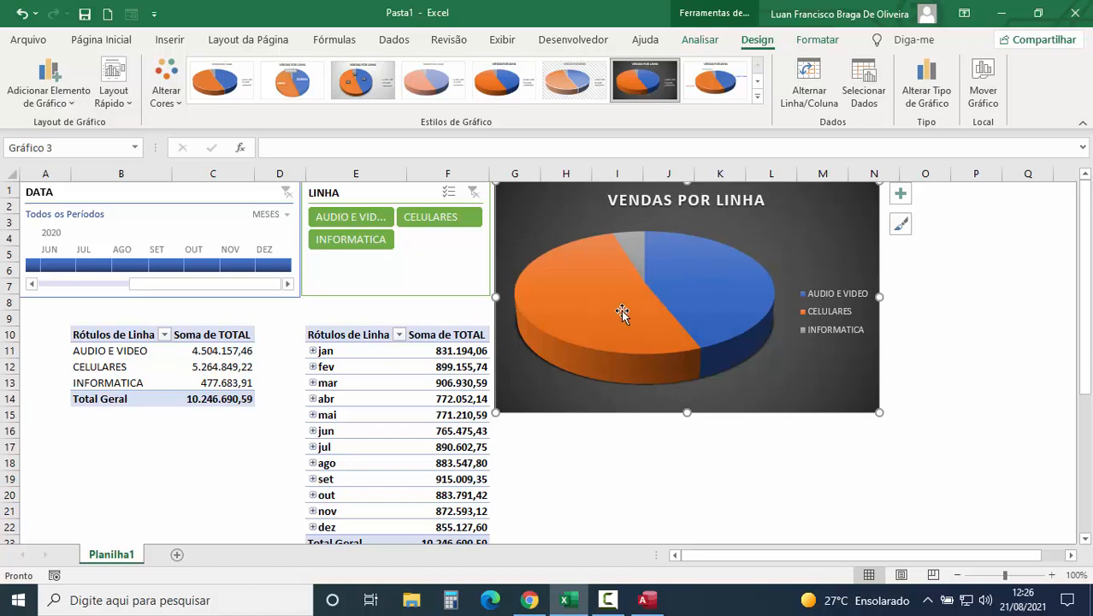
# - Add data labels to the VENDAS POR LINHA pie chart, keeping its title and legend
pyautogui.click(898, 197)
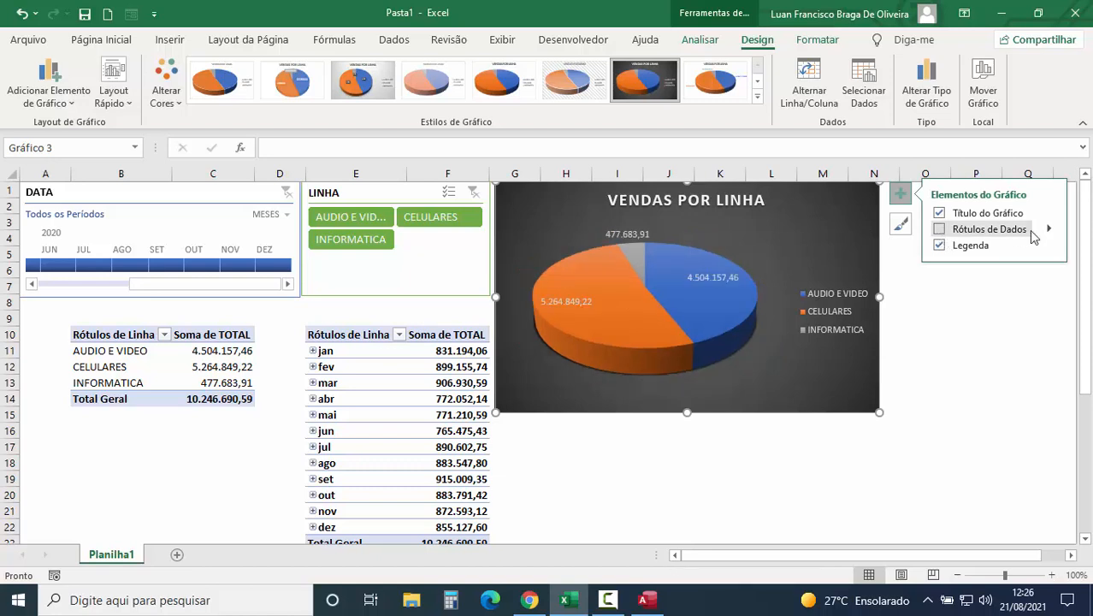
pyautogui.click(939, 230)
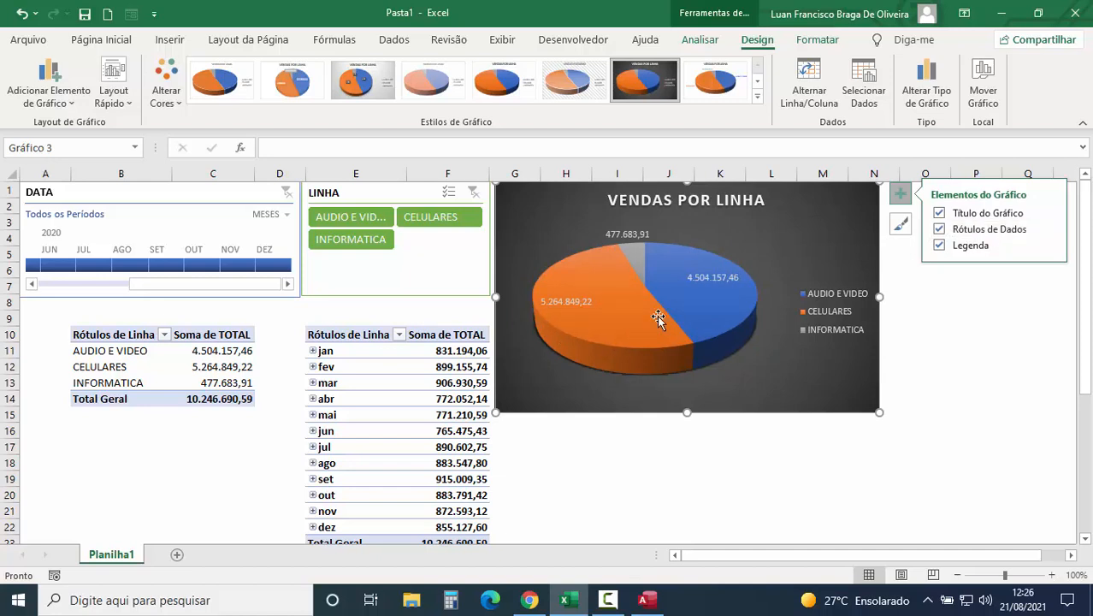
pyautogui.moveTo(646, 318)
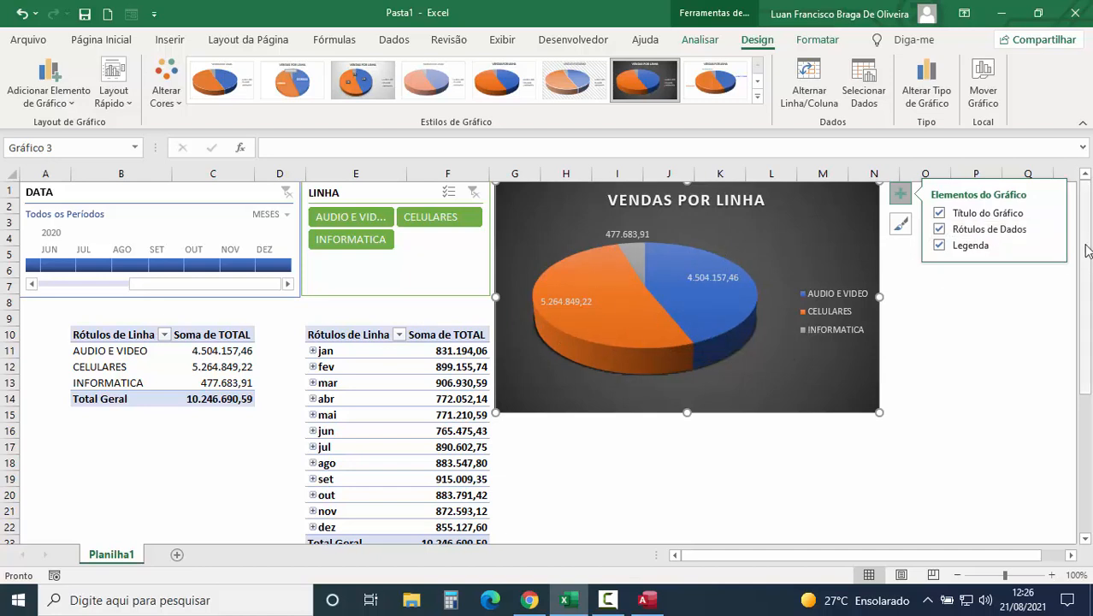
pyautogui.click(962, 318)
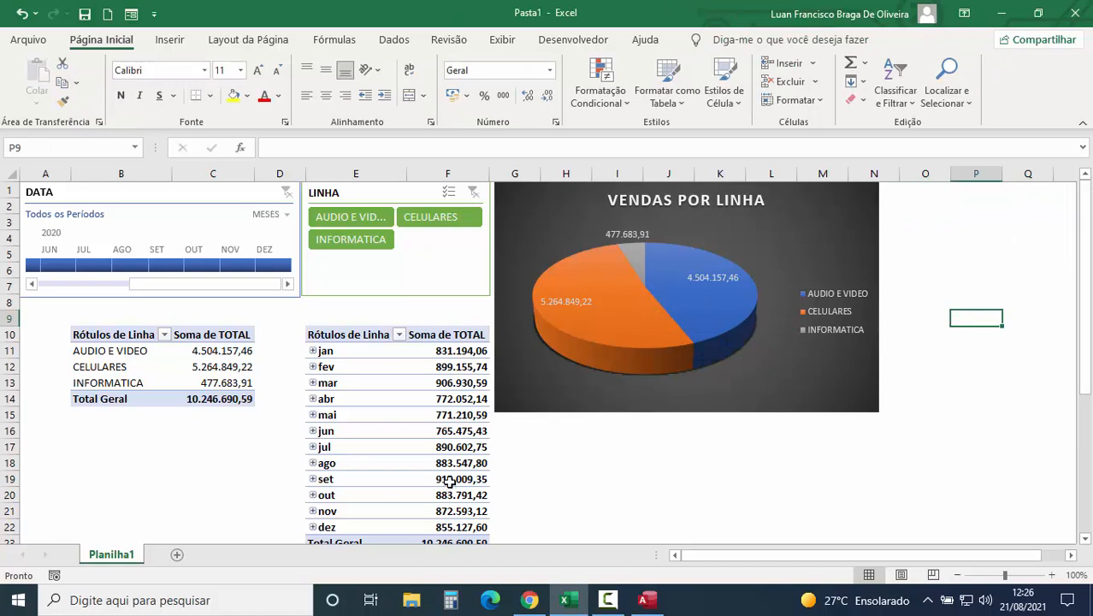
# - Filter the DATA timeline by each single month from July to December 2020, and clear the filter to show all periods
pyautogui.click(96, 267)
pyautogui.click(121, 266)
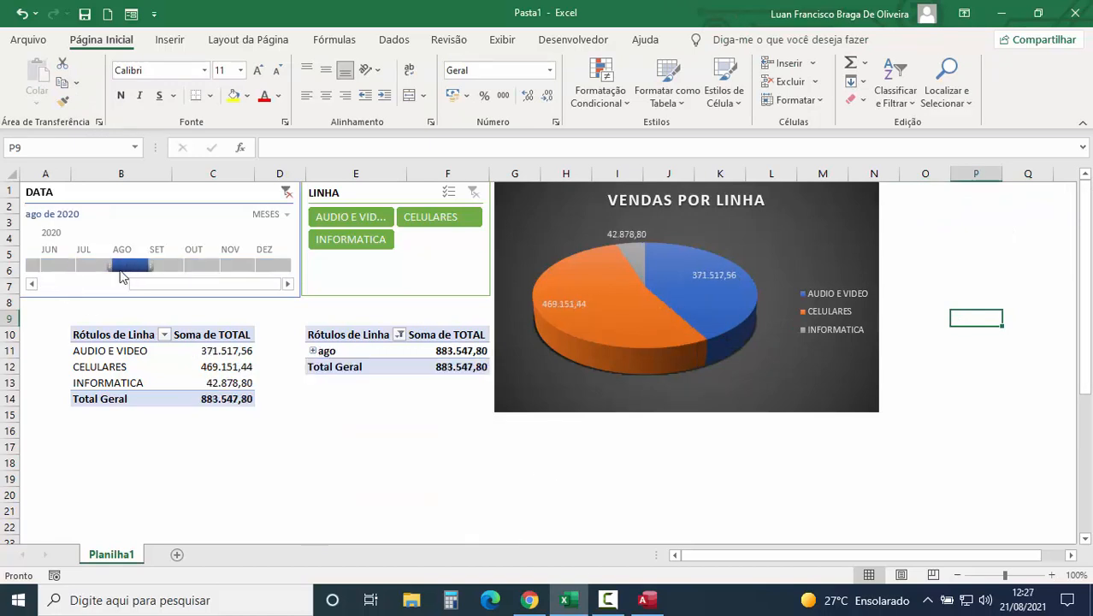
pyautogui.click(161, 272)
pyautogui.click(205, 269)
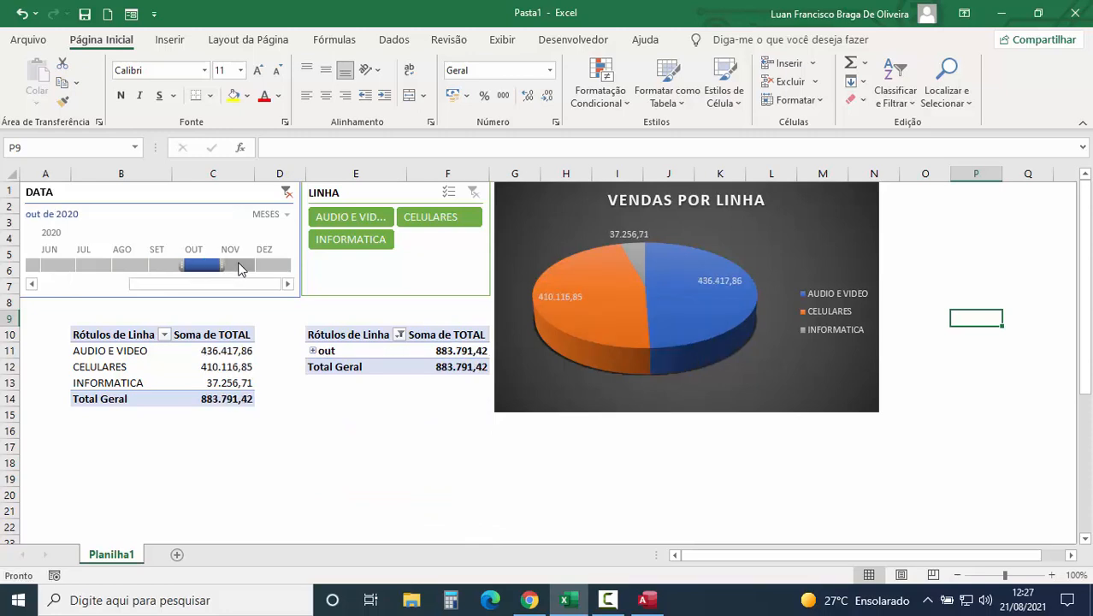
pyautogui.click(235, 266)
pyautogui.click(272, 270)
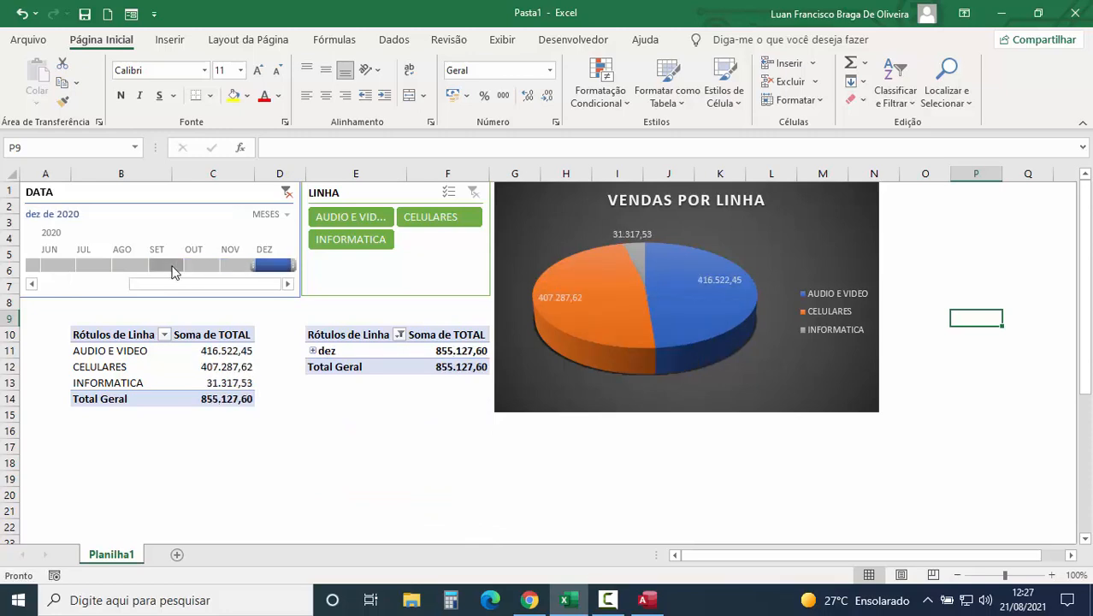
pyautogui.click(287, 192)
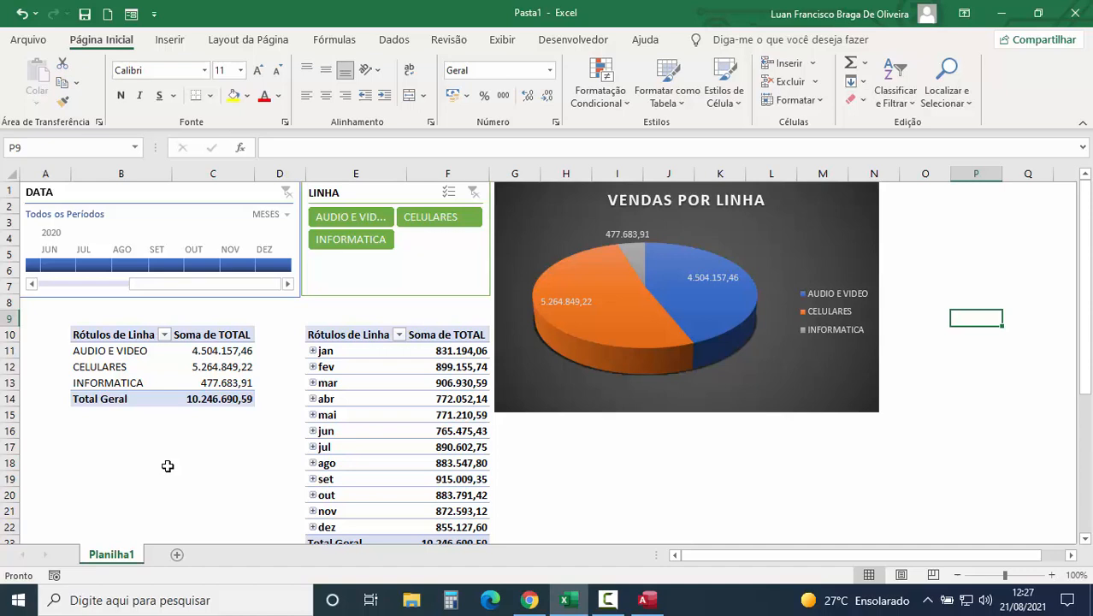
# - Switch to Access, open the Base Dados table and set the first record's TOTAL to 111.199,00
pyautogui.click(647, 600)
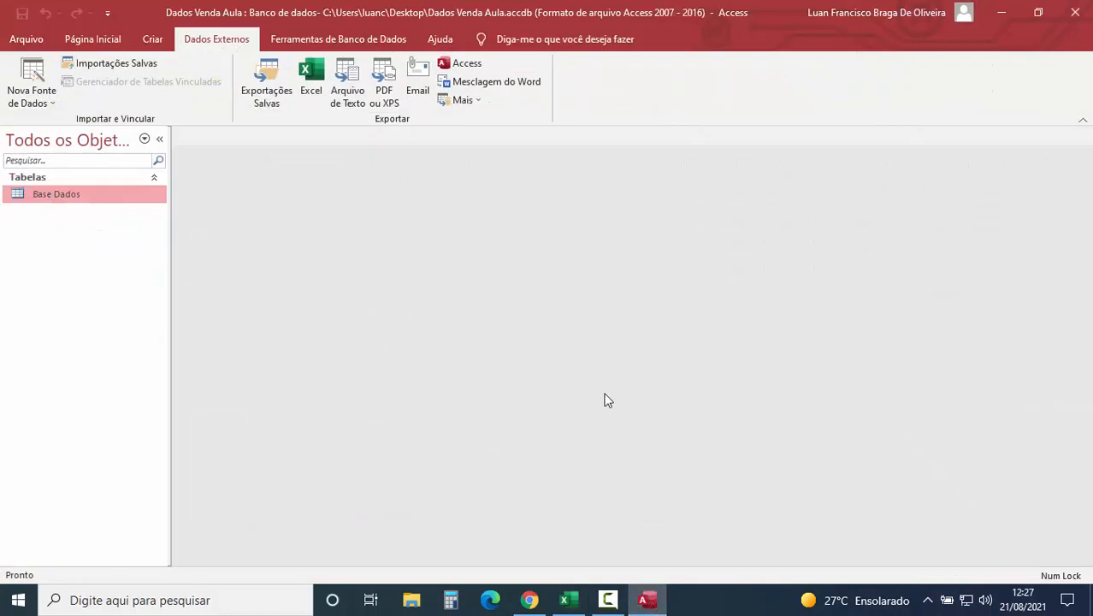
pyautogui.doubleClick(53, 193)
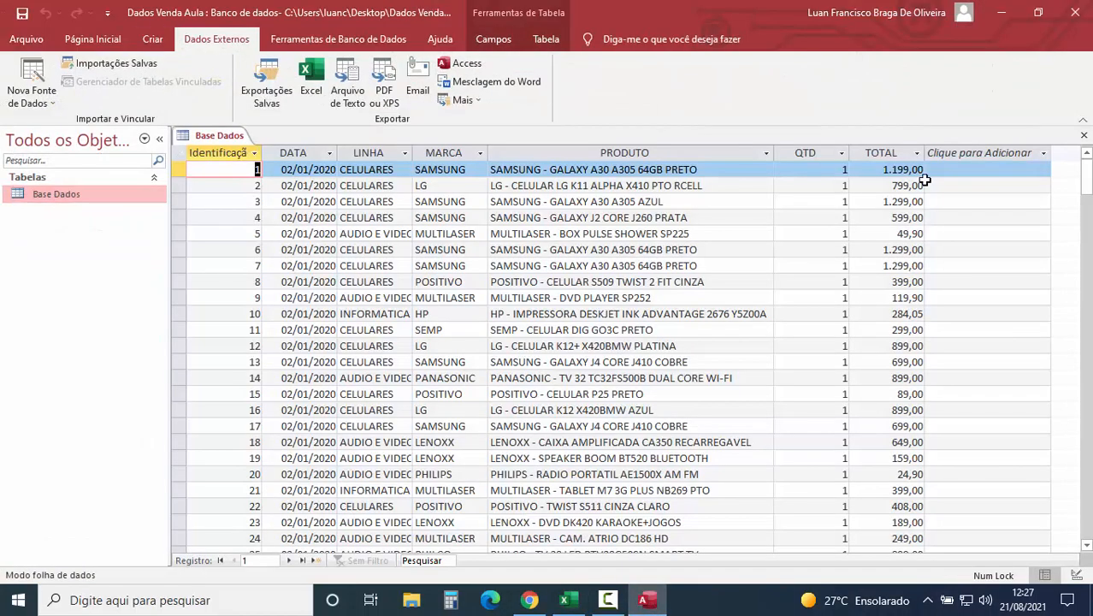
pyautogui.click(890, 169)
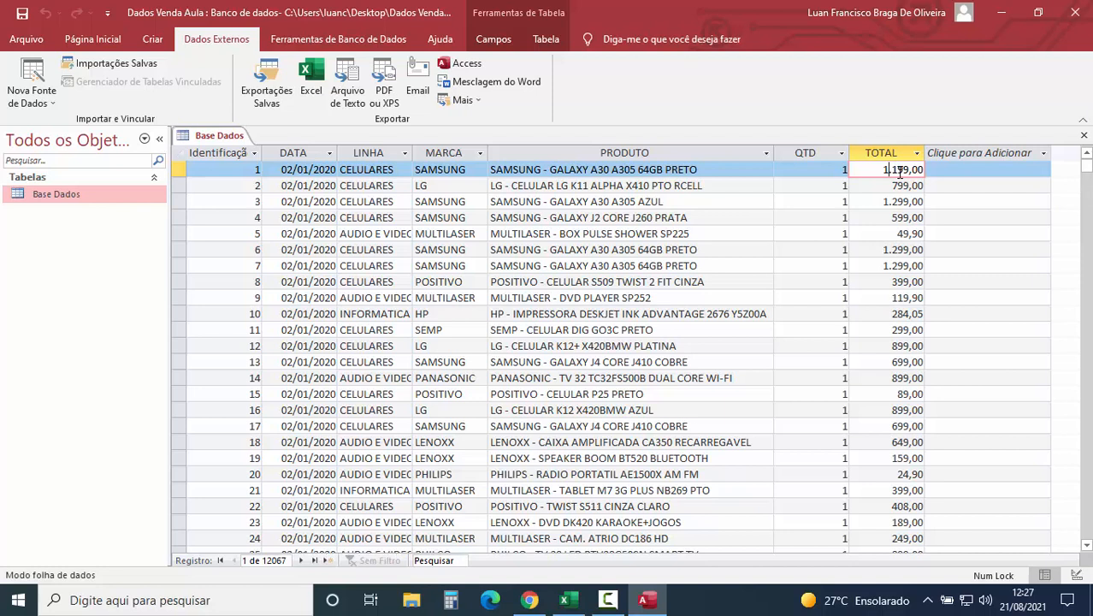
pyautogui.press('Return')
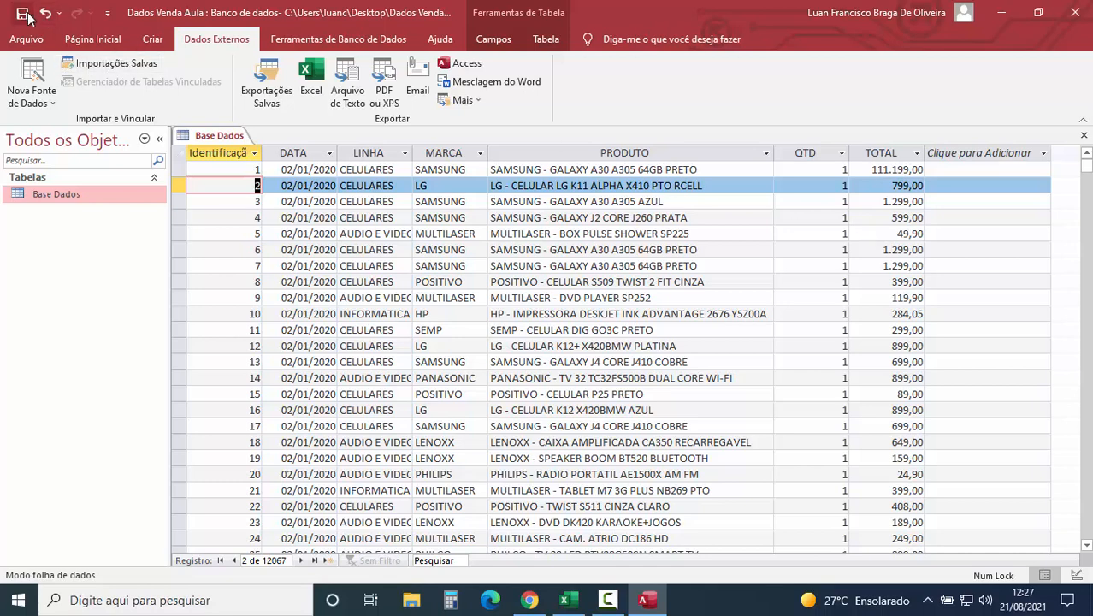
# - Switch back to Excel and refresh all PivotTables and connections with the changed Access data
pyautogui.click(565, 600)
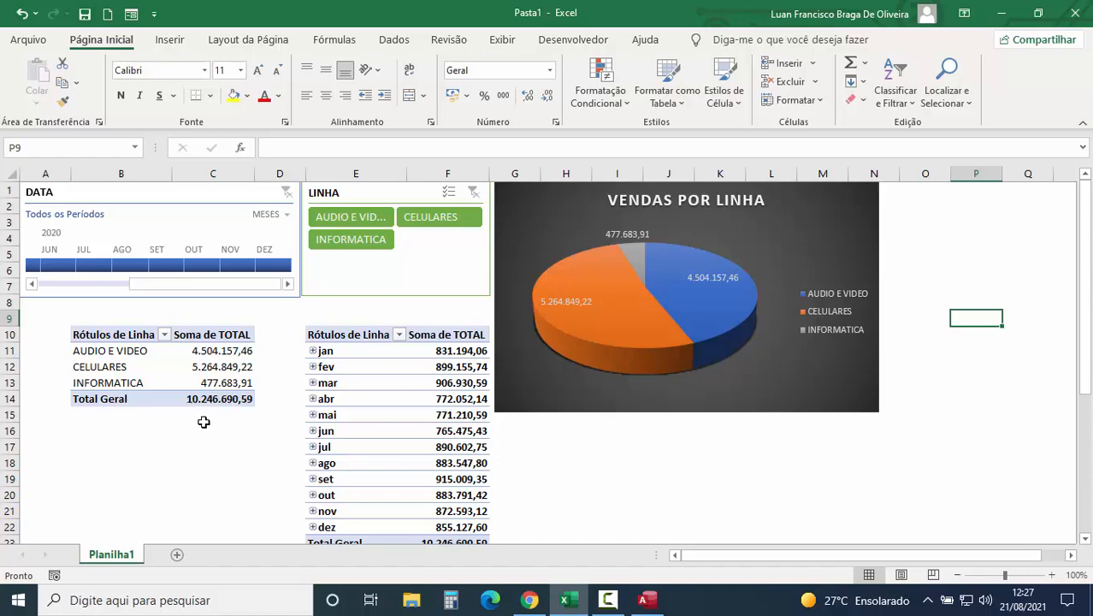
pyautogui.click(113, 369)
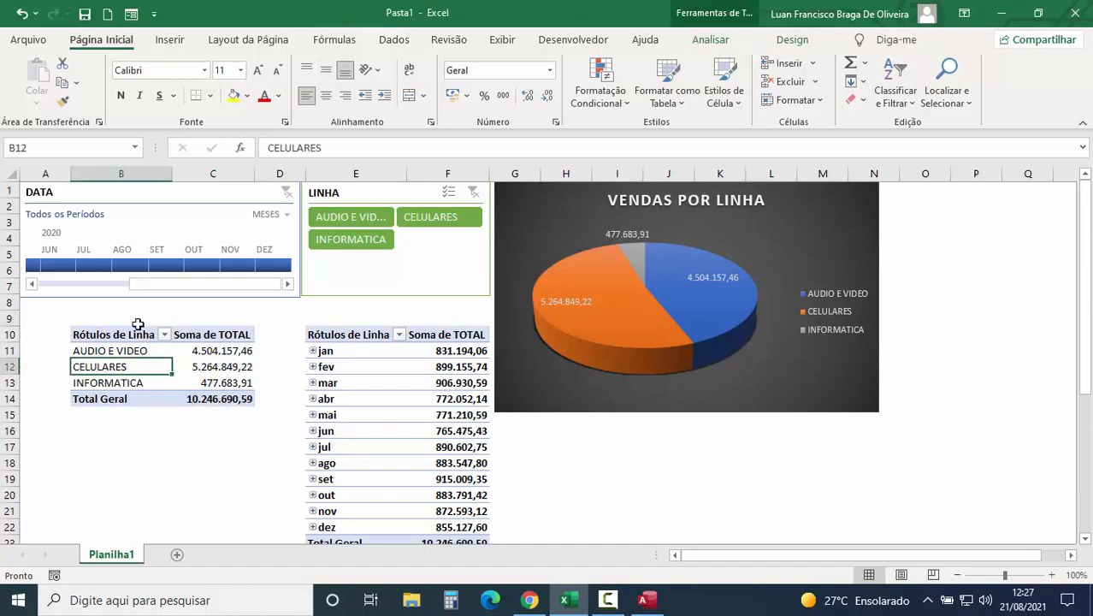
pyautogui.rightClick(103, 368)
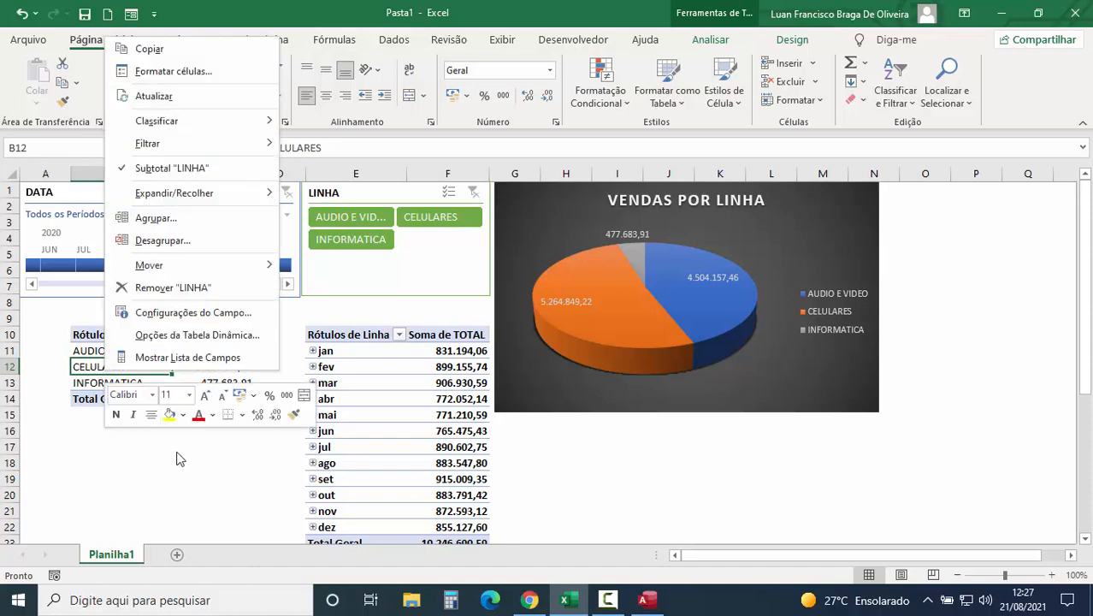
pyautogui.press('Escape')
pyautogui.click(391, 40)
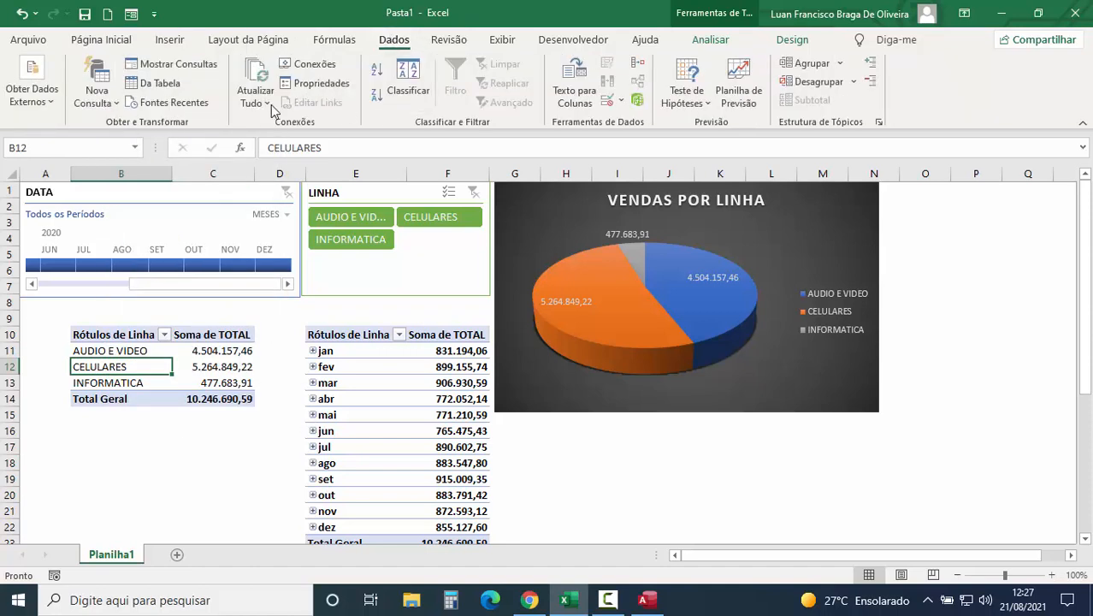
pyautogui.click(257, 103)
pyautogui.click(275, 119)
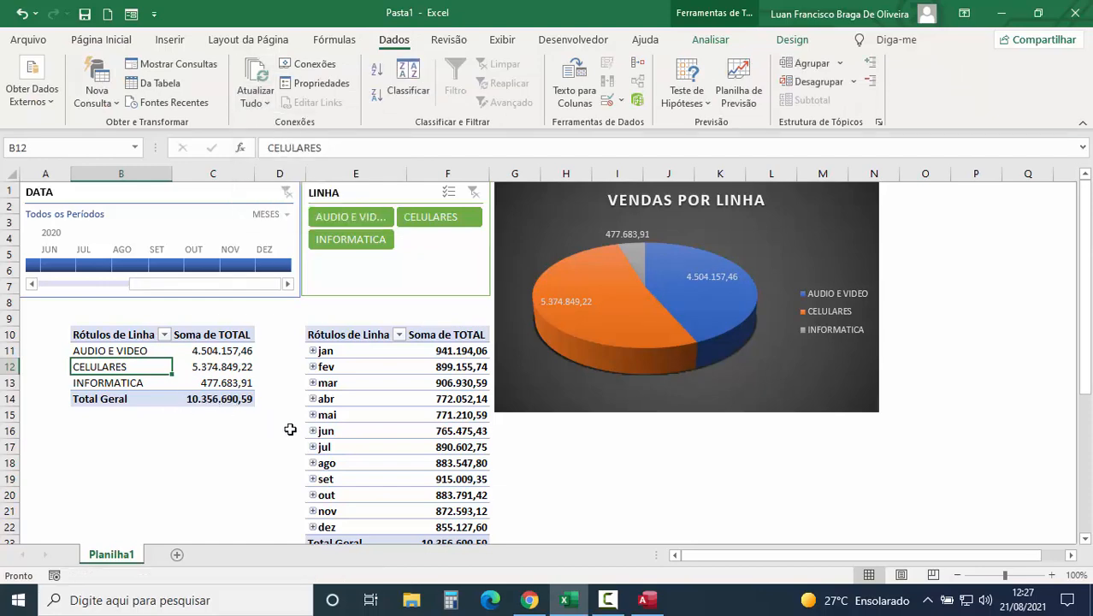
# - Close the Access database and refresh all of the workbook's data in Excel again
pyautogui.click(648, 601)
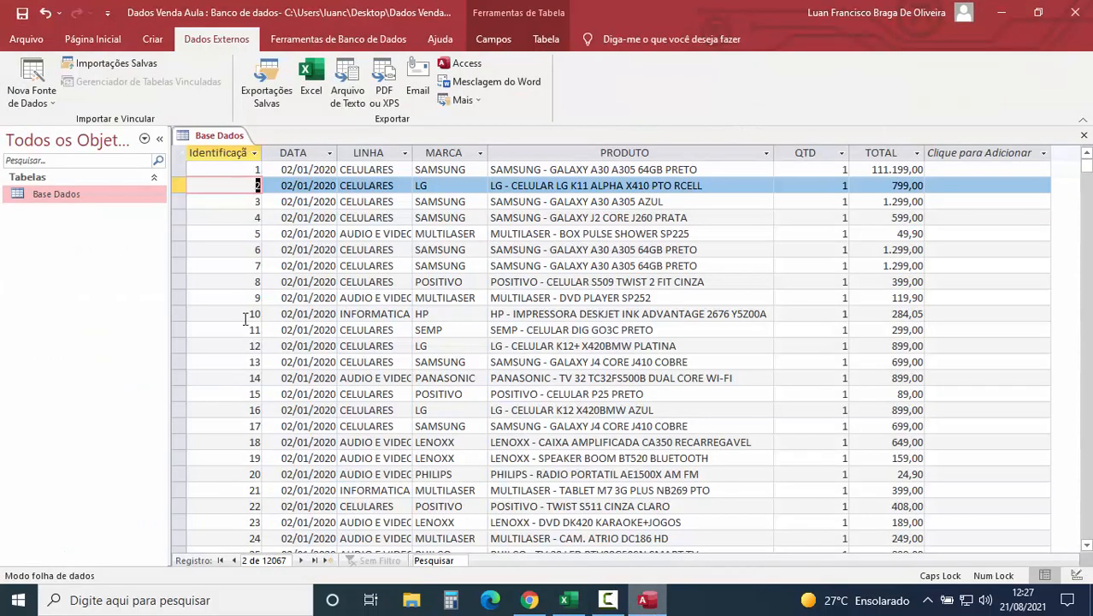
pyautogui.click(1076, 12)
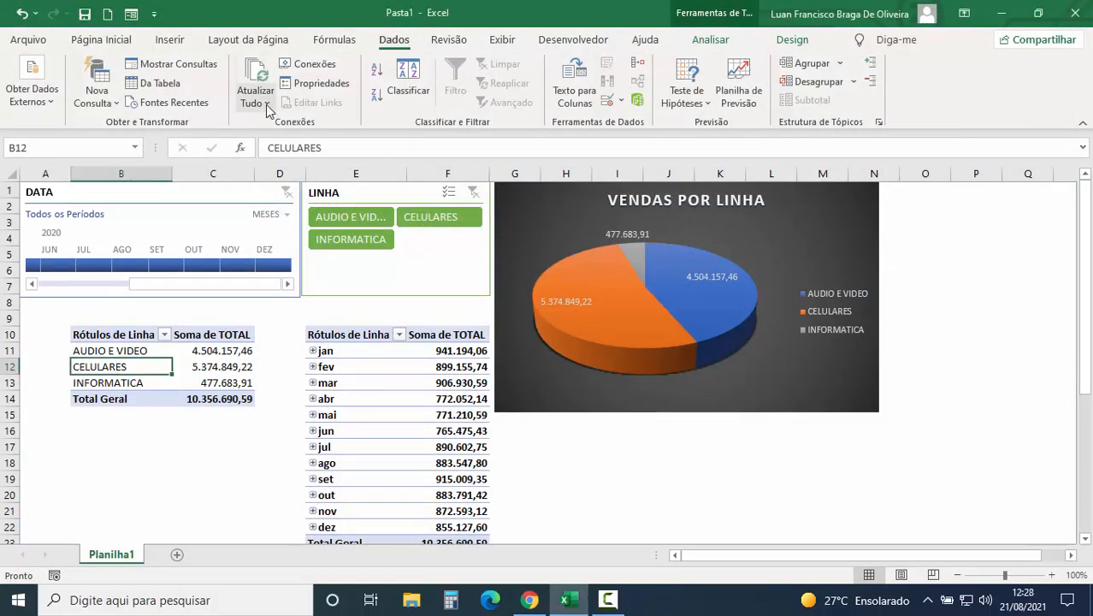
pyautogui.click(267, 103)
pyautogui.click(265, 121)
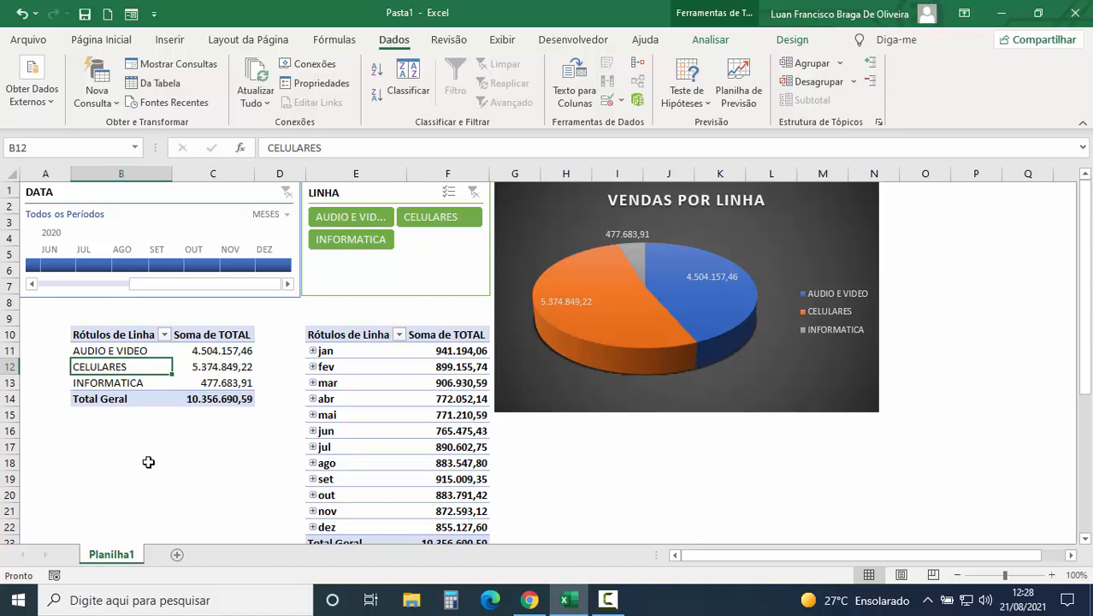
# - Start recording a macro named Atualizar, stored in this workbook
pyautogui.moveTo(119, 383); pyautogui.dragTo(120, 352)
pyautogui.click(117, 367)
pyautogui.click(571, 41)
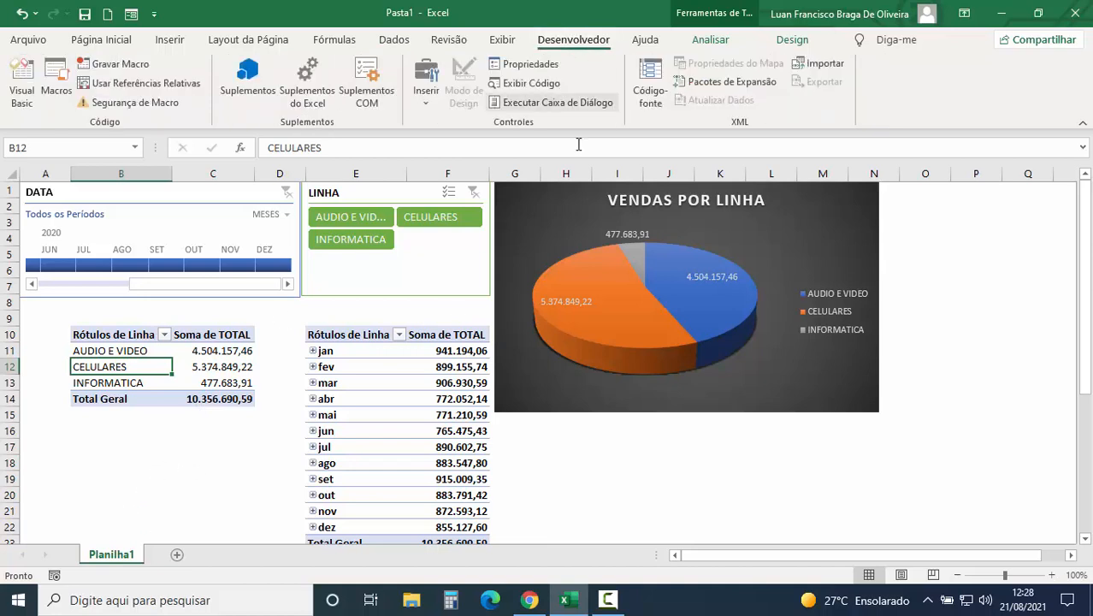
pyautogui.click(109, 67)
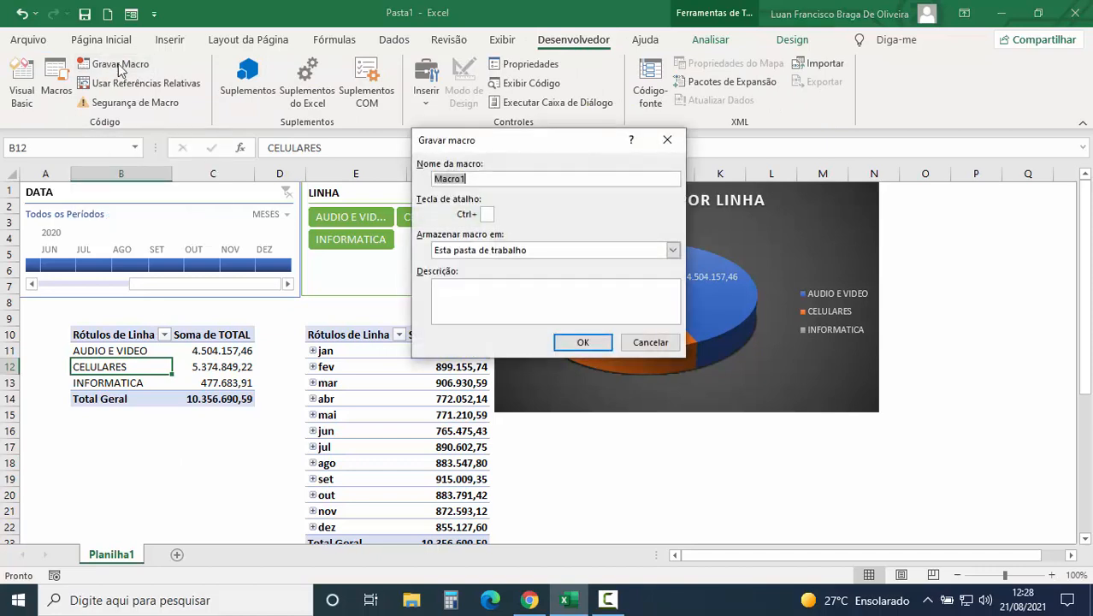
pyautogui.write('Atualizar')
pyautogui.click(583, 342)
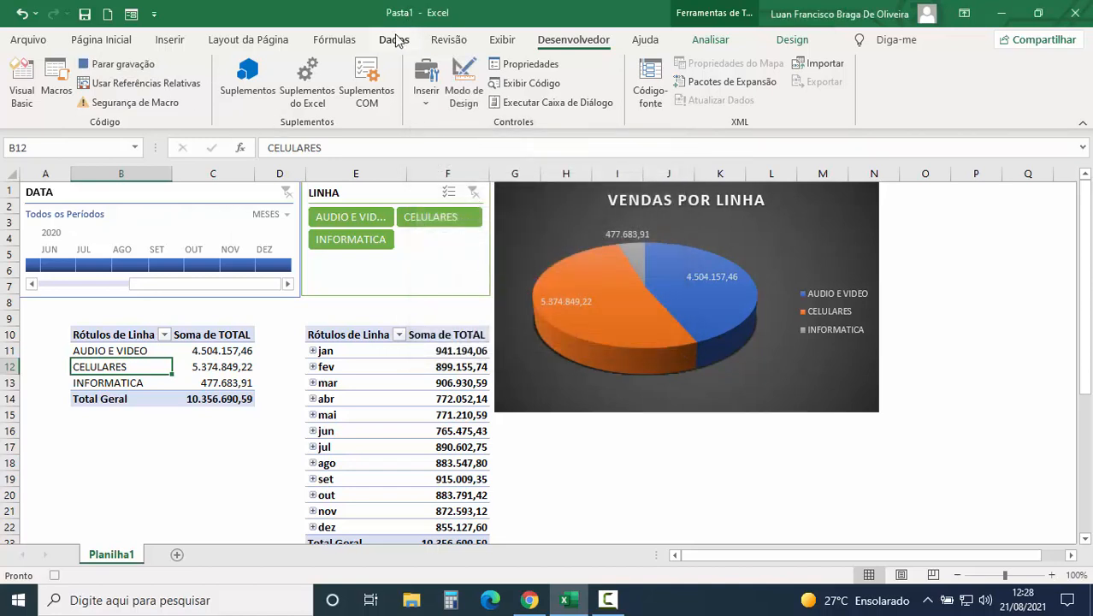
# - Record a refresh of all workbook data in the Atualizar macro and stop the recording
pyautogui.click(393, 42)
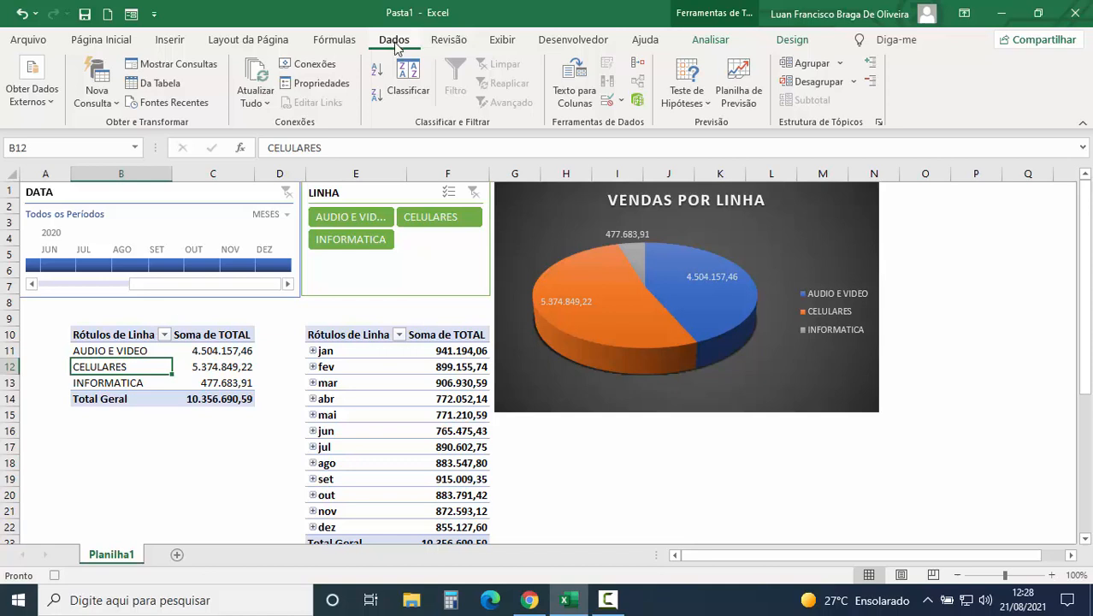
pyautogui.click(256, 101)
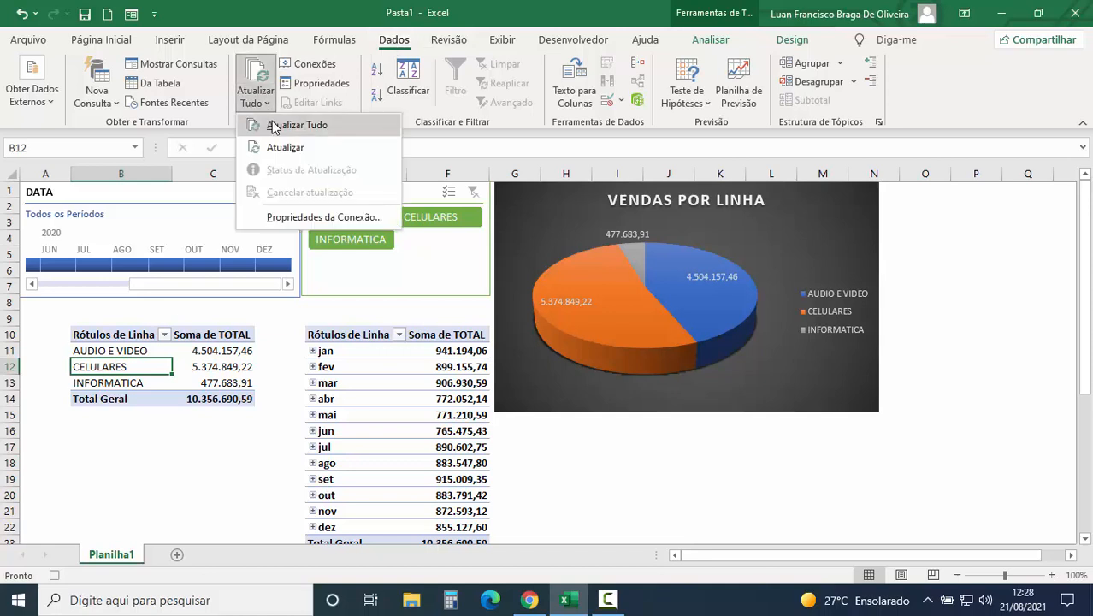
pyautogui.click(273, 126)
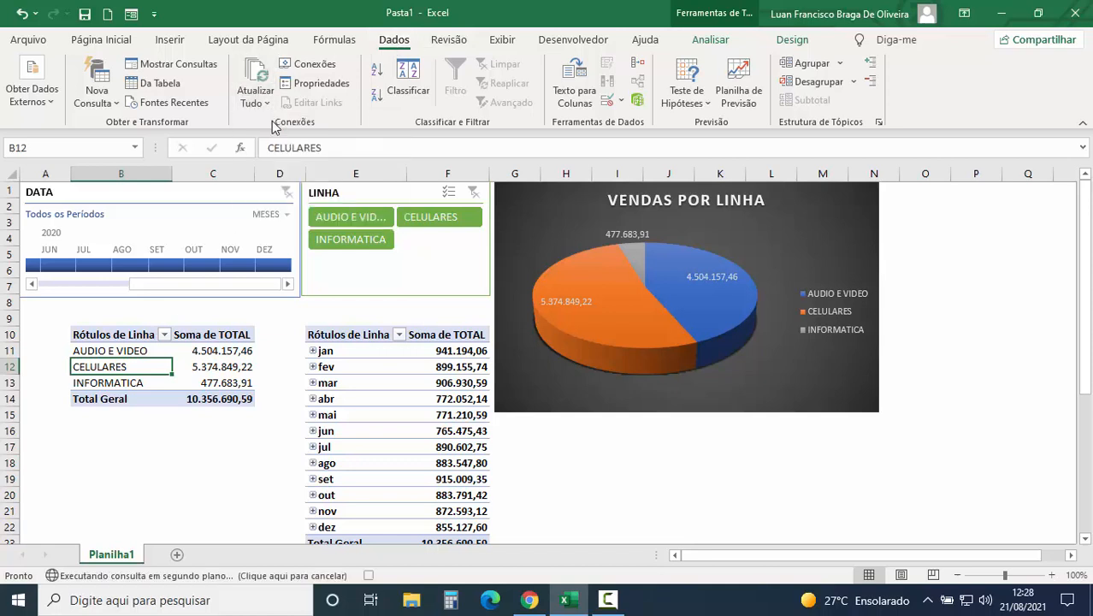
pyautogui.click(557, 37)
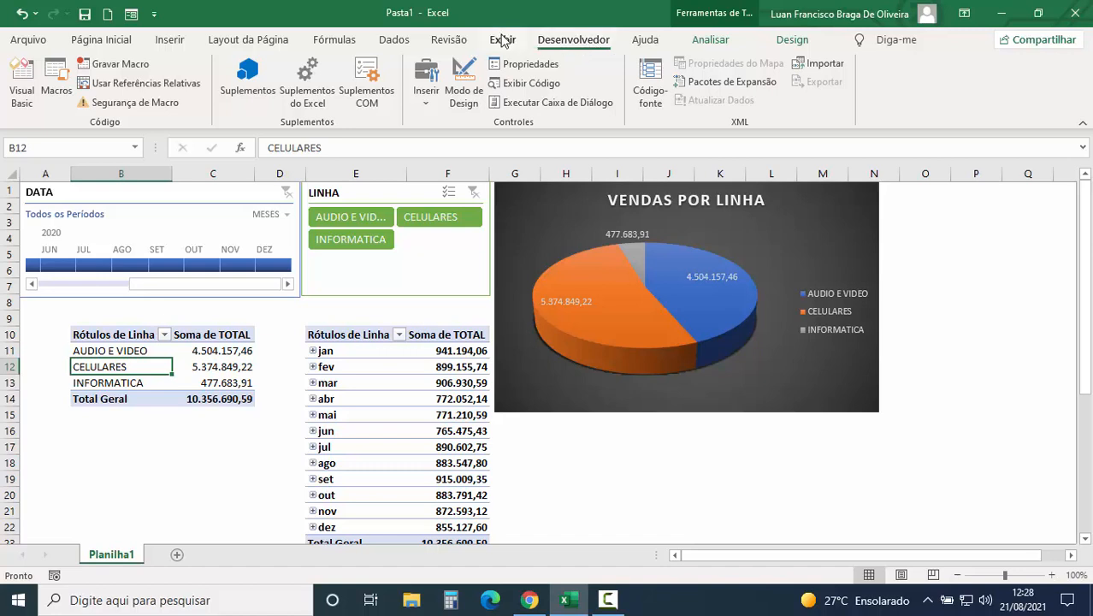
# - Make sure the Desenvolvedor tab is enabled in the ribbon customization options and accept the settings
pyautogui.click(503, 41)
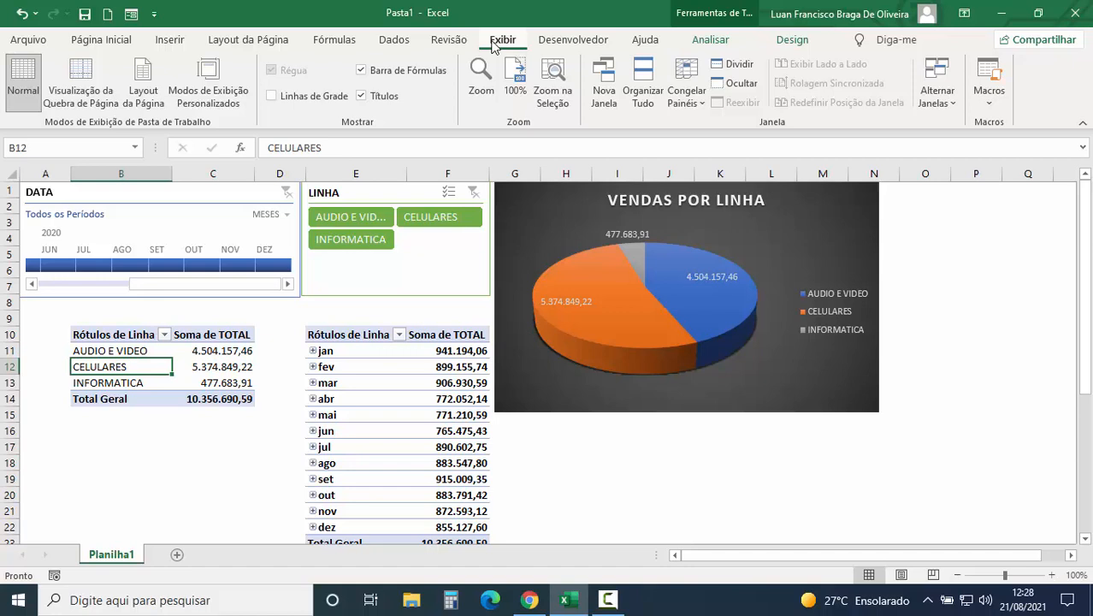
pyautogui.rightClick(494, 46)
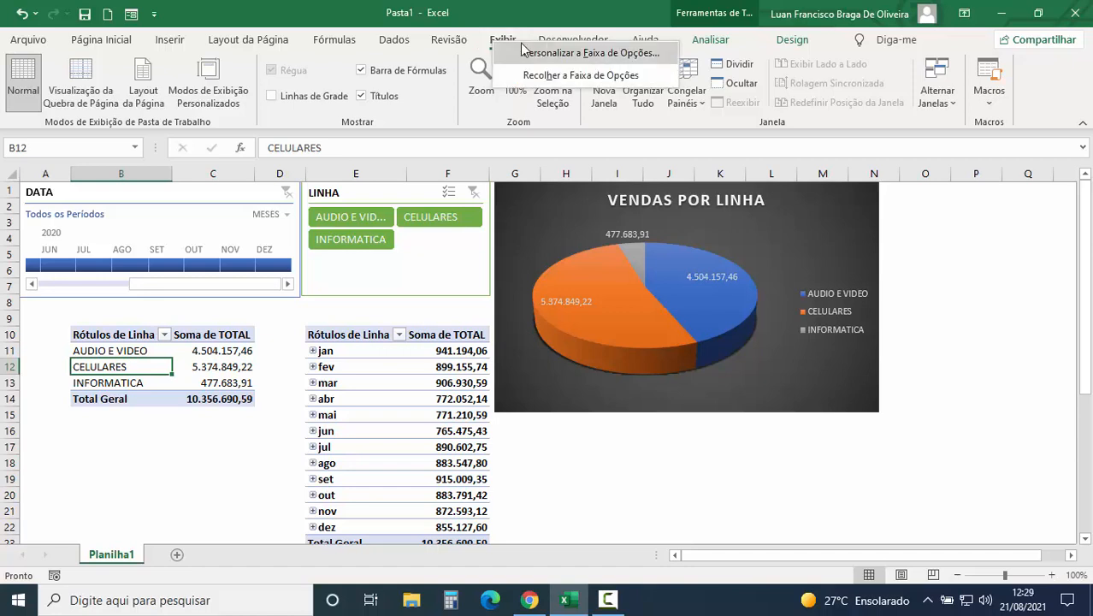
pyautogui.click(555, 54)
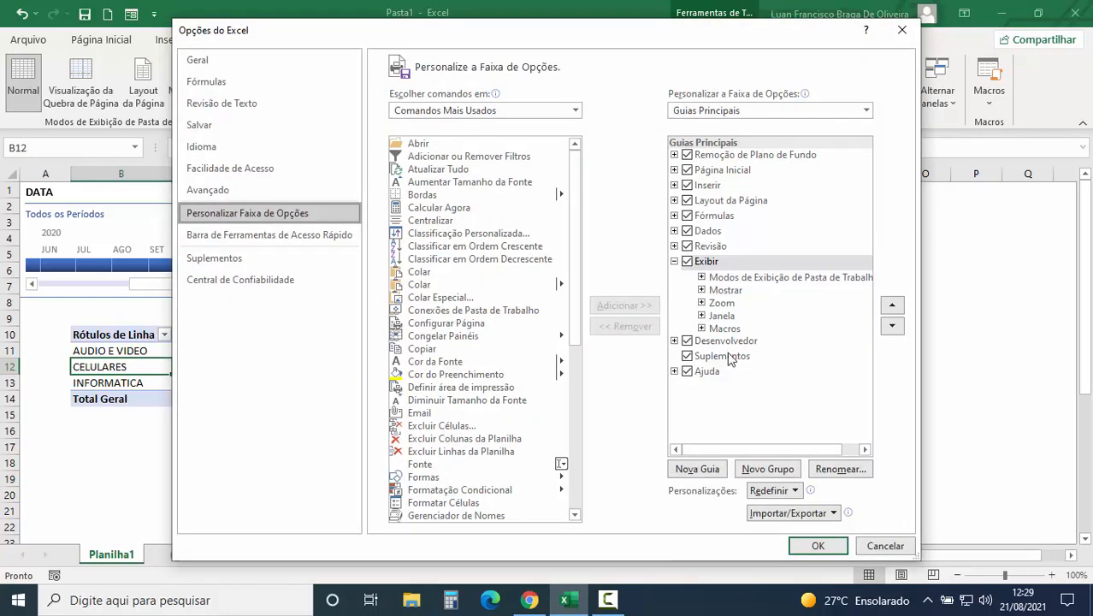
pyautogui.click(687, 341)
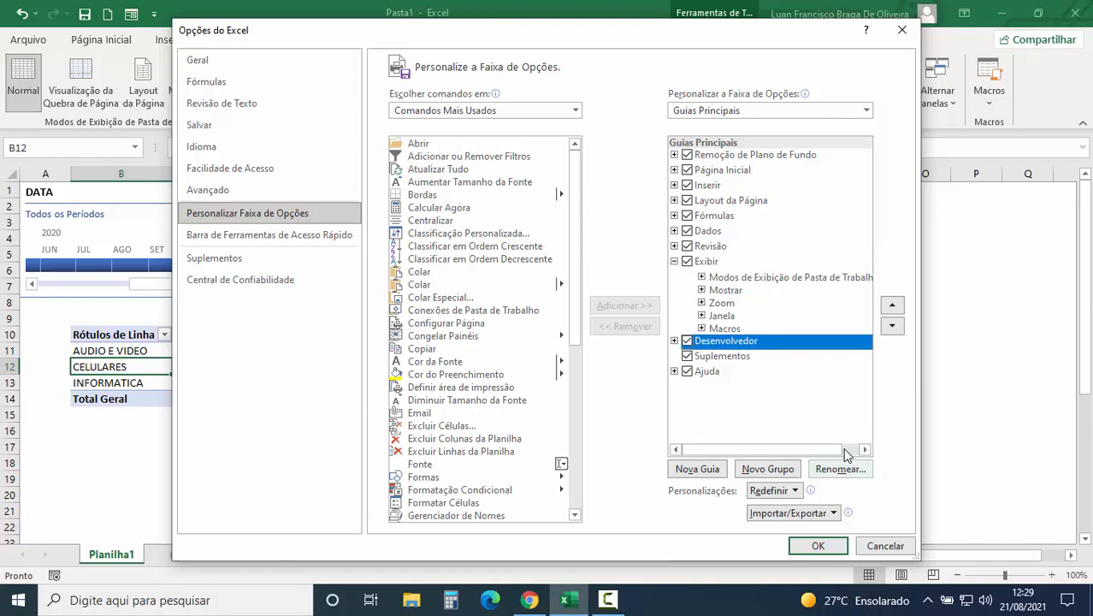
pyautogui.click(818, 545)
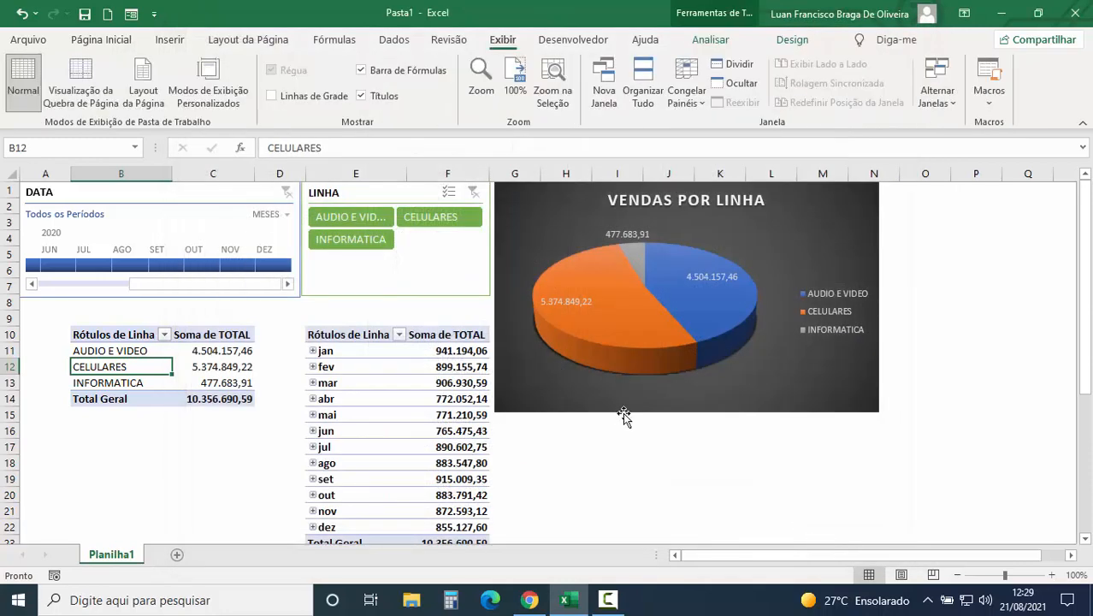
# - Start recording a new macro named teste, stored in this workbook
pyautogui.click(573, 43)
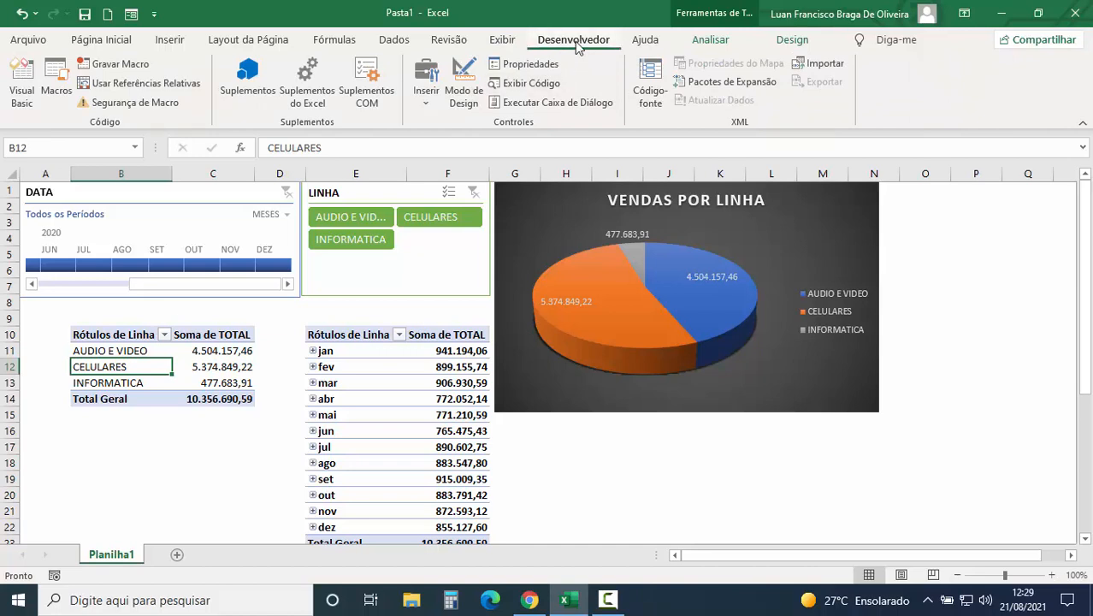
pyautogui.click(111, 64)
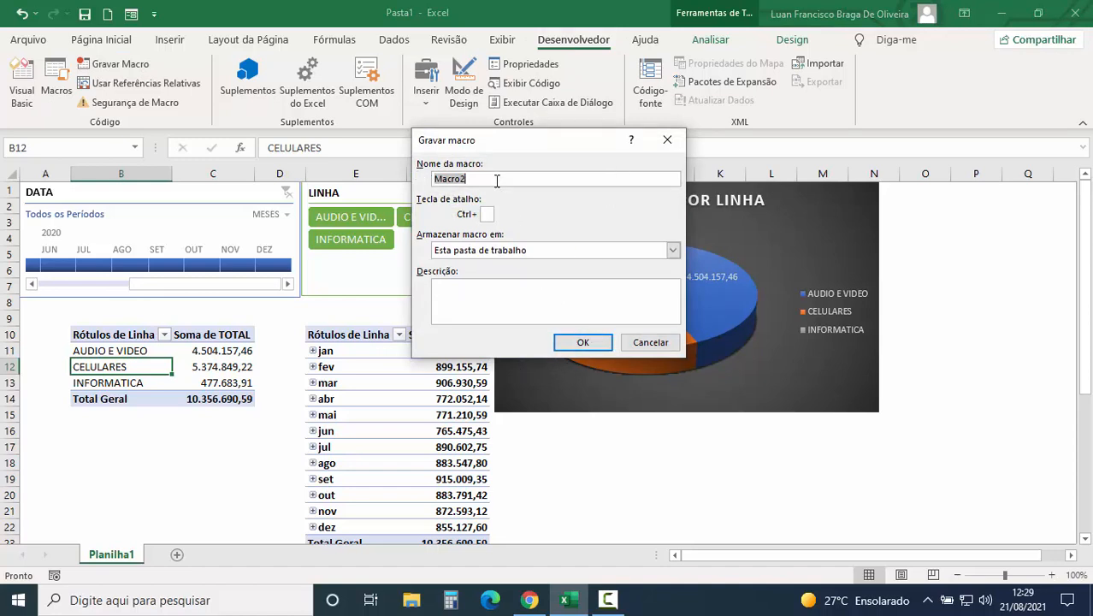
pyautogui.write('teste')
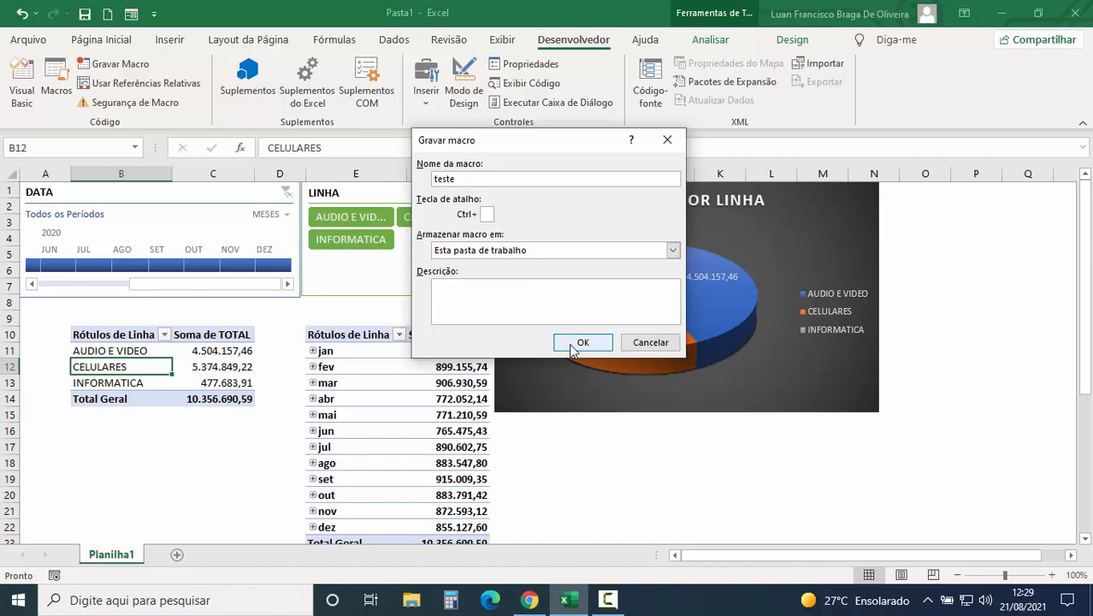
pyautogui.click(582, 342)
# - Record a refresh of all workbook data in the teste macro and stop the recording
pyautogui.click(394, 41)
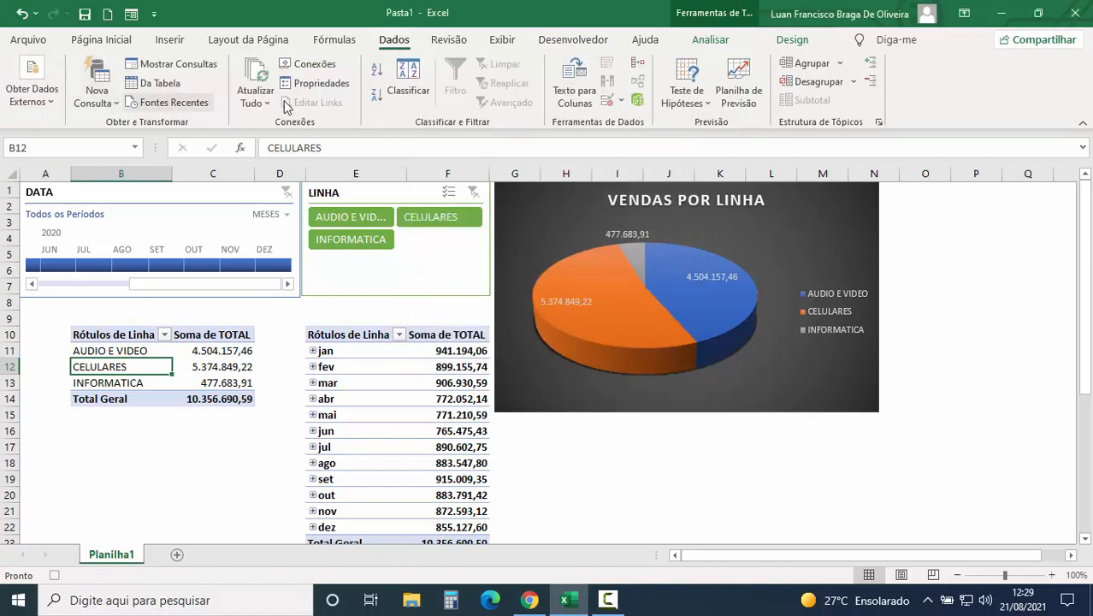
pyautogui.click(256, 101)
pyautogui.click(268, 128)
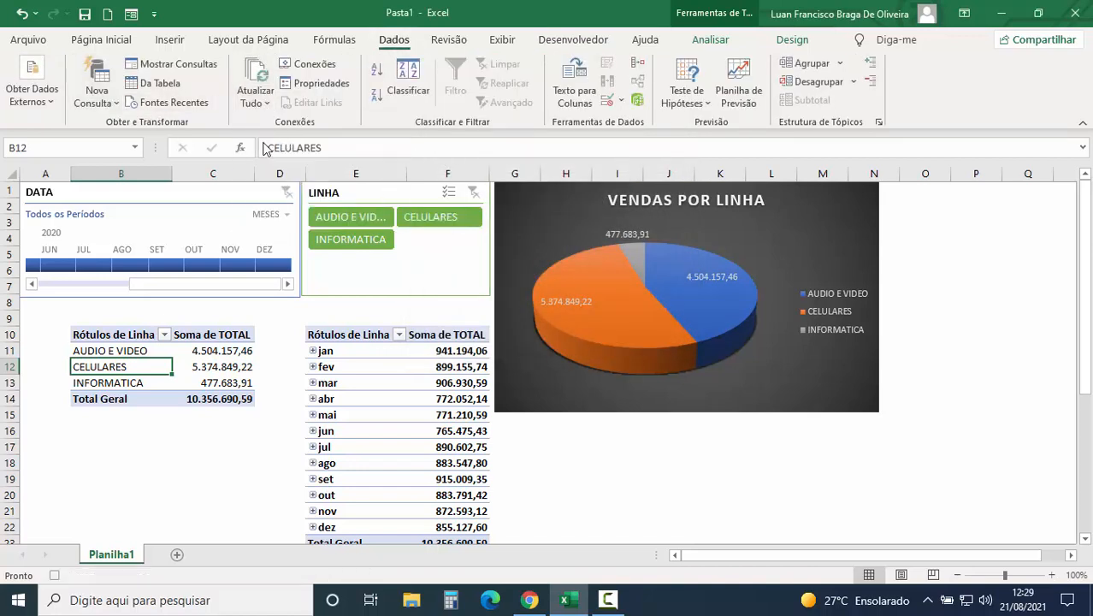
pyautogui.click(571, 39)
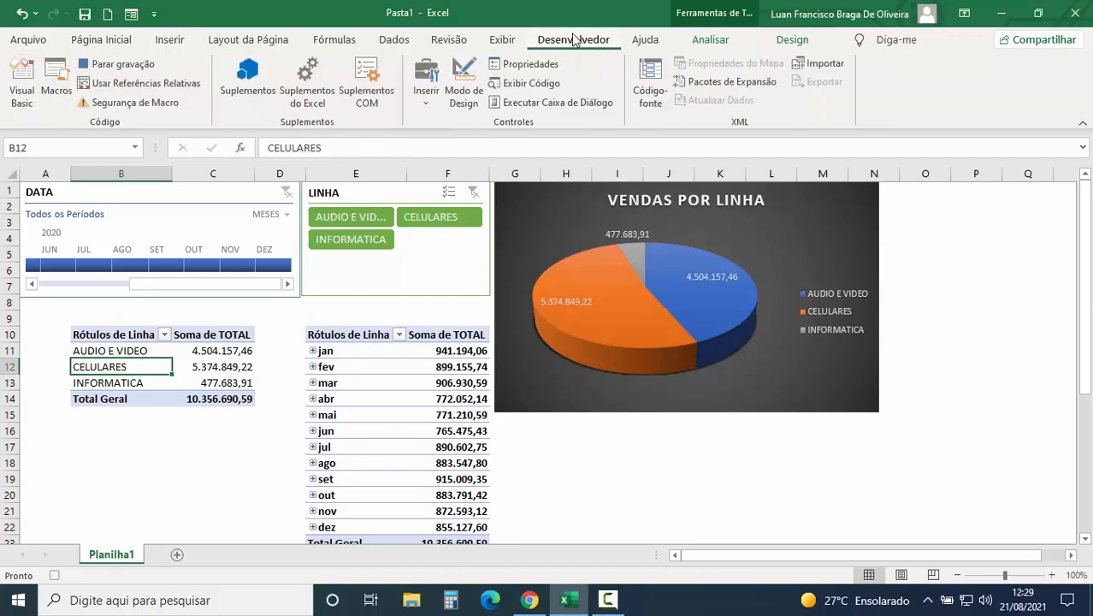
pyautogui.click(123, 65)
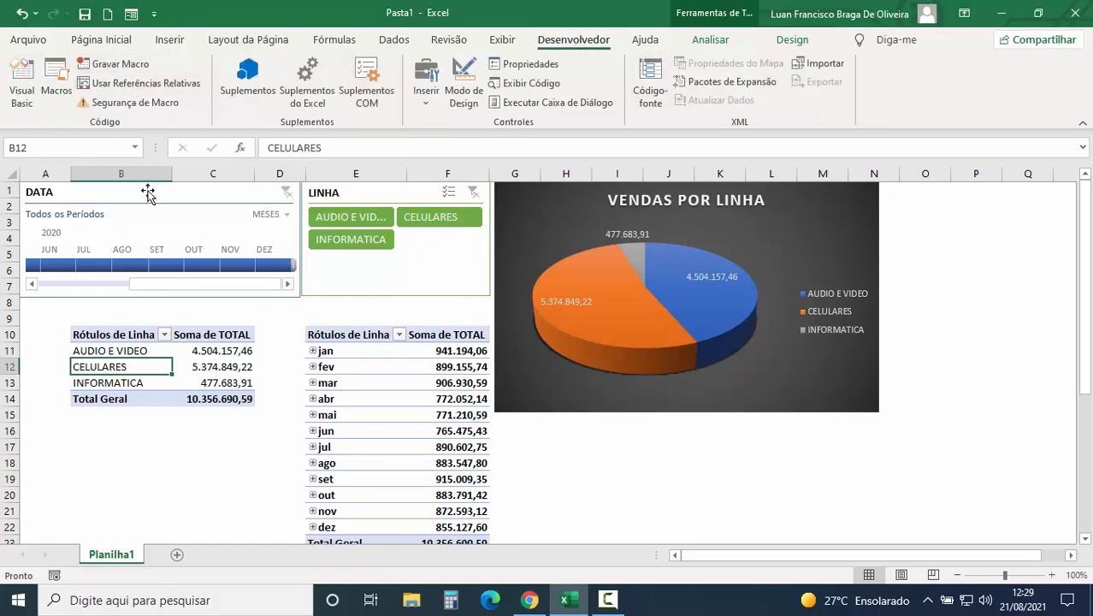
# - Open the Visual Basic editor, close and restore the Project Explorer, and open the code of Módulo1
pyautogui.click(23, 98)
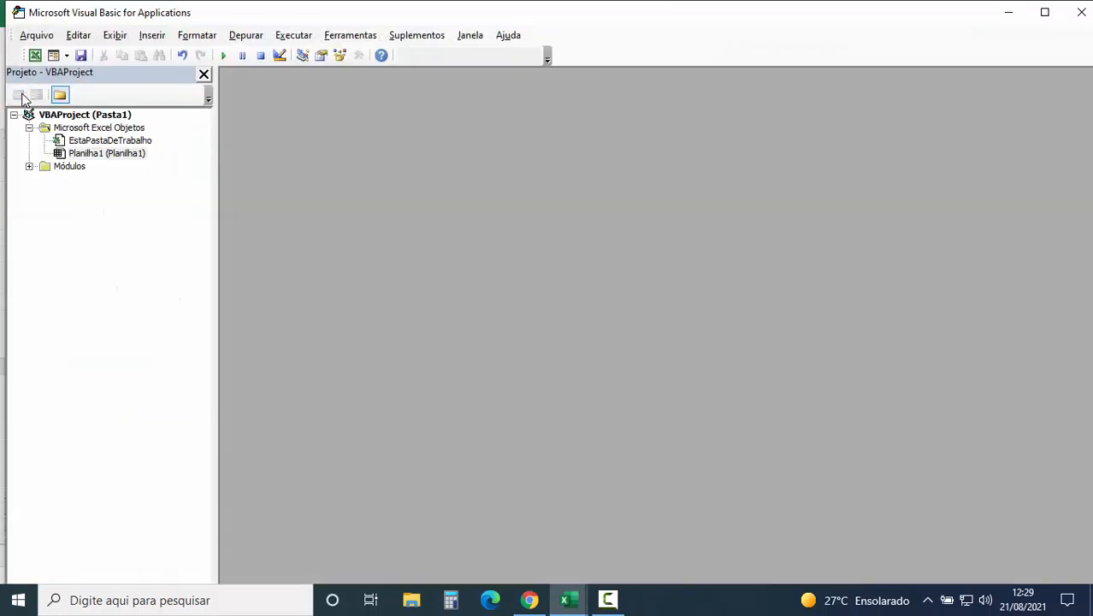
pyautogui.click(205, 74)
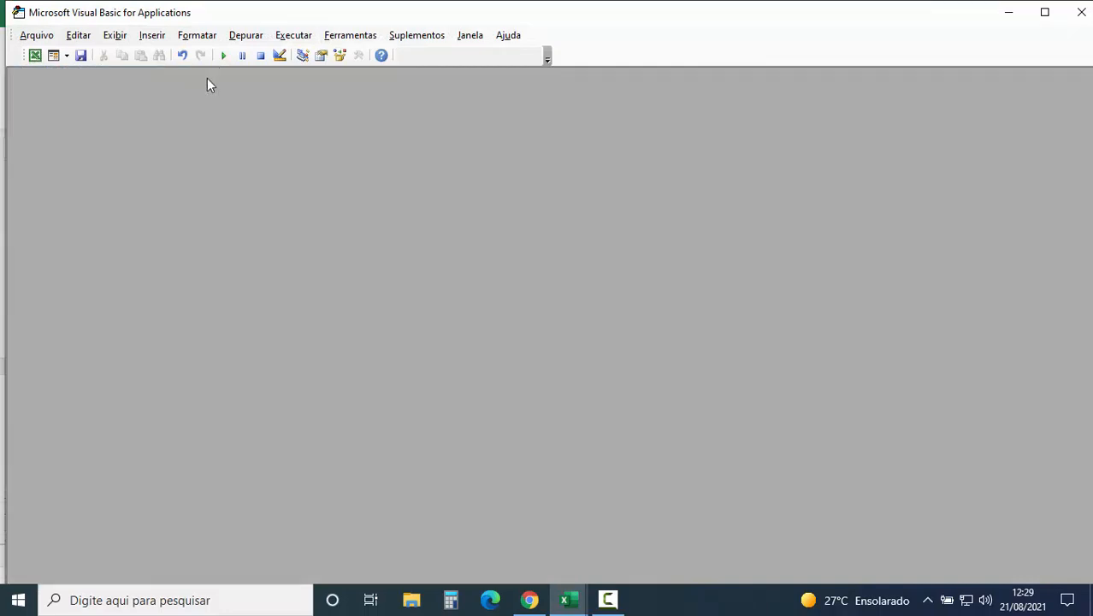
pyautogui.click(117, 37)
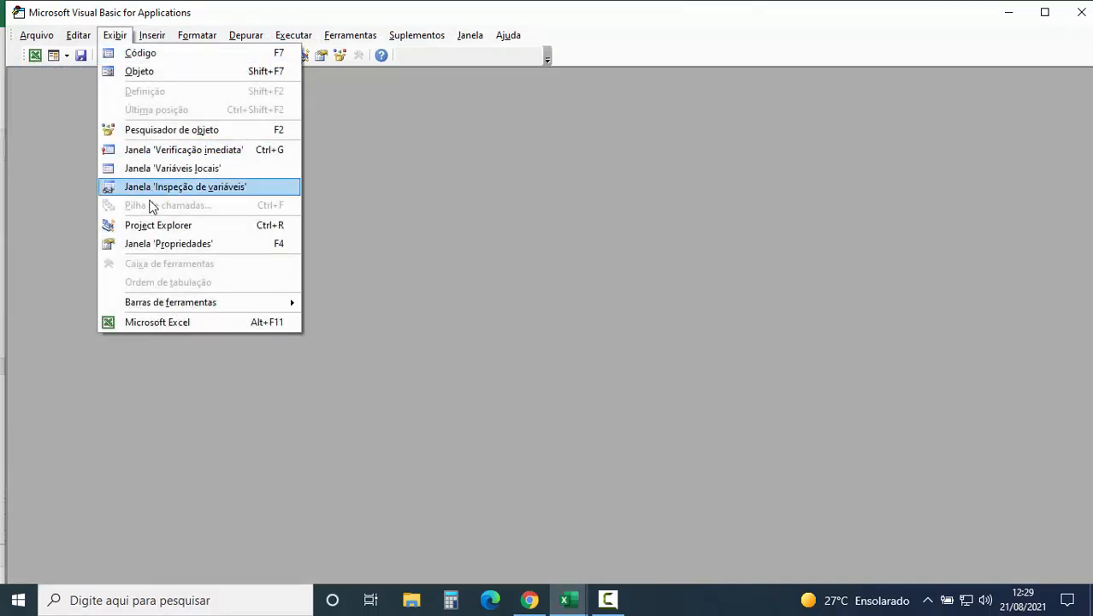
pyautogui.click(157, 221)
pyautogui.click(30, 167)
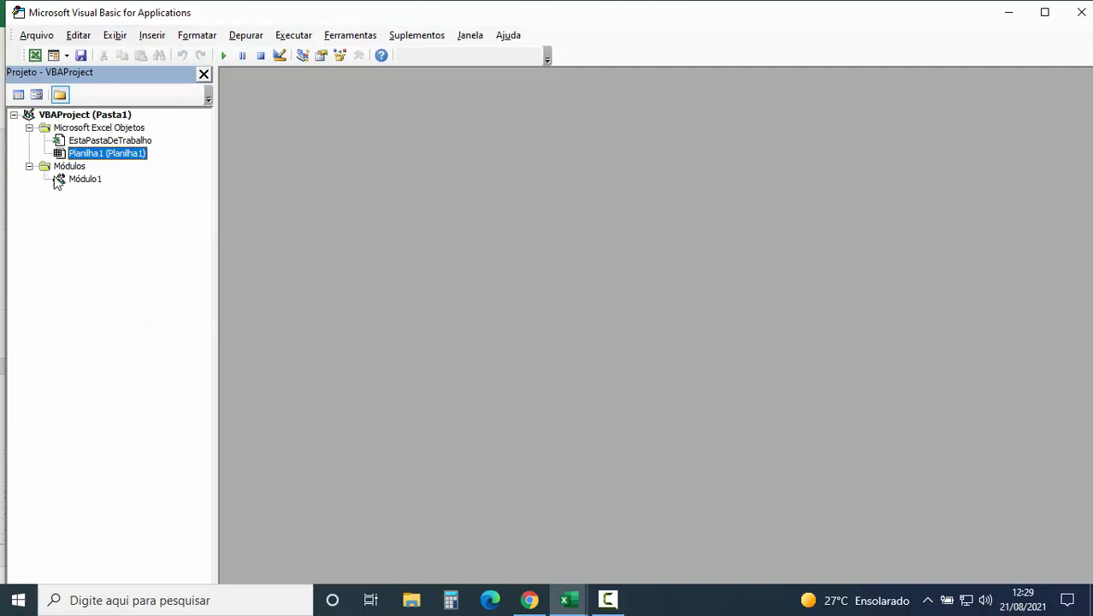
pyautogui.doubleClick(89, 187)
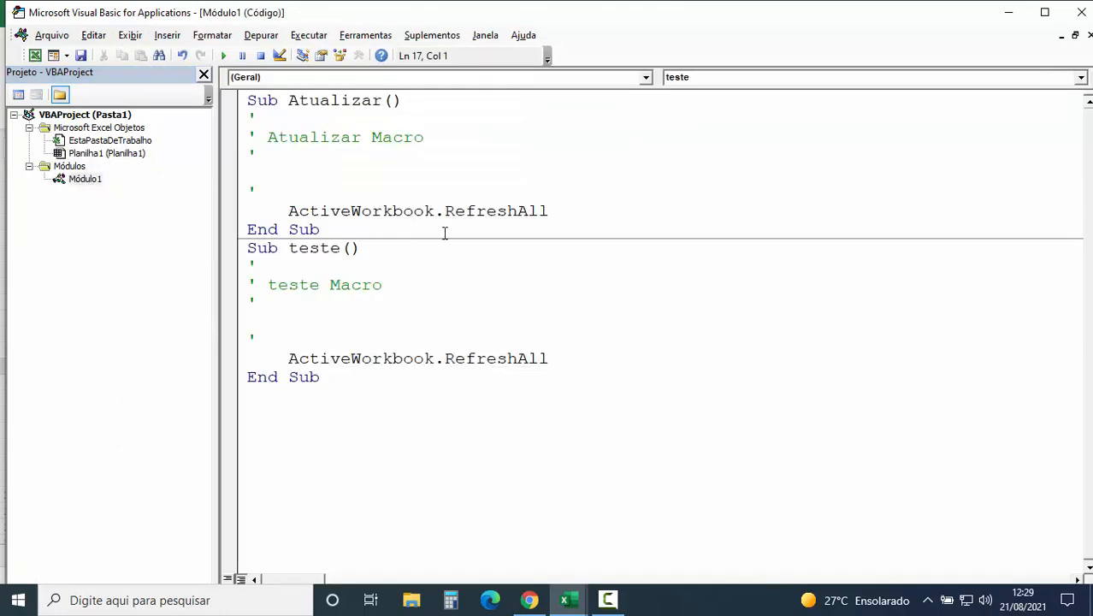
# - Add two blank lines below ActiveWorkbook.RefreshAll in the Atualizar macro and copy that statement
pyautogui.click(578, 209)
pyautogui.press('Return')
pyautogui.press('Return')
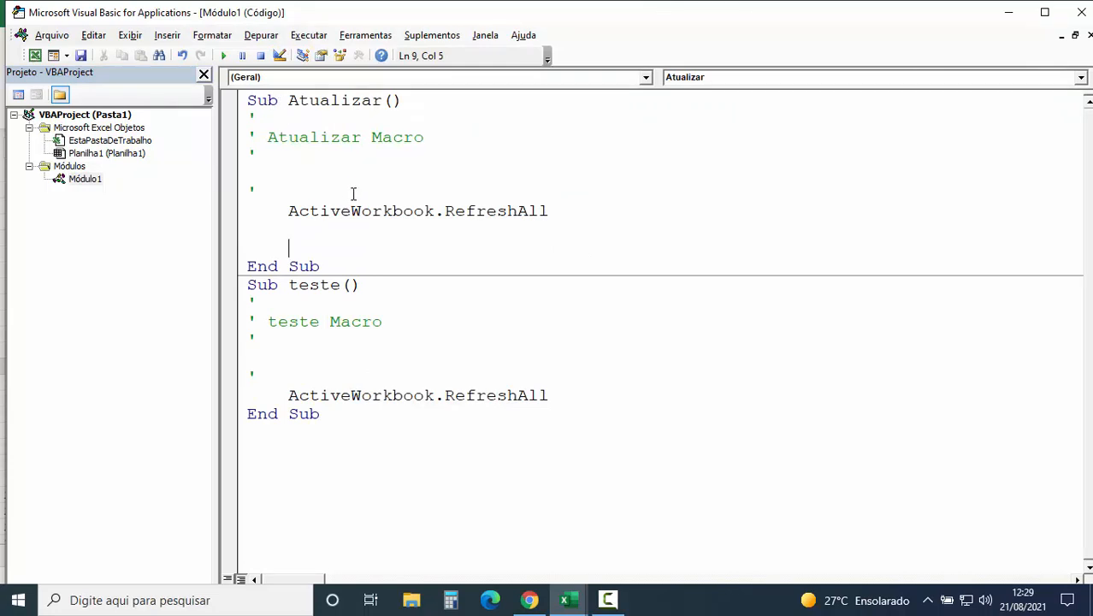
pyautogui.moveTo(559, 211); pyautogui.dragTo(291, 214)
pyautogui.hotkey('ctrl', 'c')
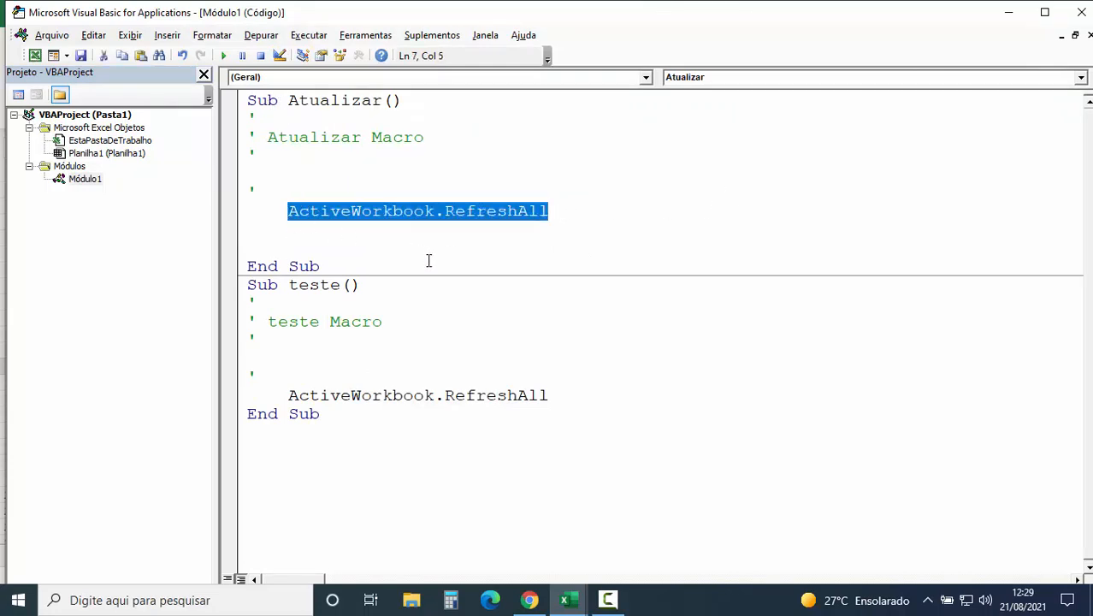
# - Return to the workbook and rename the sheet Planilha1 as Relatórios
pyautogui.click(35, 55)
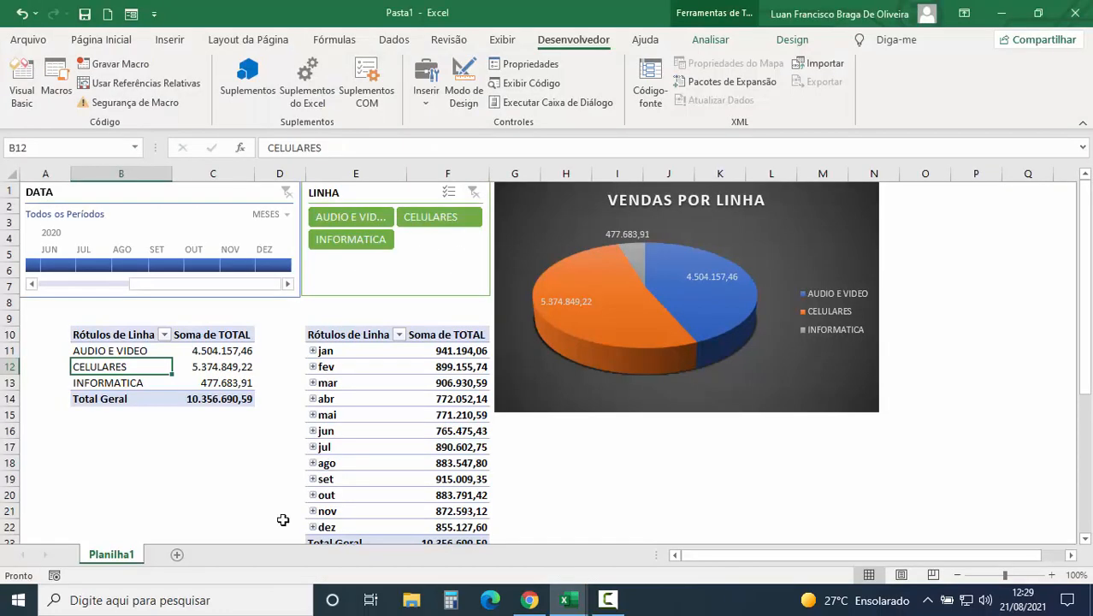
pyautogui.rightClick(117, 556)
pyautogui.click(181, 387)
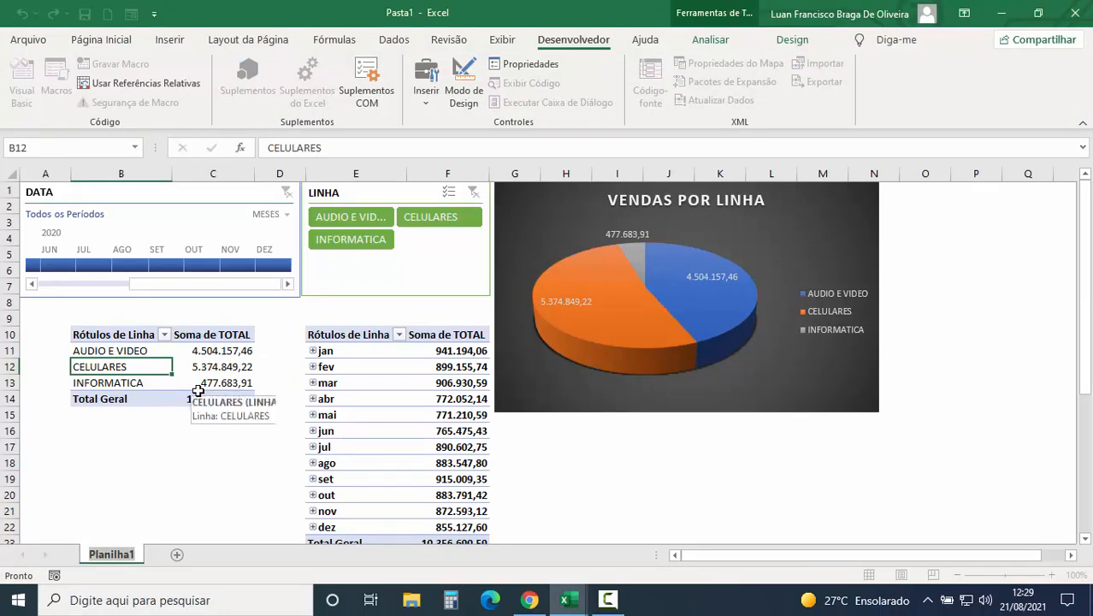
pyautogui.write('Relatórios')
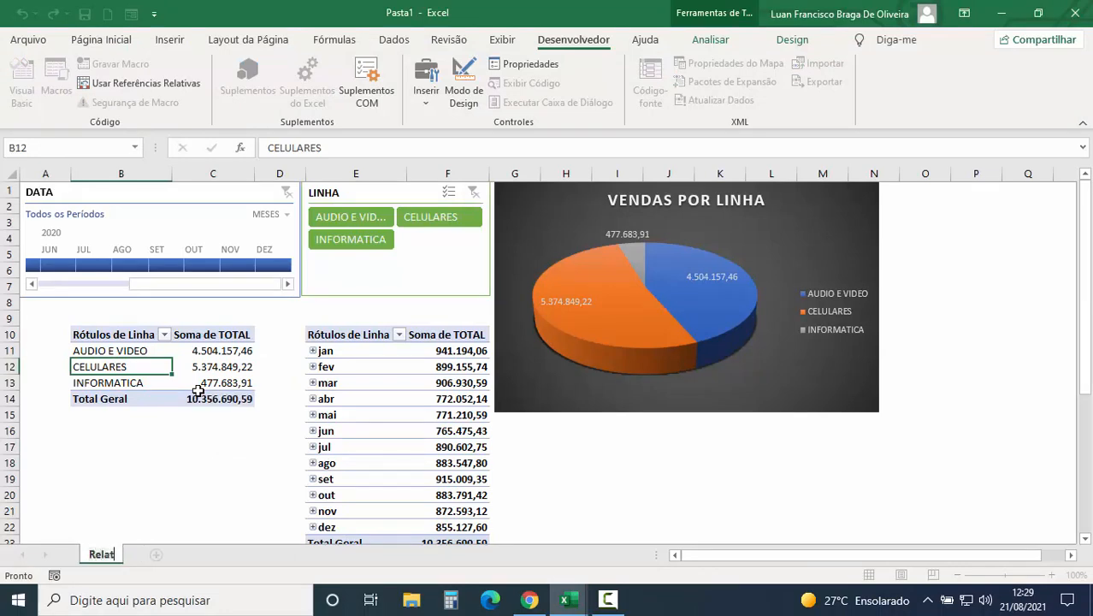
pyautogui.click(127, 430)
# - Open the Relatórios sheet's code in the Visual Basic editor and choose the Worksheet object for its events
pyautogui.click(24, 87)
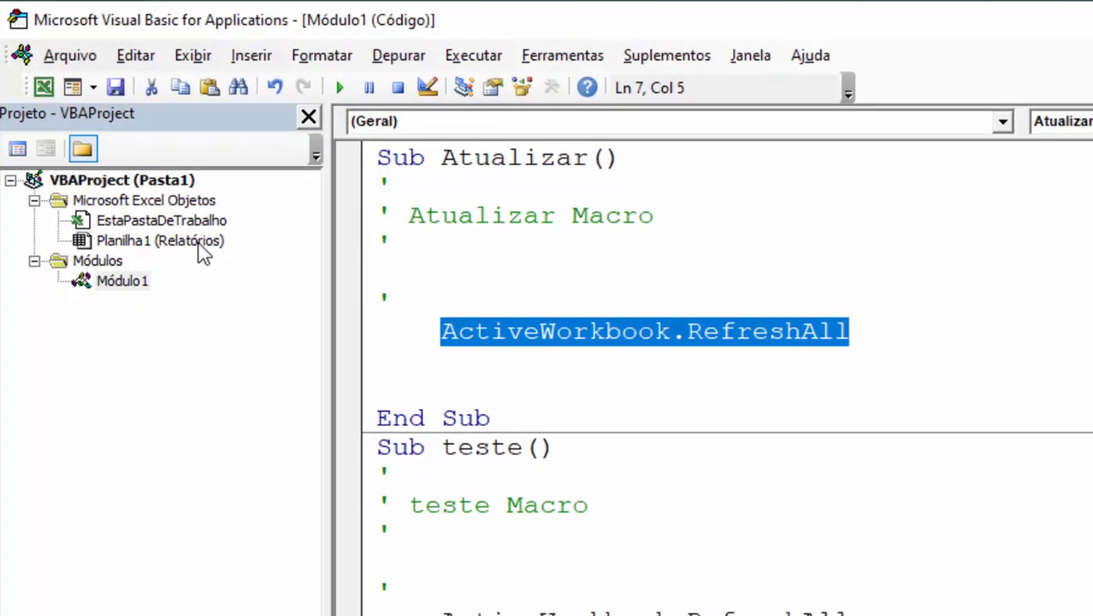
pyautogui.click(182, 245)
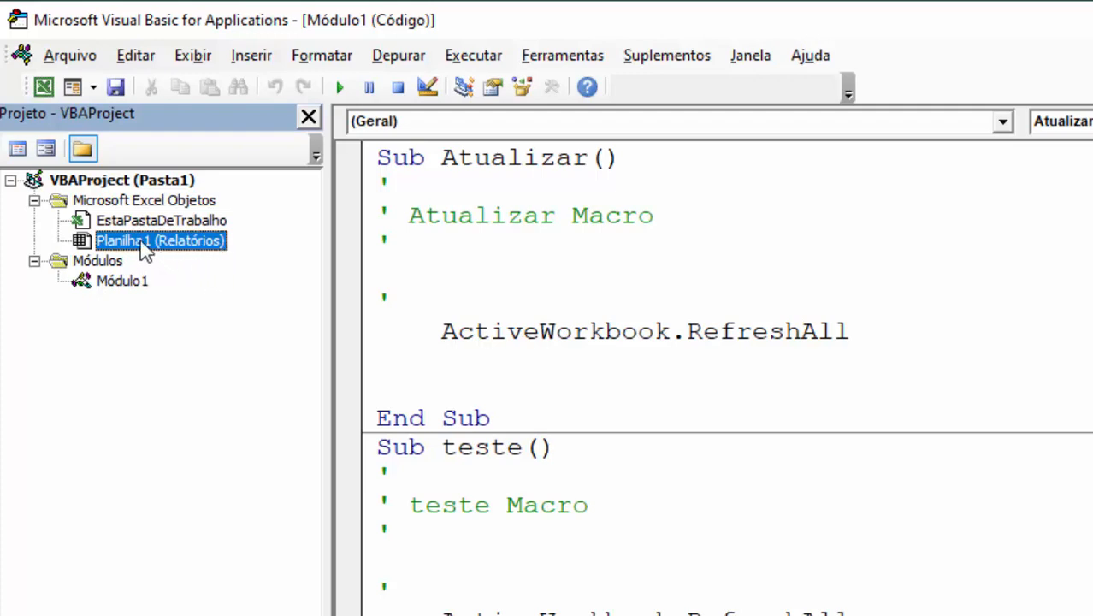
pyautogui.doubleClick(145, 245)
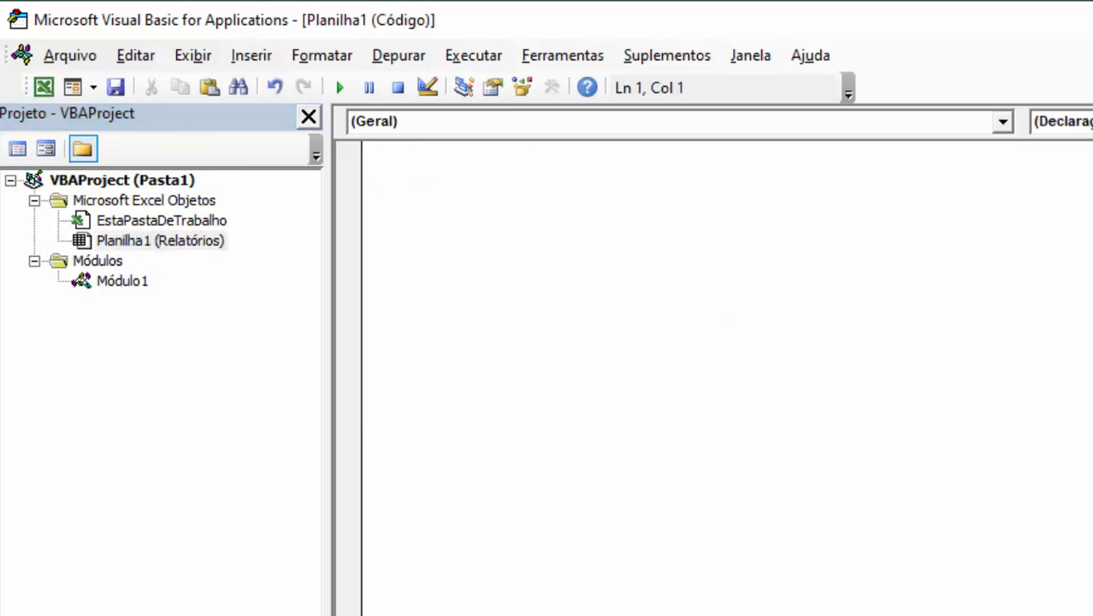
pyautogui.click(1000, 124)
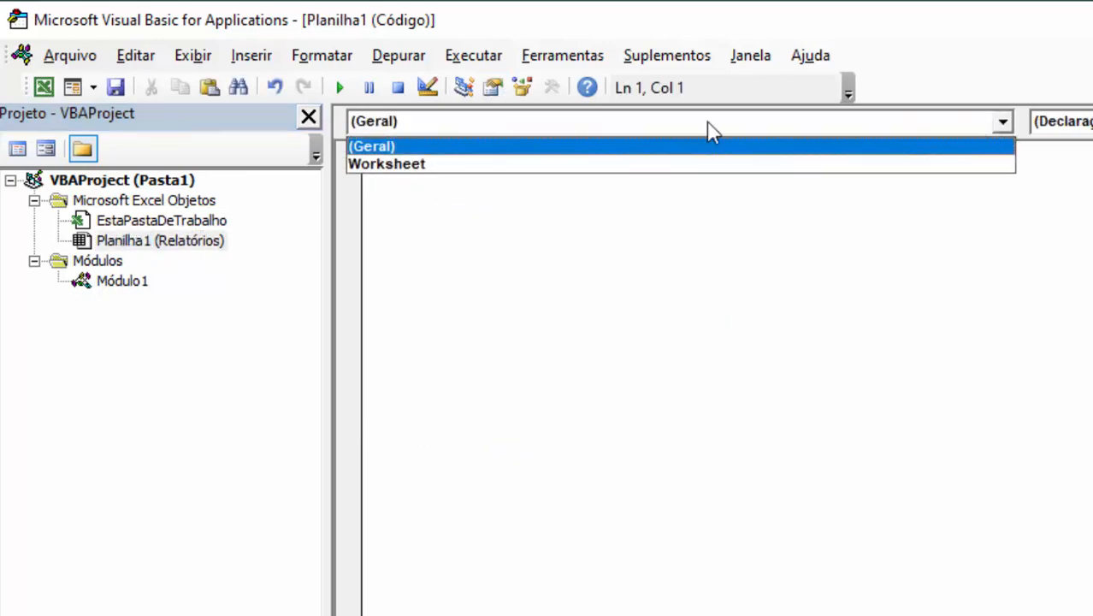
pyautogui.click(451, 164)
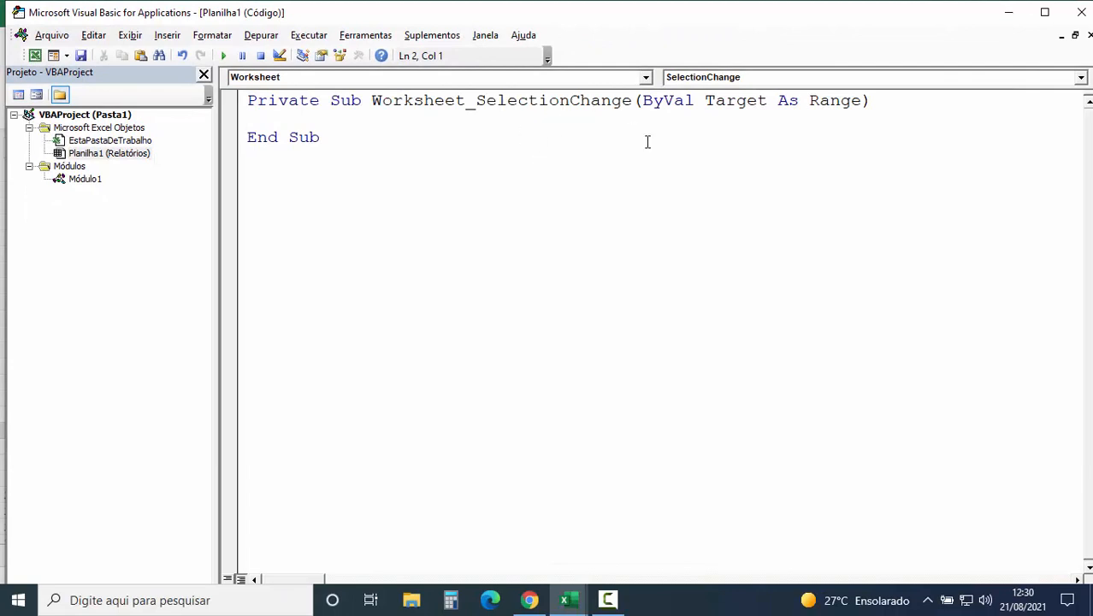
# - Add a Worksheet_Activate event procedure and paste ActiveWorkbook.RefreshAll into it
pyautogui.click(1080, 79)
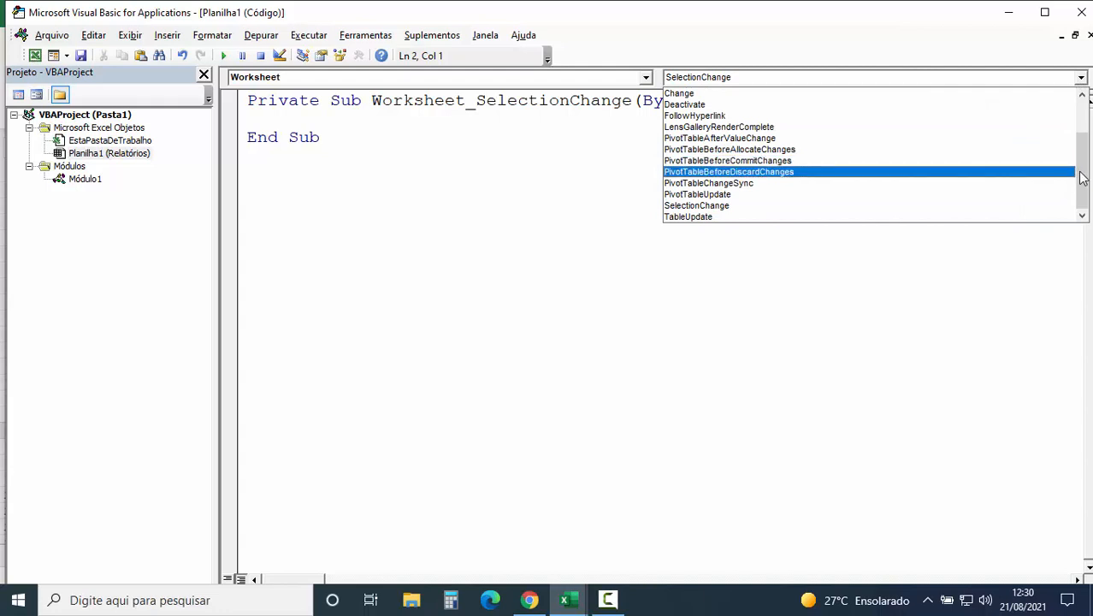
pyautogui.moveTo(1079, 171); pyautogui.dragTo(1081, 117)
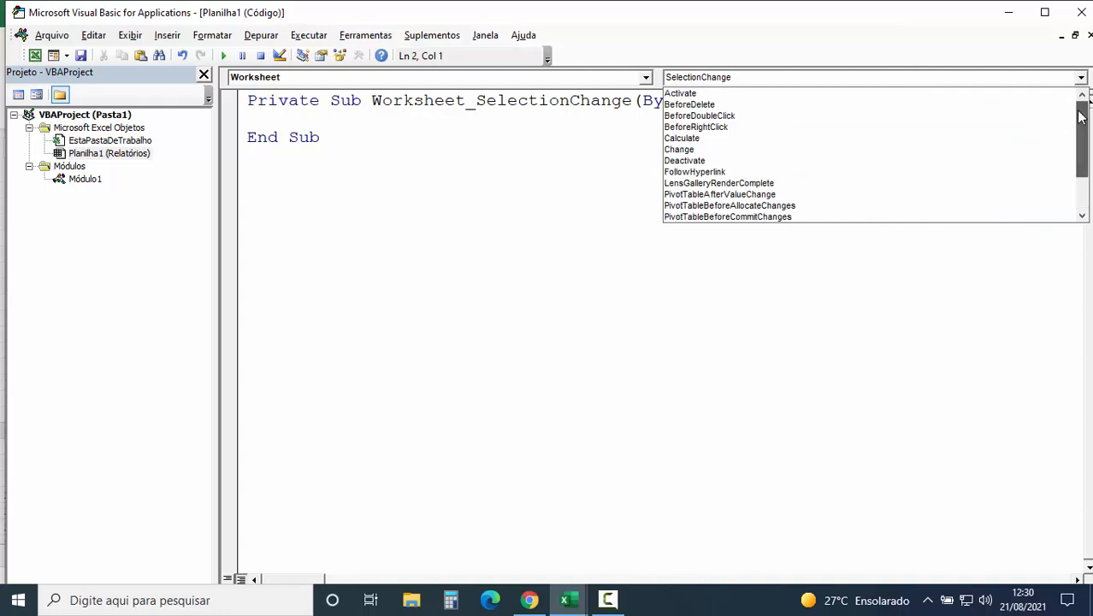
pyautogui.click(684, 94)
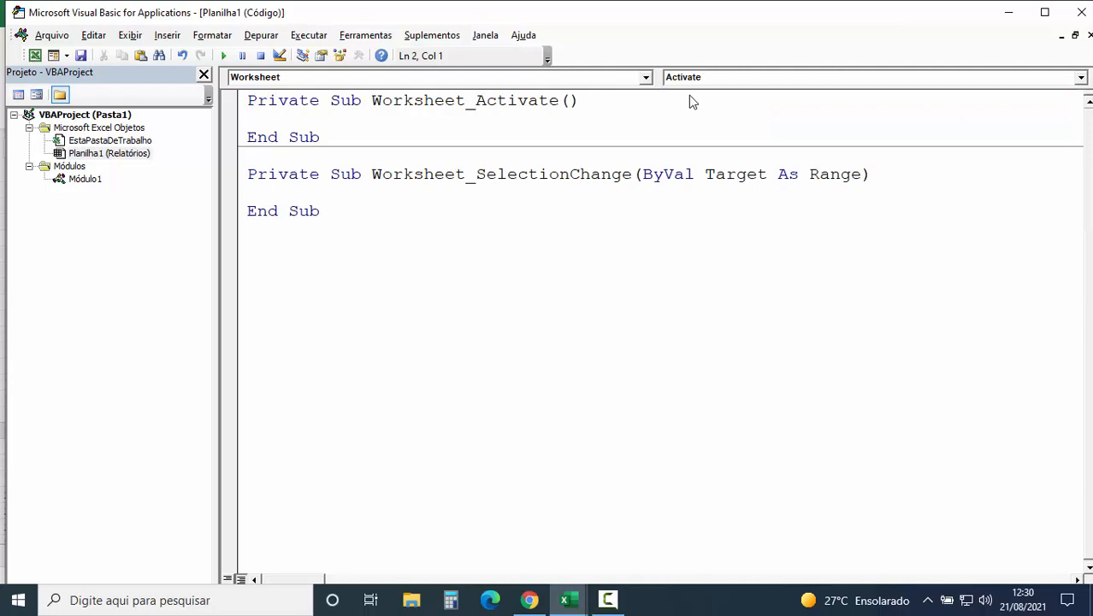
pyautogui.hotkey('ctrl', 'v')
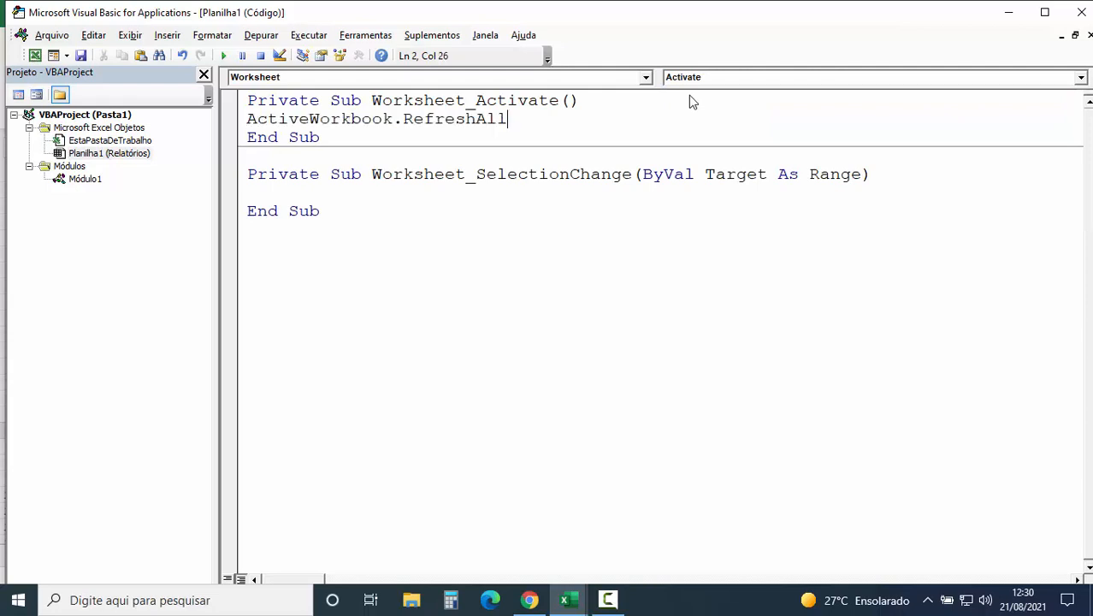
# - Delete the empty Worksheet_SelectionChange procedure from the Relatórios sheet's code
pyautogui.click(320, 251)
pyautogui.moveTo(330, 214); pyautogui.dragTo(247, 158)
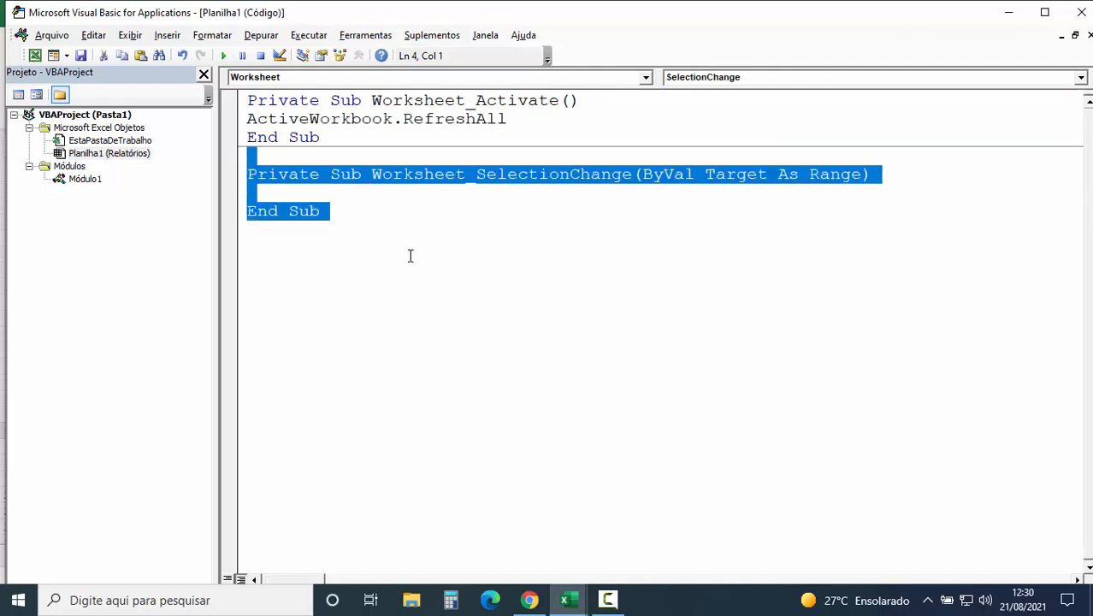
pyautogui.press('Delete')
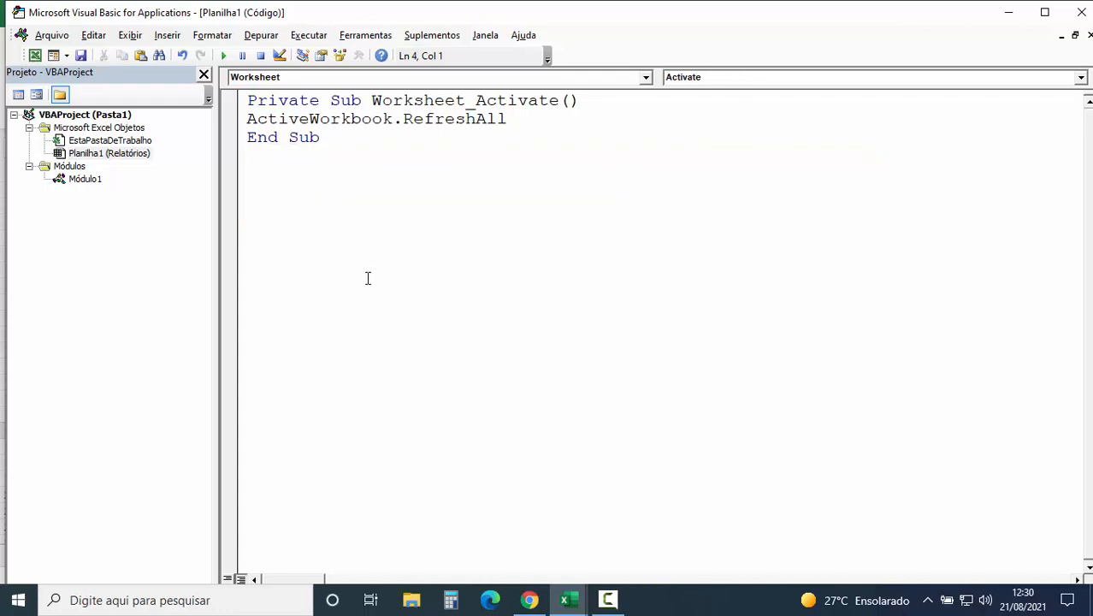
# - Remove Módulo1 from the VBA project without exporting it
pyautogui.click(84, 180)
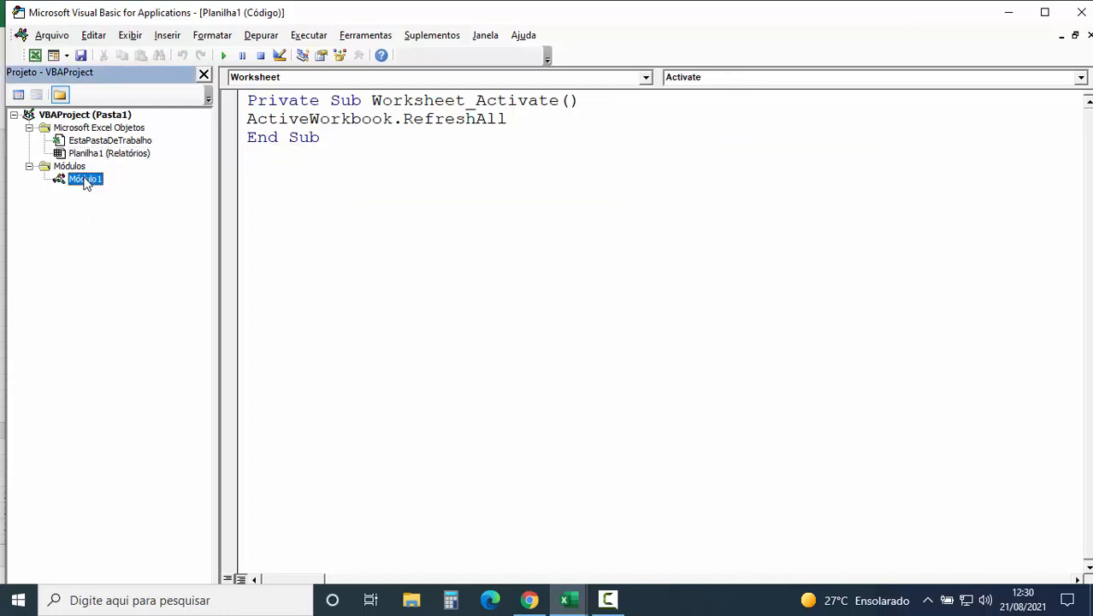
pyautogui.rightClick(86, 183)
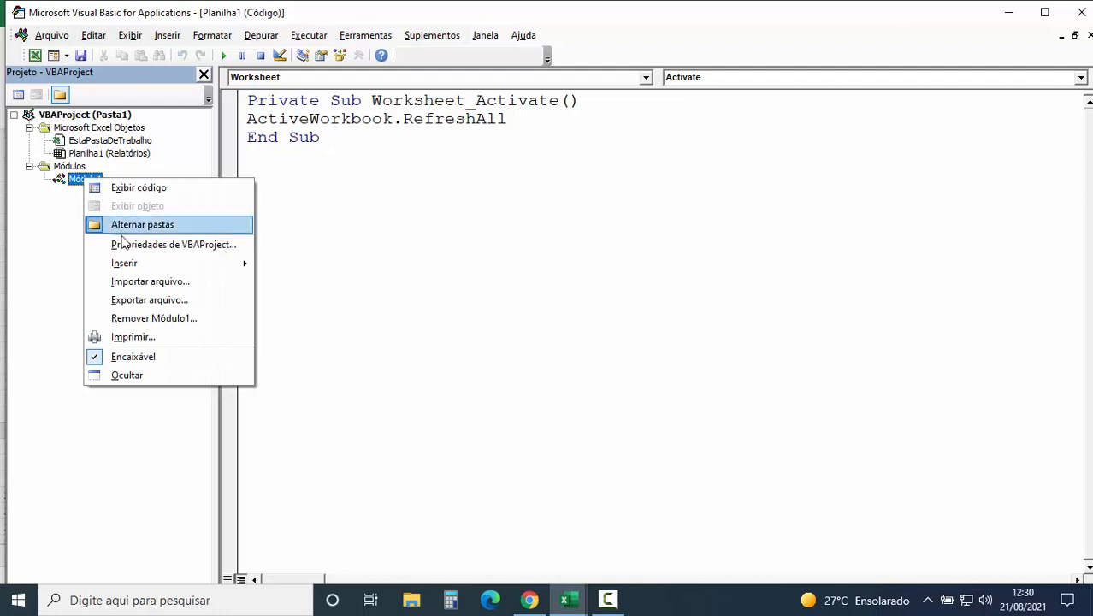
pyautogui.click(159, 316)
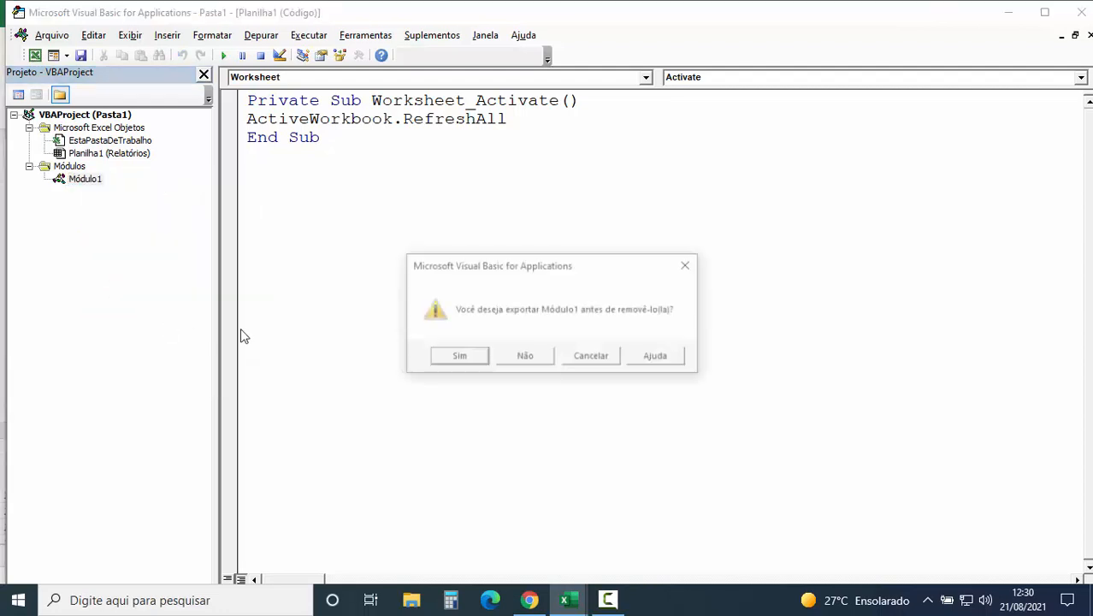
pyautogui.click(539, 362)
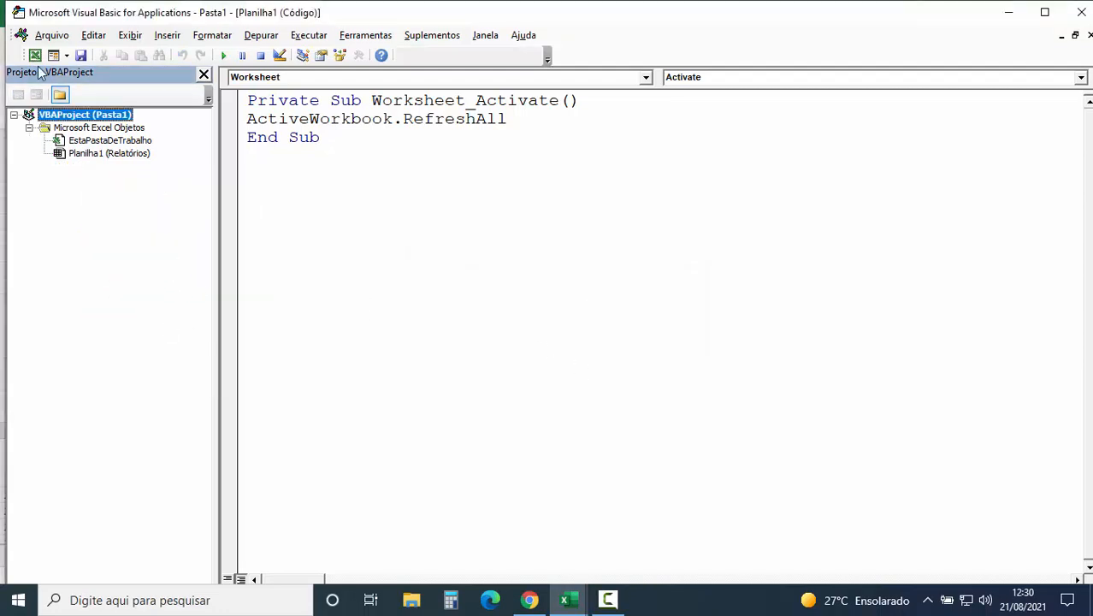
# - Return to the workbook, add a new blank worksheet after Relatórios and reactivate the Relatórios sheet
pyautogui.click(35, 56)
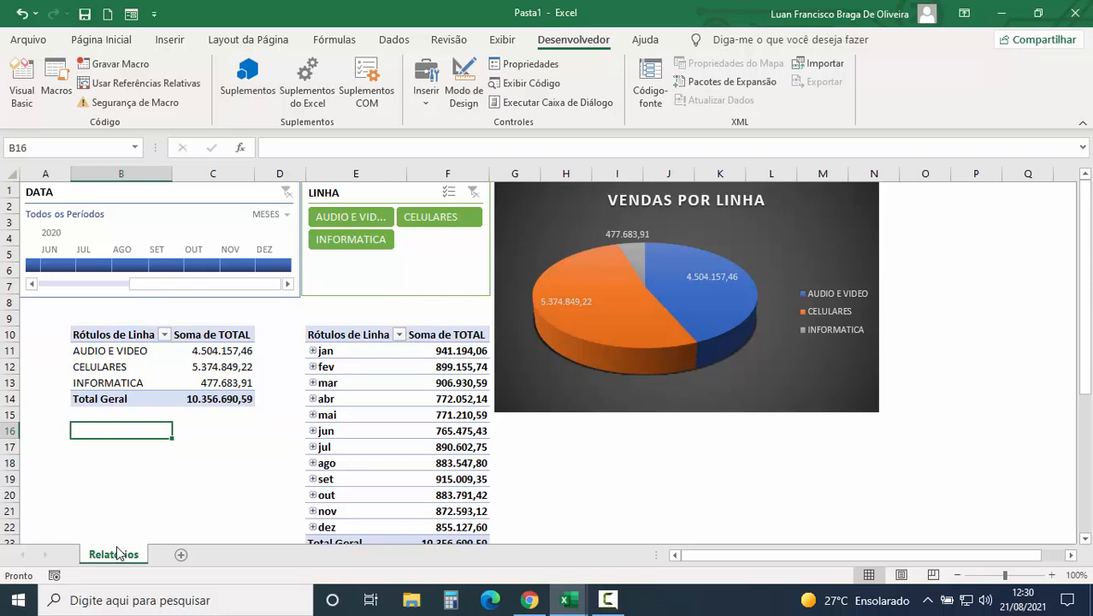
pyautogui.click(182, 557)
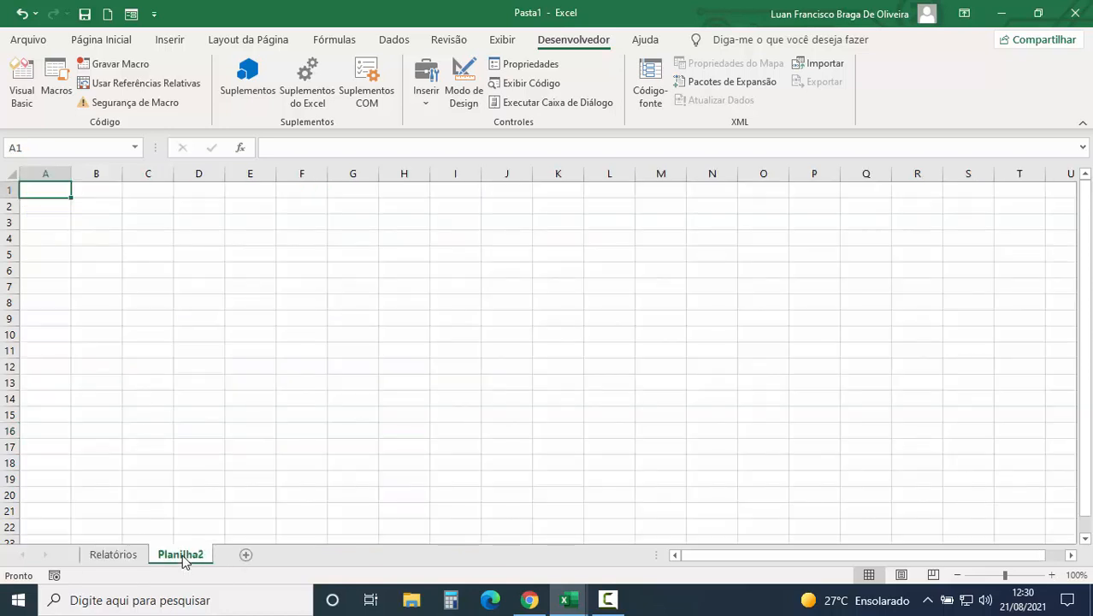
pyautogui.click(106, 556)
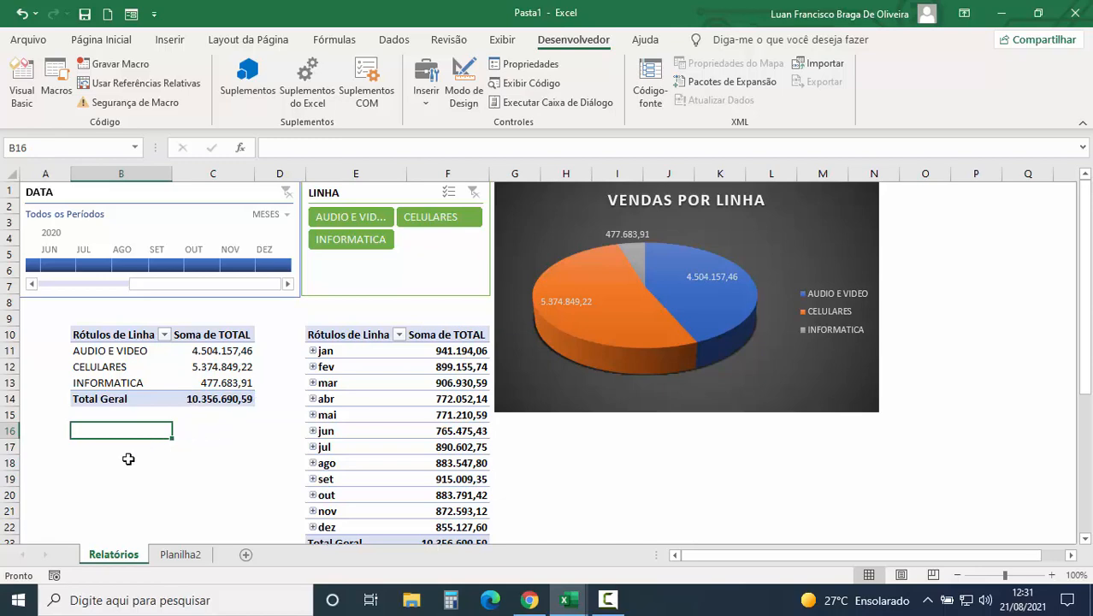
# - Minimize the workbook and code windows and open the Base Dados table of the Dados Venda Aula database in Access
pyautogui.click(1002, 12)
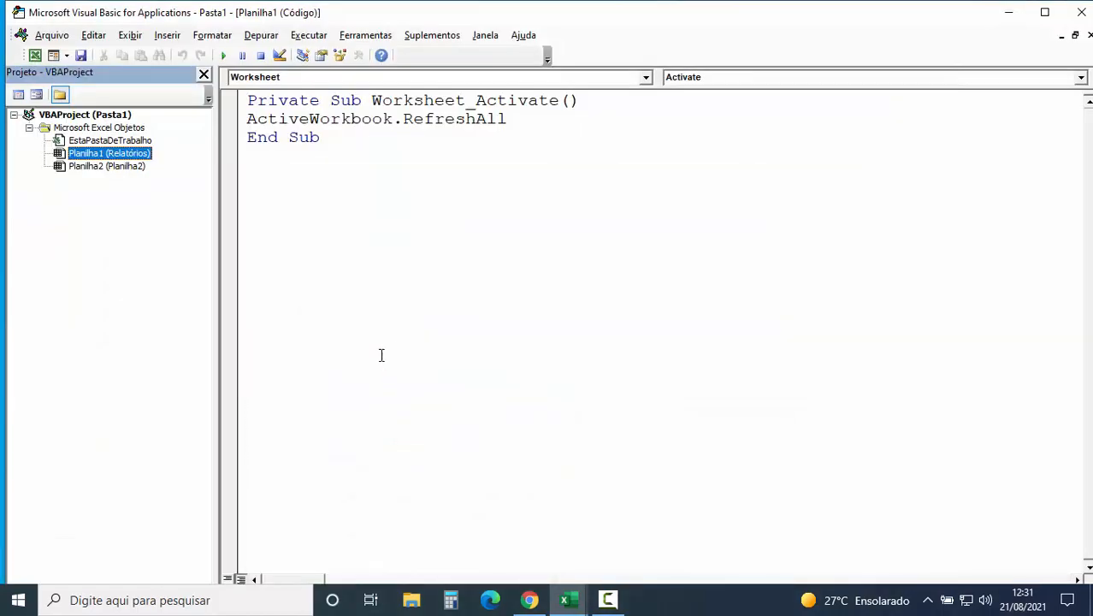
pyautogui.click(1007, 13)
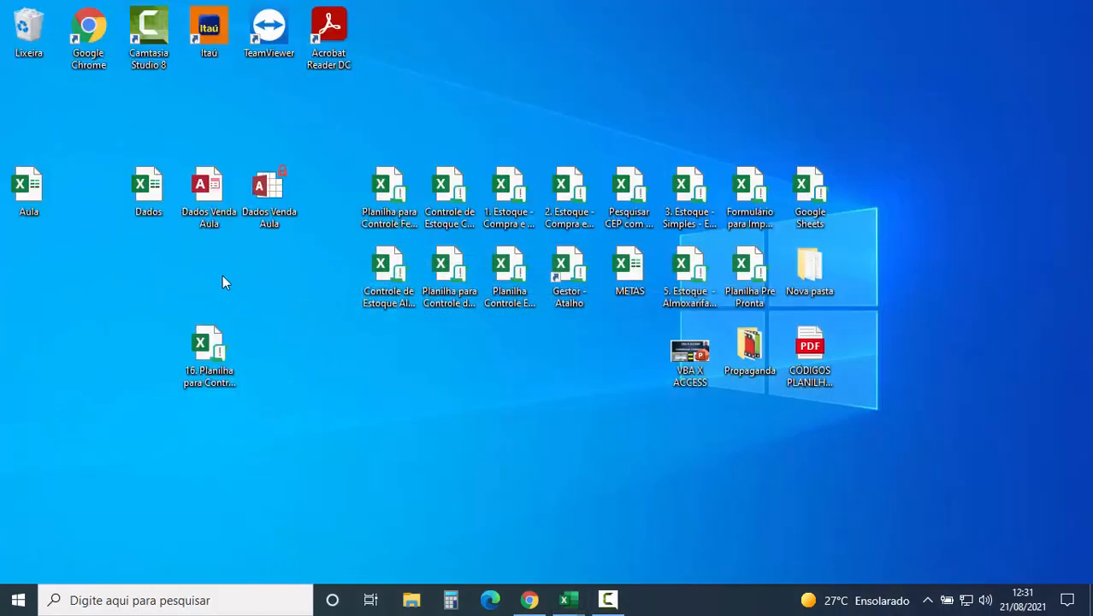
pyautogui.doubleClick(212, 195)
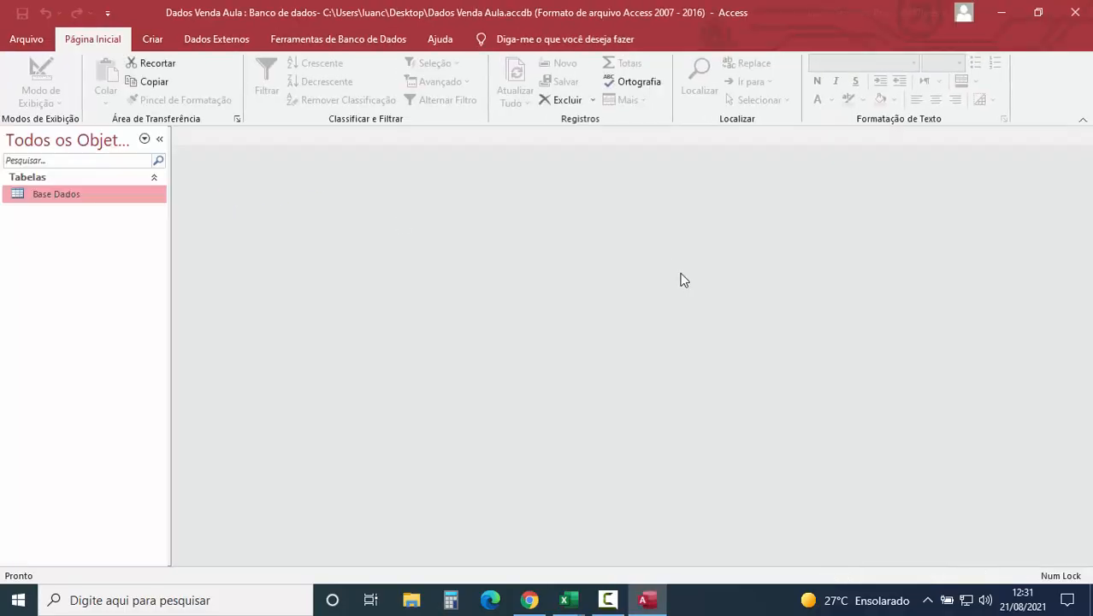
pyautogui.doubleClick(52, 192)
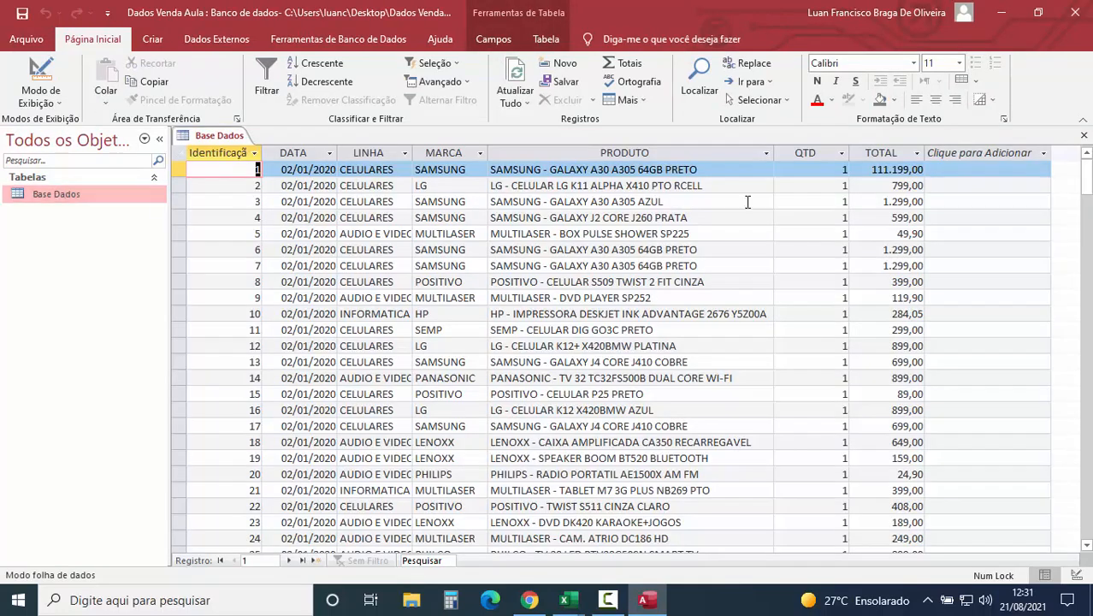
# - Set the TOTAL of record 2 in Base Dados to 77.799,00 and close Access
pyautogui.click(898, 186)
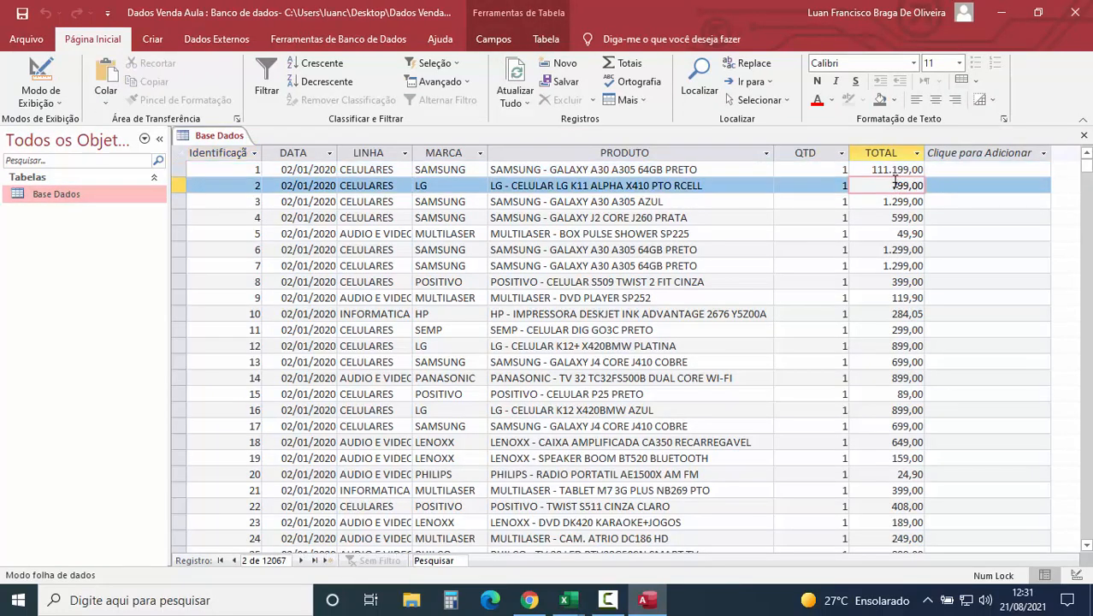
pyautogui.write('77.7')
pyautogui.press('Return')
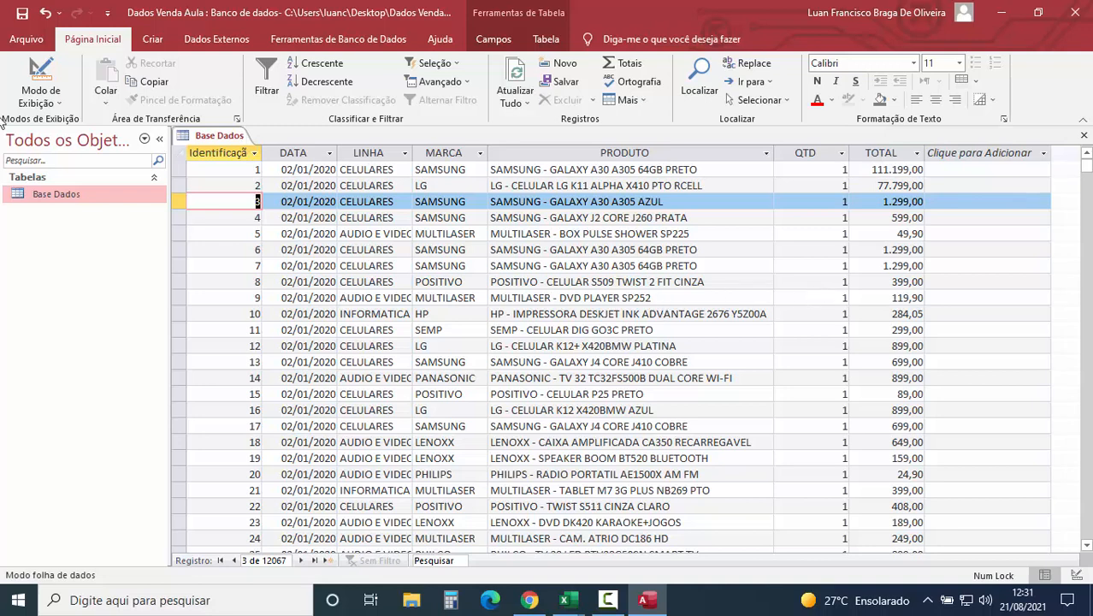
pyautogui.click(1075, 12)
# - Return to the Excel workbook and switch to Planilha2 and back to Relatórios to trigger the automatic refresh
pyautogui.moveTo(568, 601)
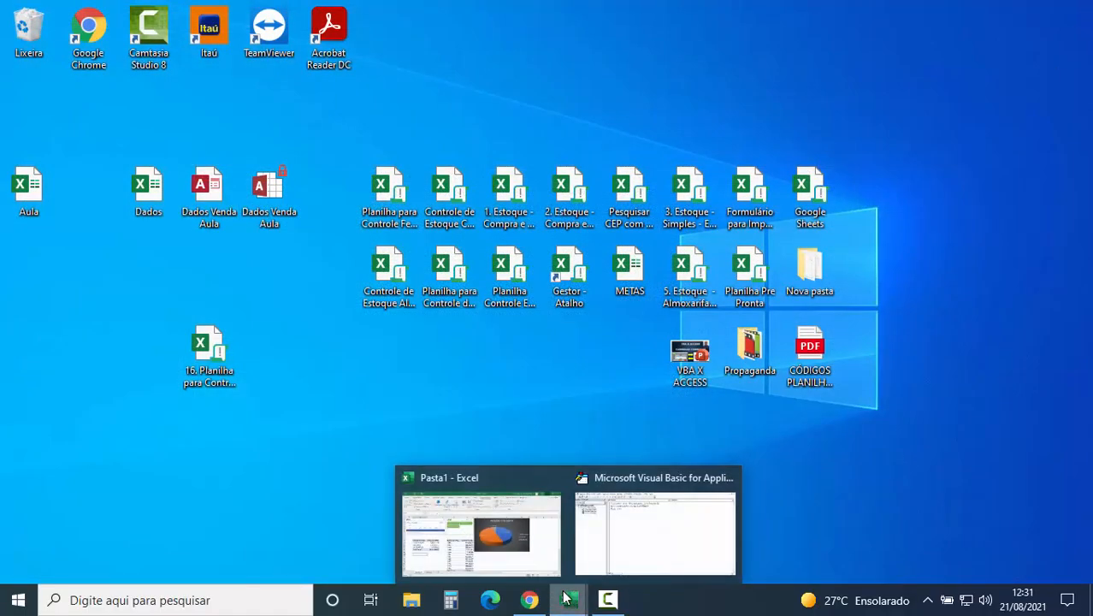
pyautogui.click(485, 563)
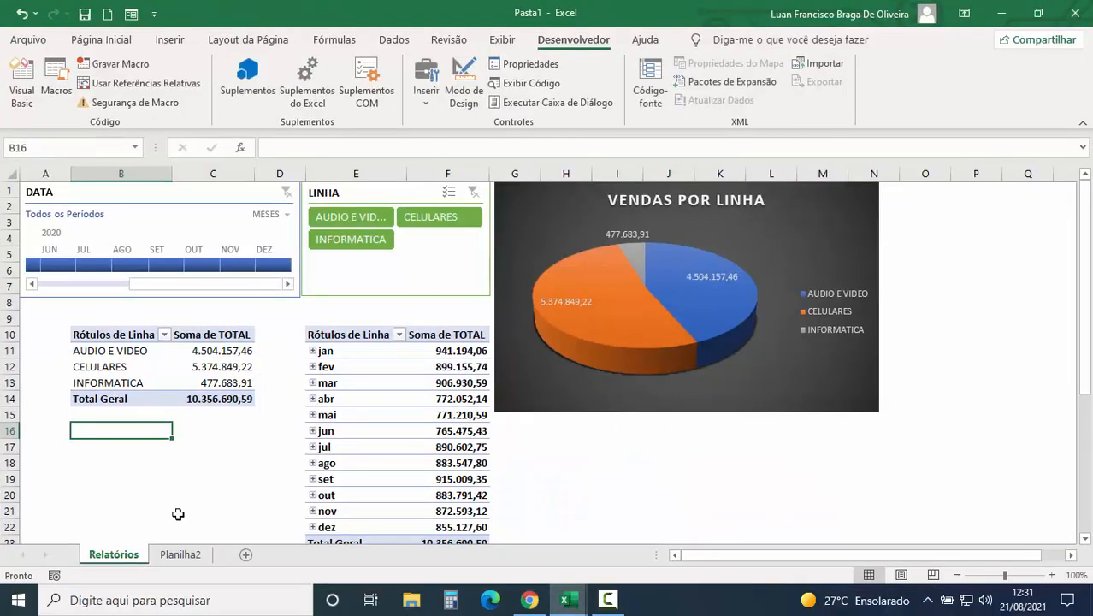
pyautogui.click(179, 555)
pyautogui.click(116, 555)
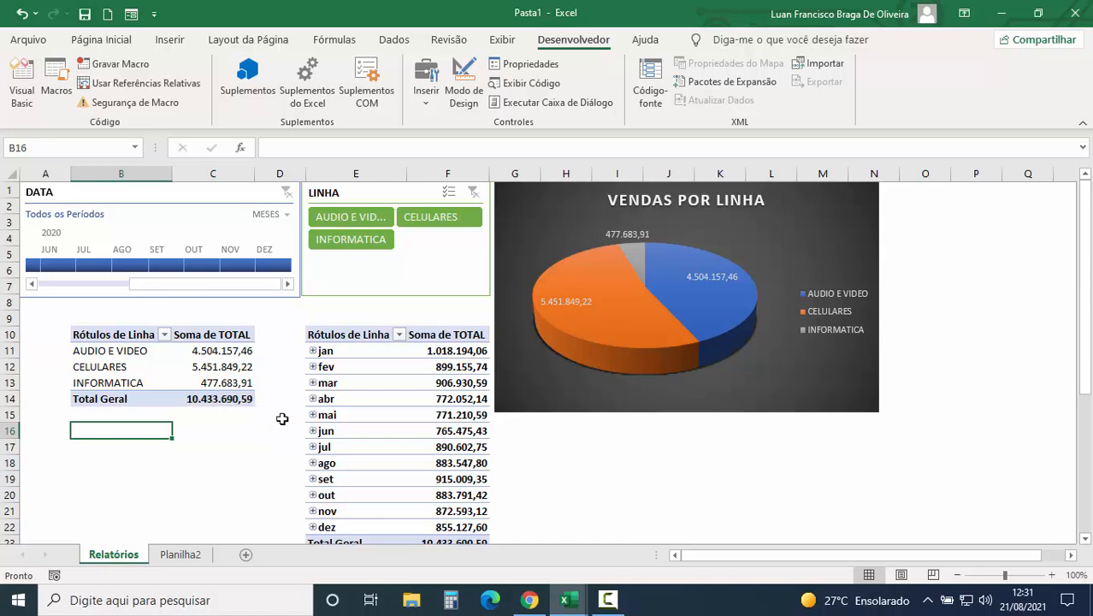
pyautogui.click(113, 368)
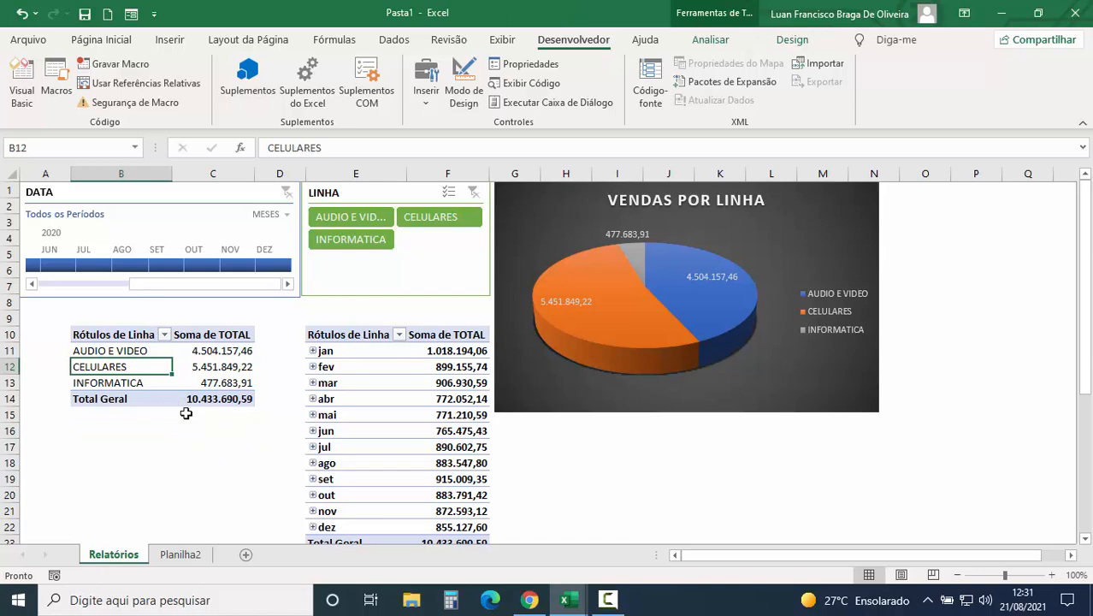
pyautogui.rightClick(116, 373)
pyautogui.click(179, 94)
# - Save the workbook in Área de Trabalho as Aula Banco, using the type Pasta de Trabalho Habilitada para Macro do Excel
pyautogui.click(28, 40)
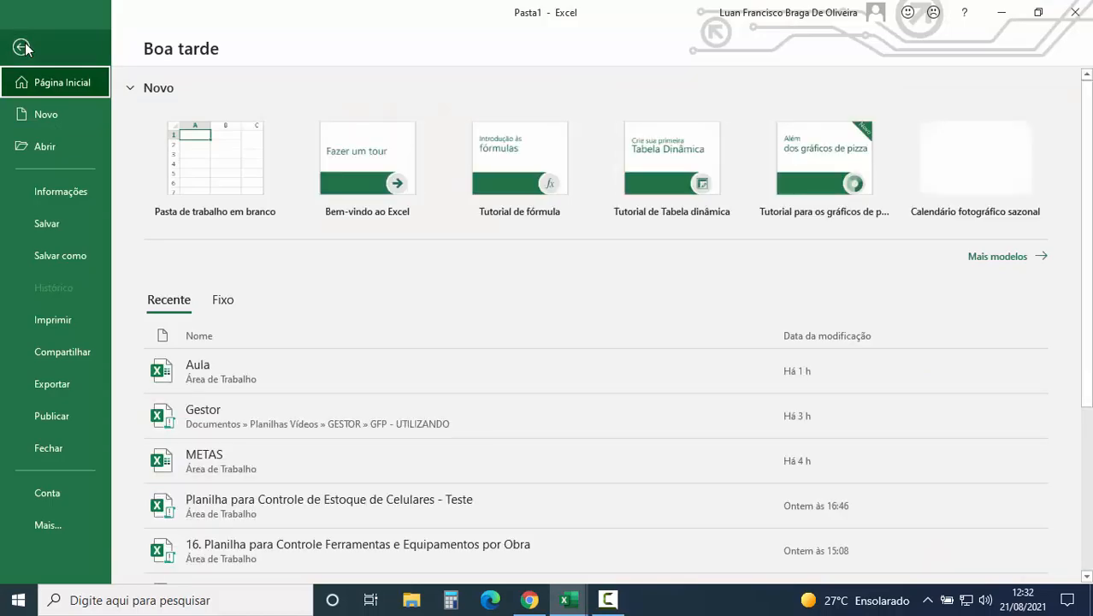
pyautogui.click(56, 260)
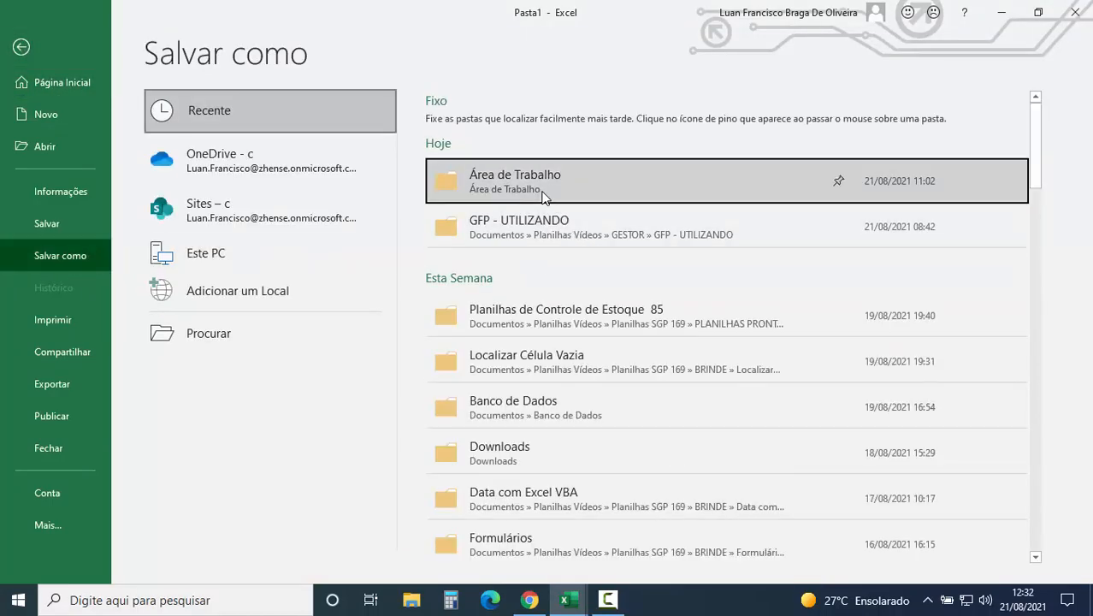
pyautogui.click(543, 196)
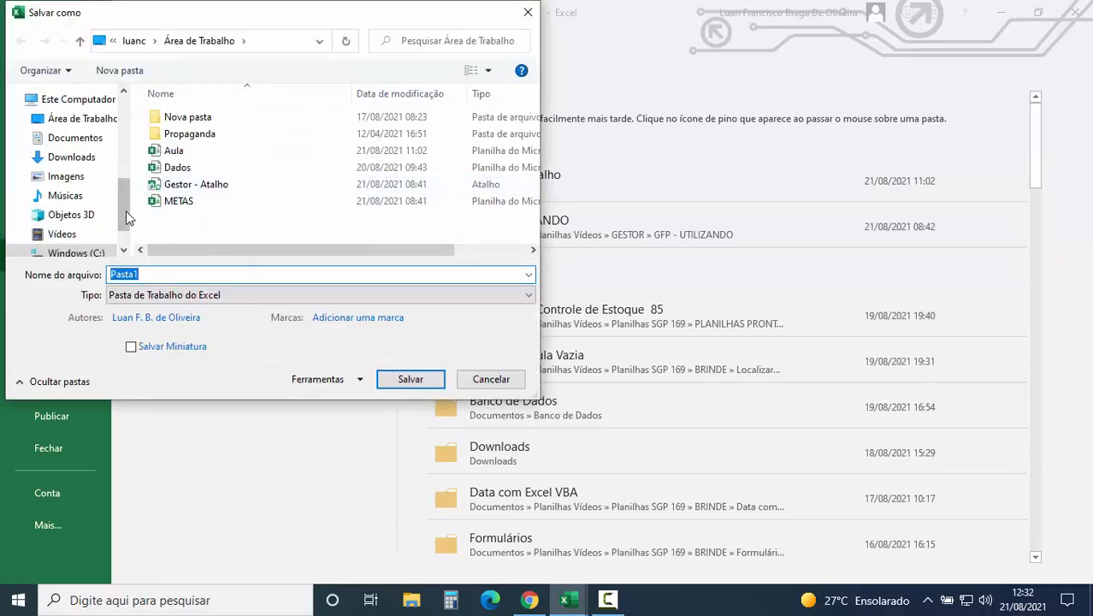
pyautogui.scroll(5, 126, 218)
pyautogui.click(79, 126)
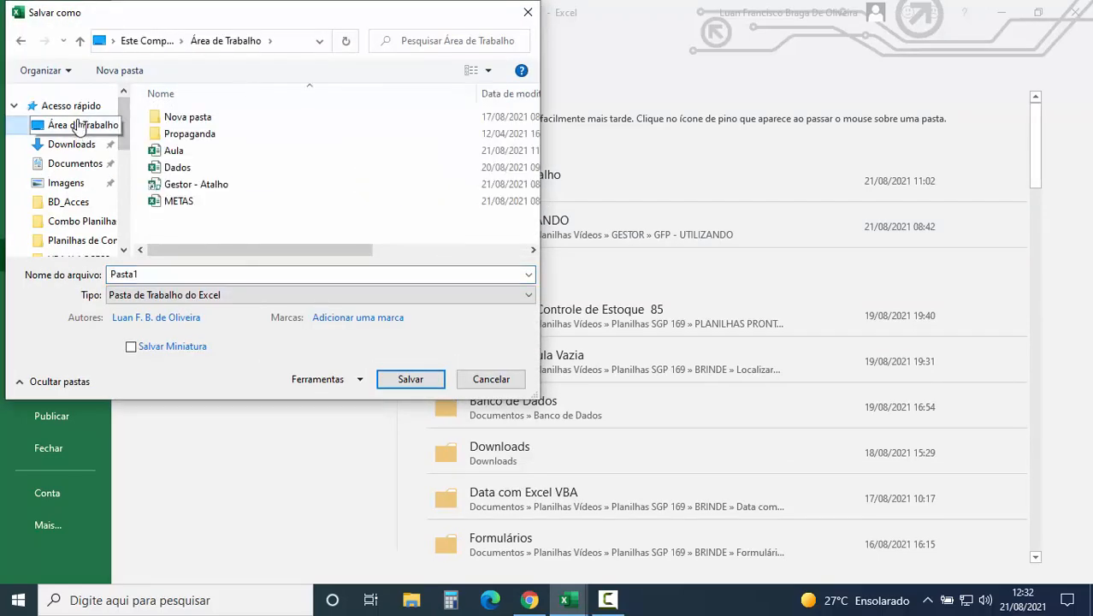
pyautogui.click(164, 274)
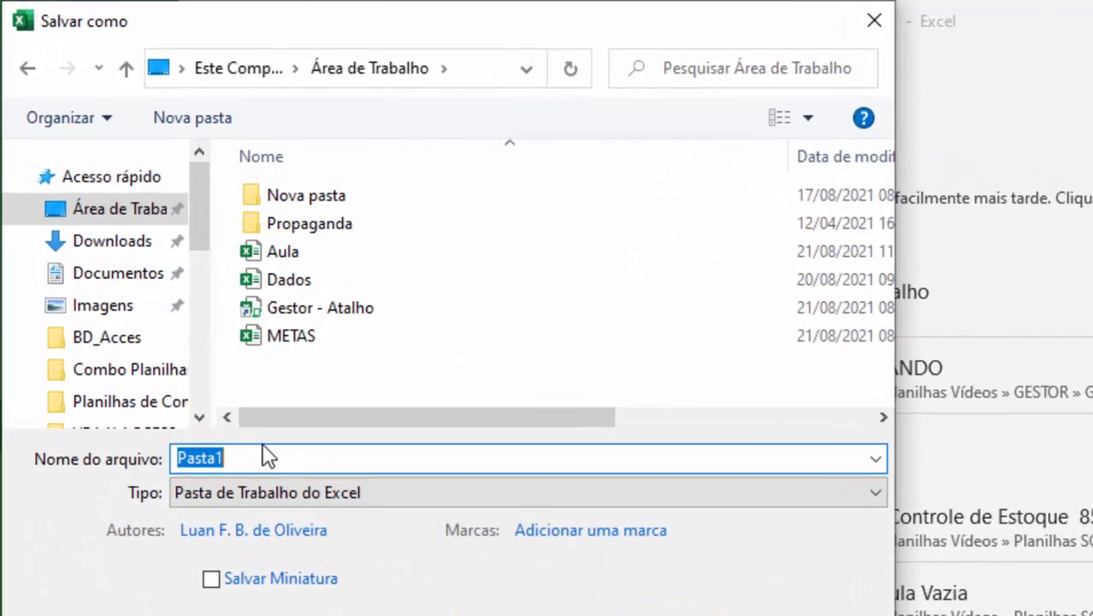
pyautogui.write('Aula ')
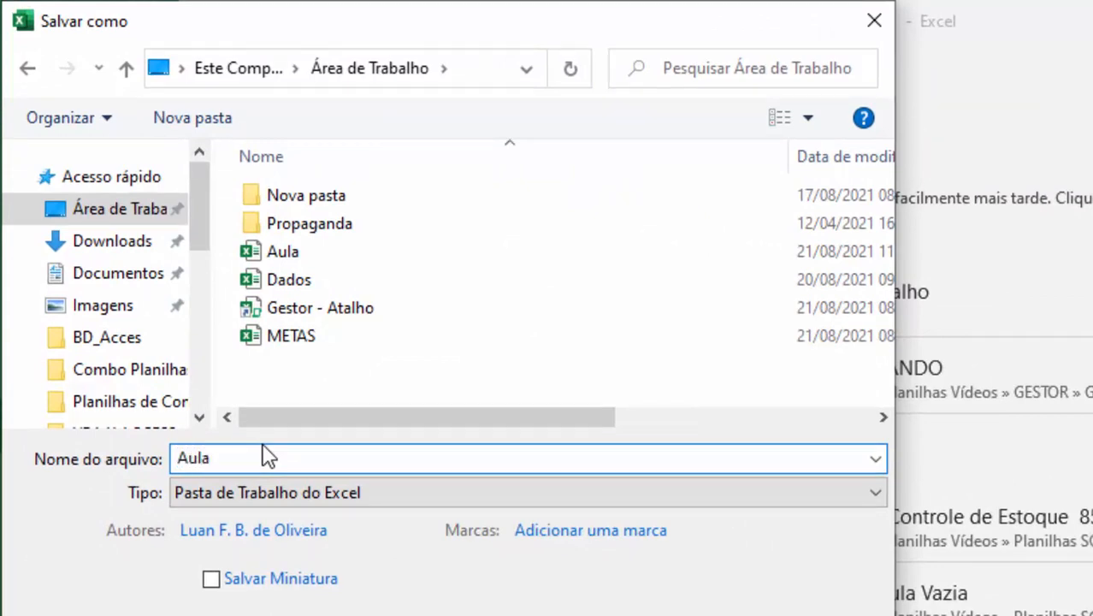
pyautogui.write('Banco')
pyautogui.click(359, 494)
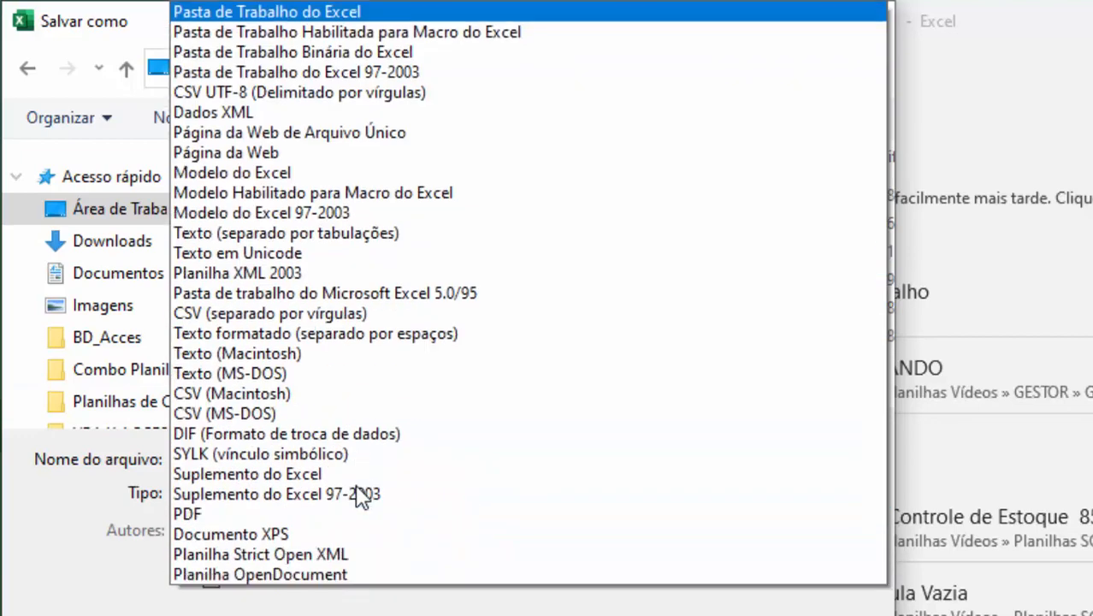
pyautogui.click(396, 36)
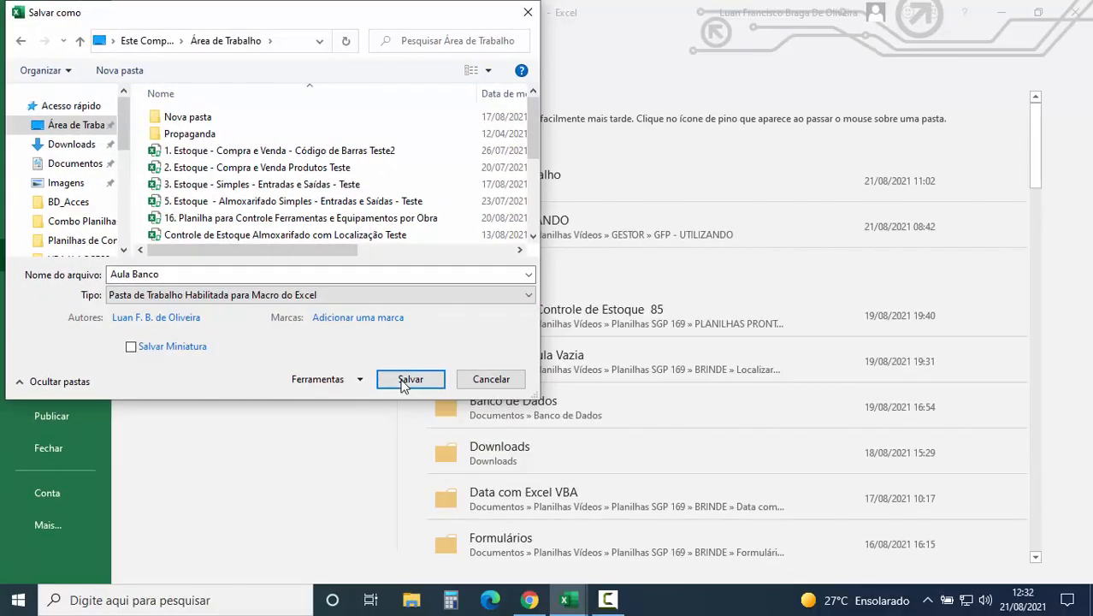
pyautogui.click(403, 383)
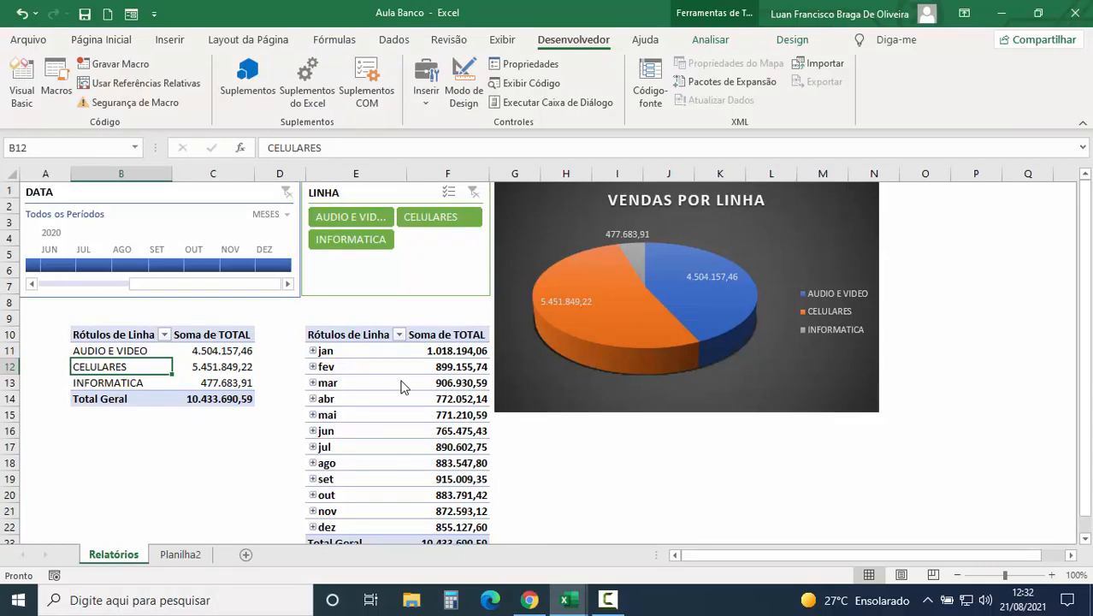
# - Switch twice between Planilha2 and Relatórios to check the refresh on sheet activation in the saved workbook
pyautogui.click(177, 554)
pyautogui.click(118, 554)
pyautogui.click(177, 554)
pyautogui.click(126, 557)
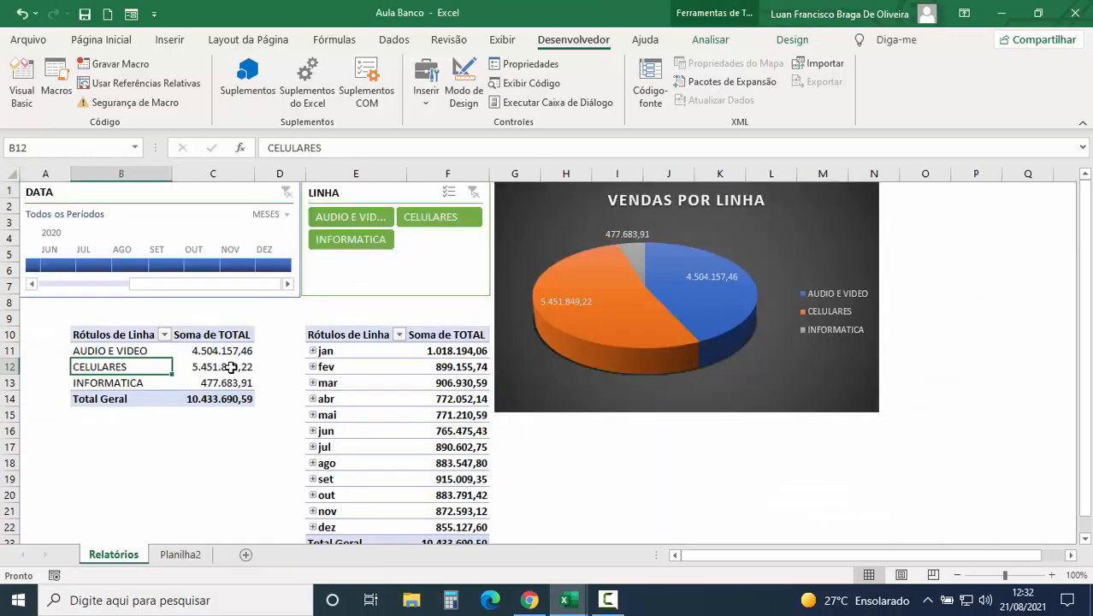